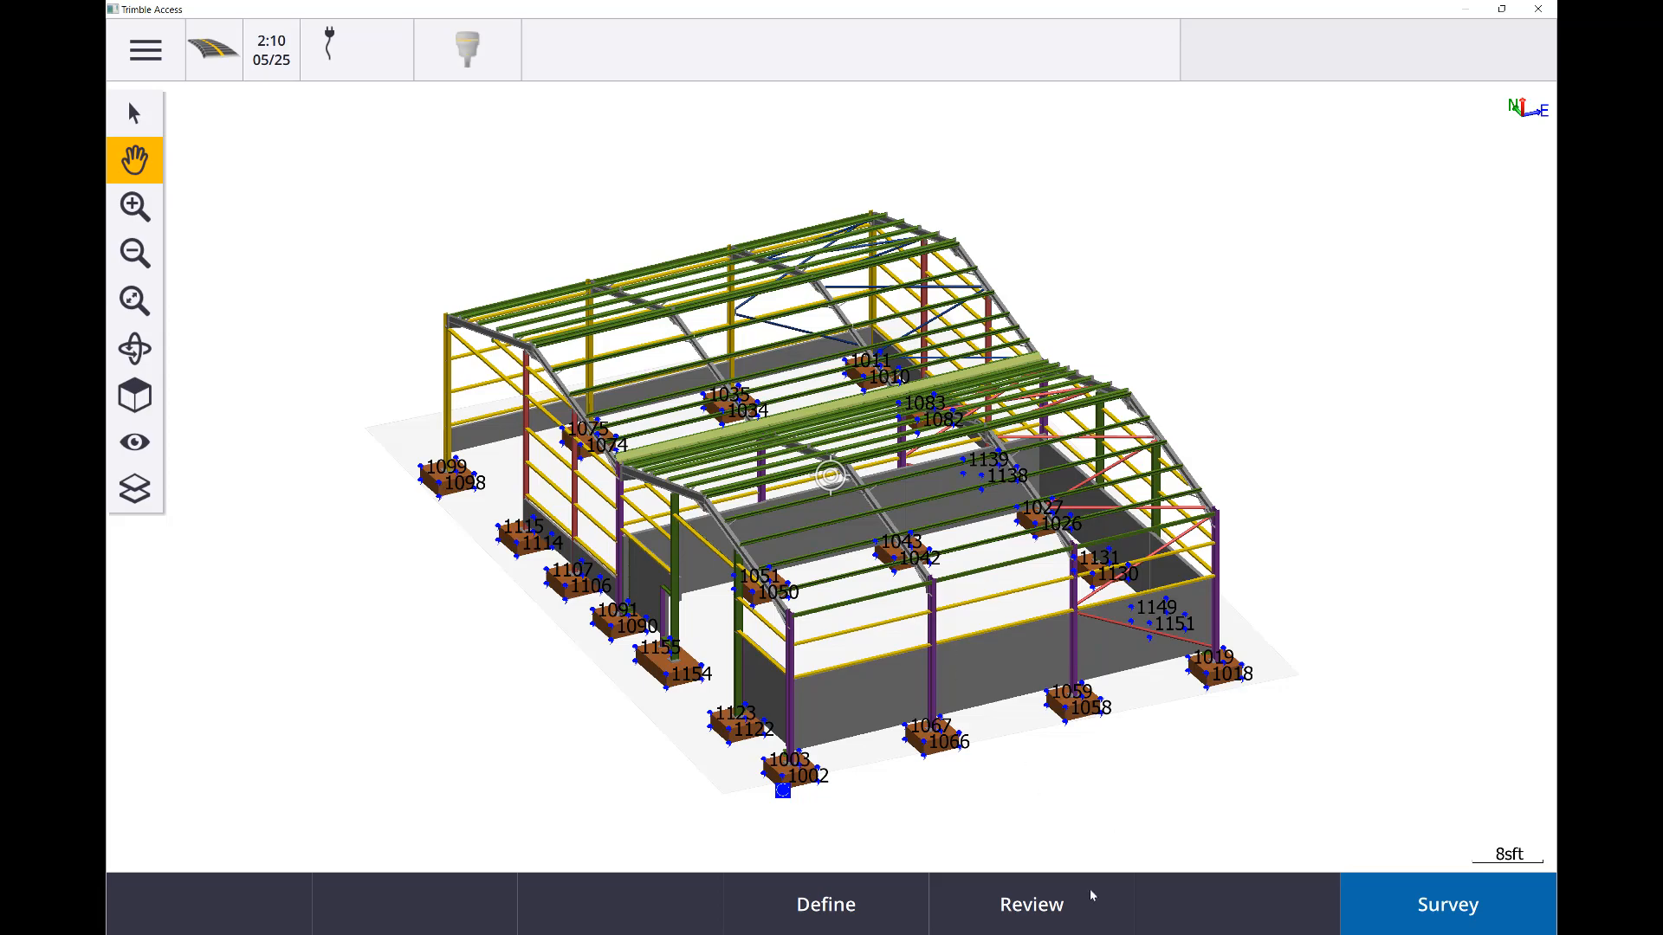
Switch to Trimble Business Center and turn on the background map in the plan view
click(1090, 934)
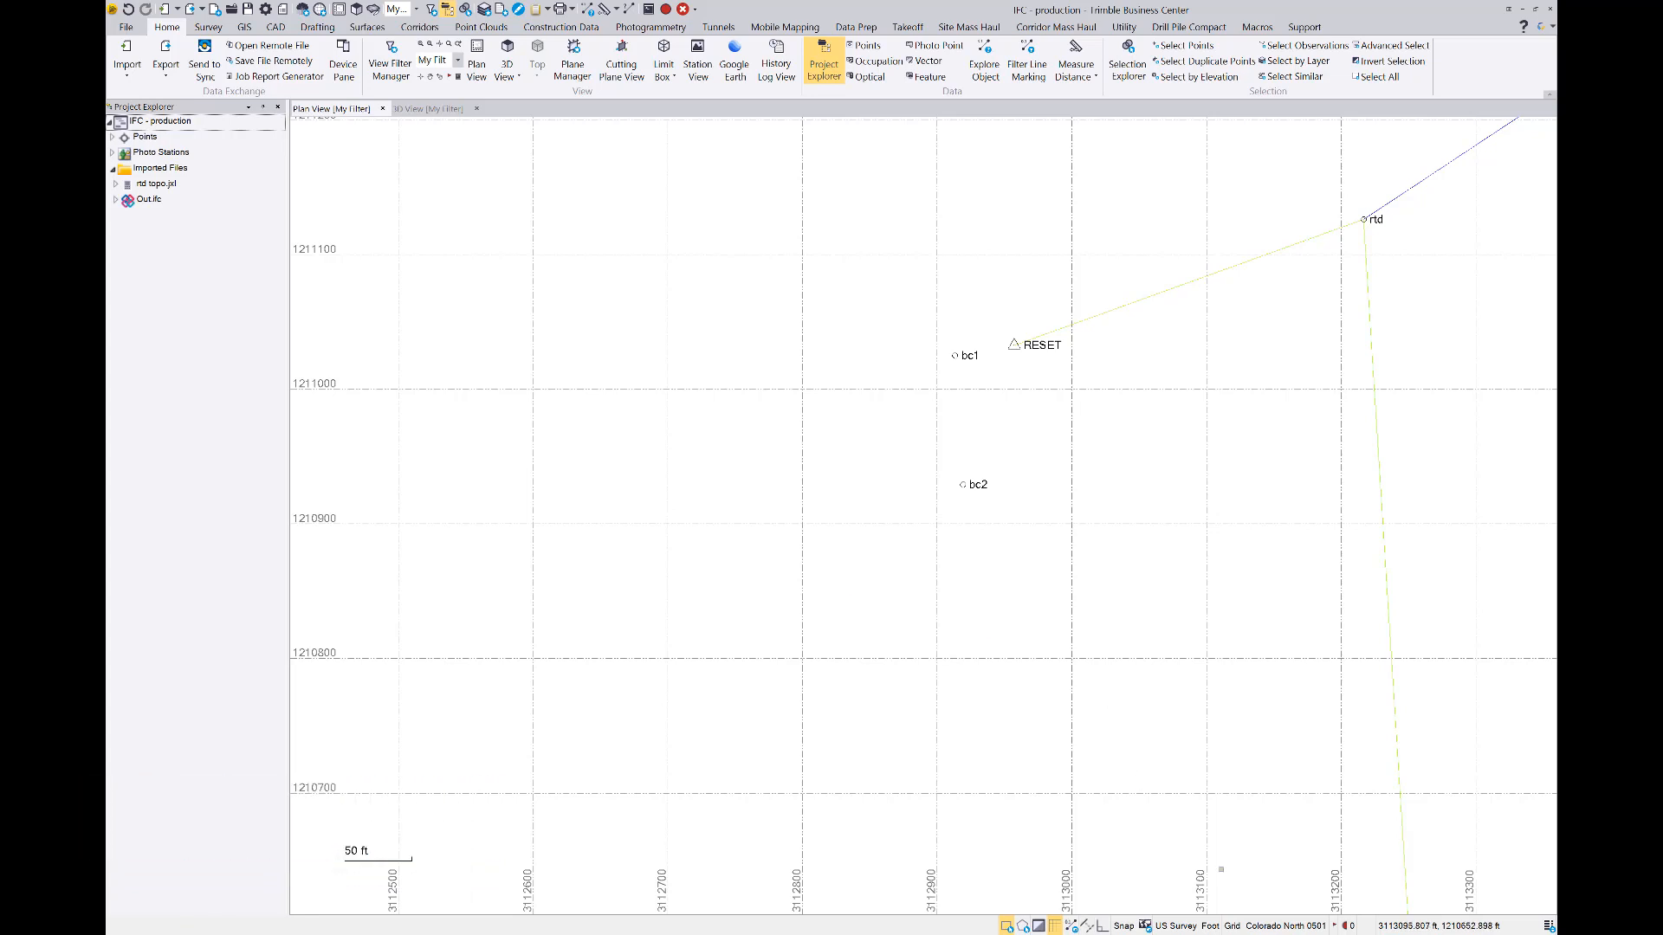
click(1145, 925)
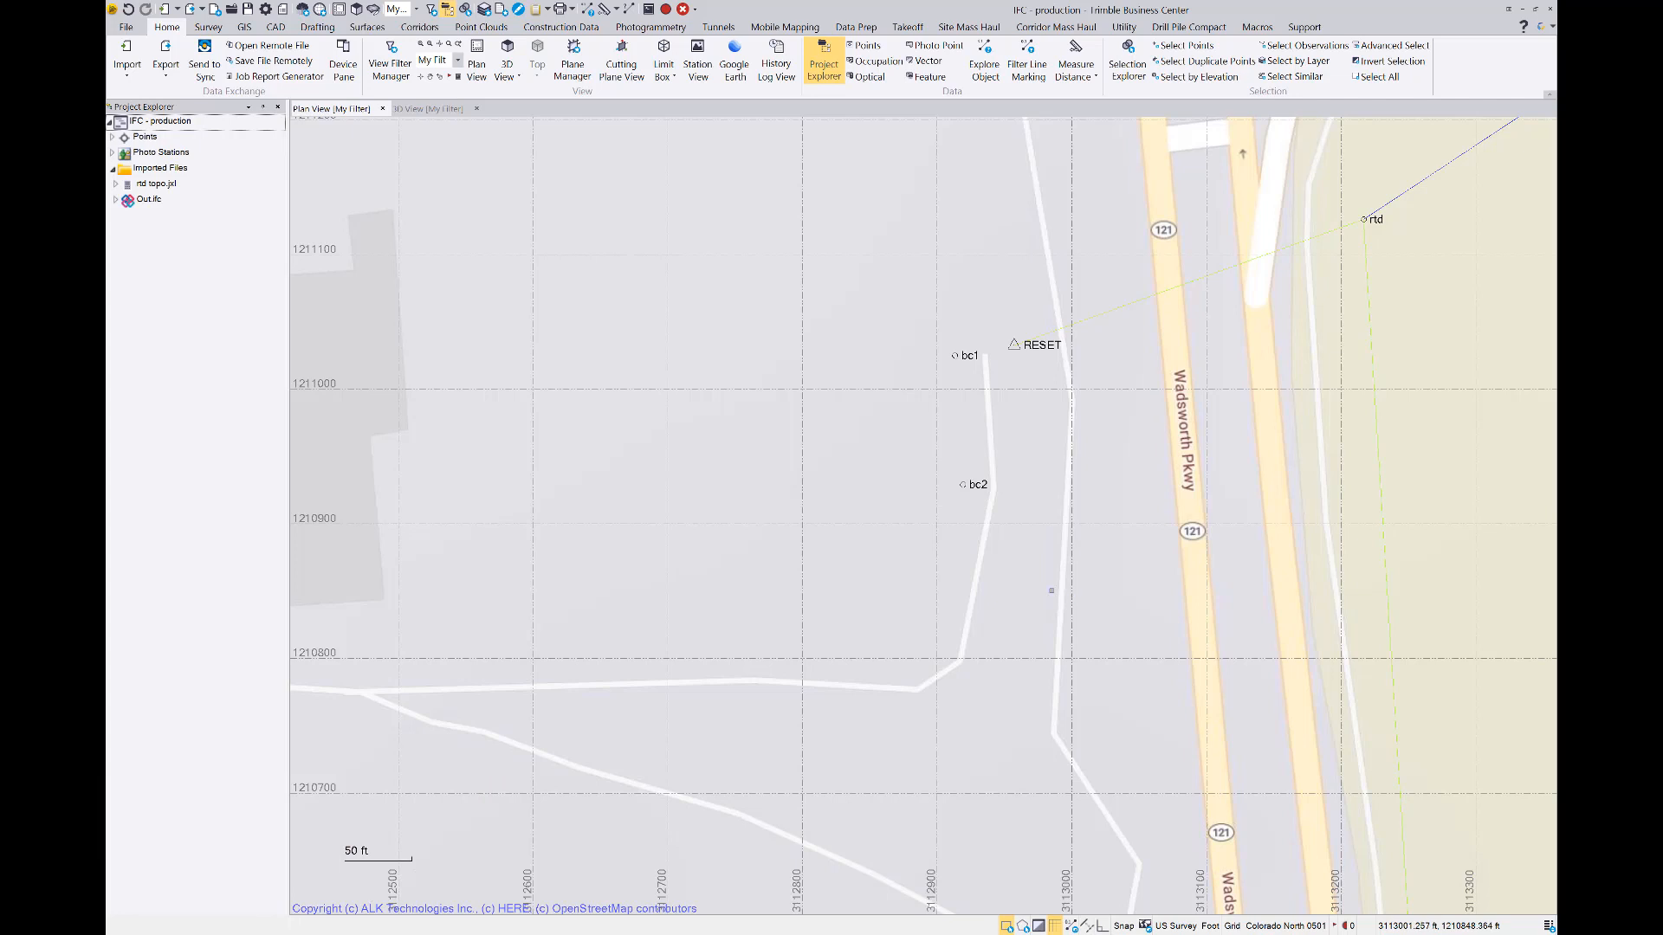
Examine where the surveyed control points lie relative to the imported IFC building near the grid origin in plan view
scroll(1076, 563, down, 3)
scroll(1061, 511, down, 5)
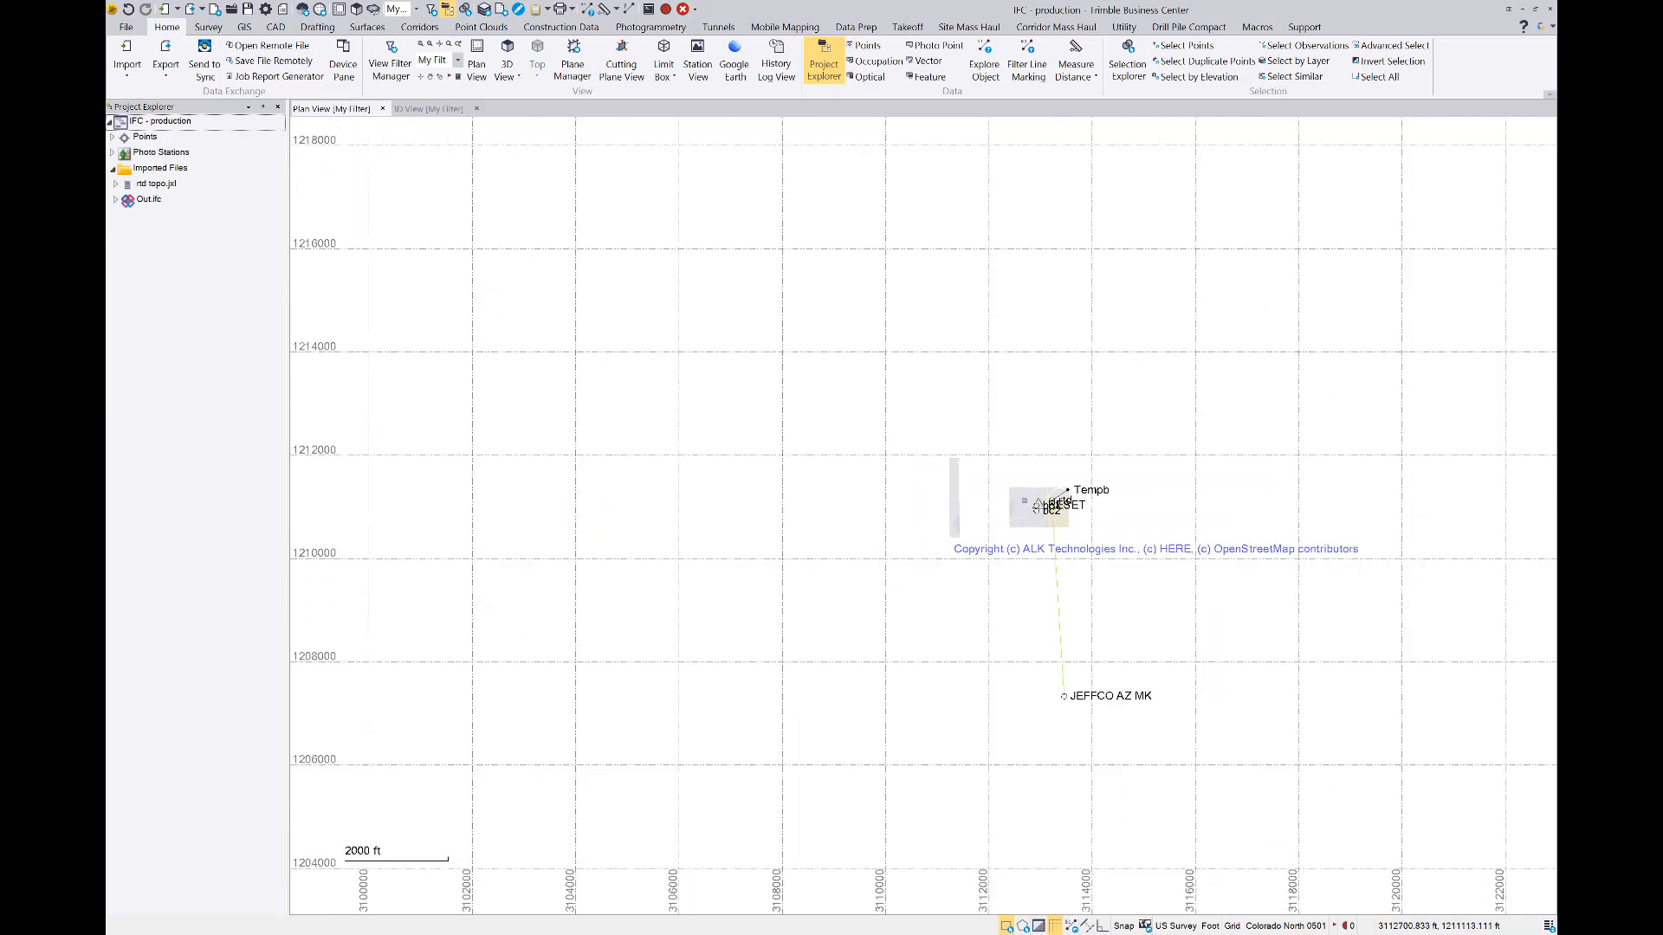
scroll(1024, 503, down, 3)
scroll(1025, 505, down, 2)
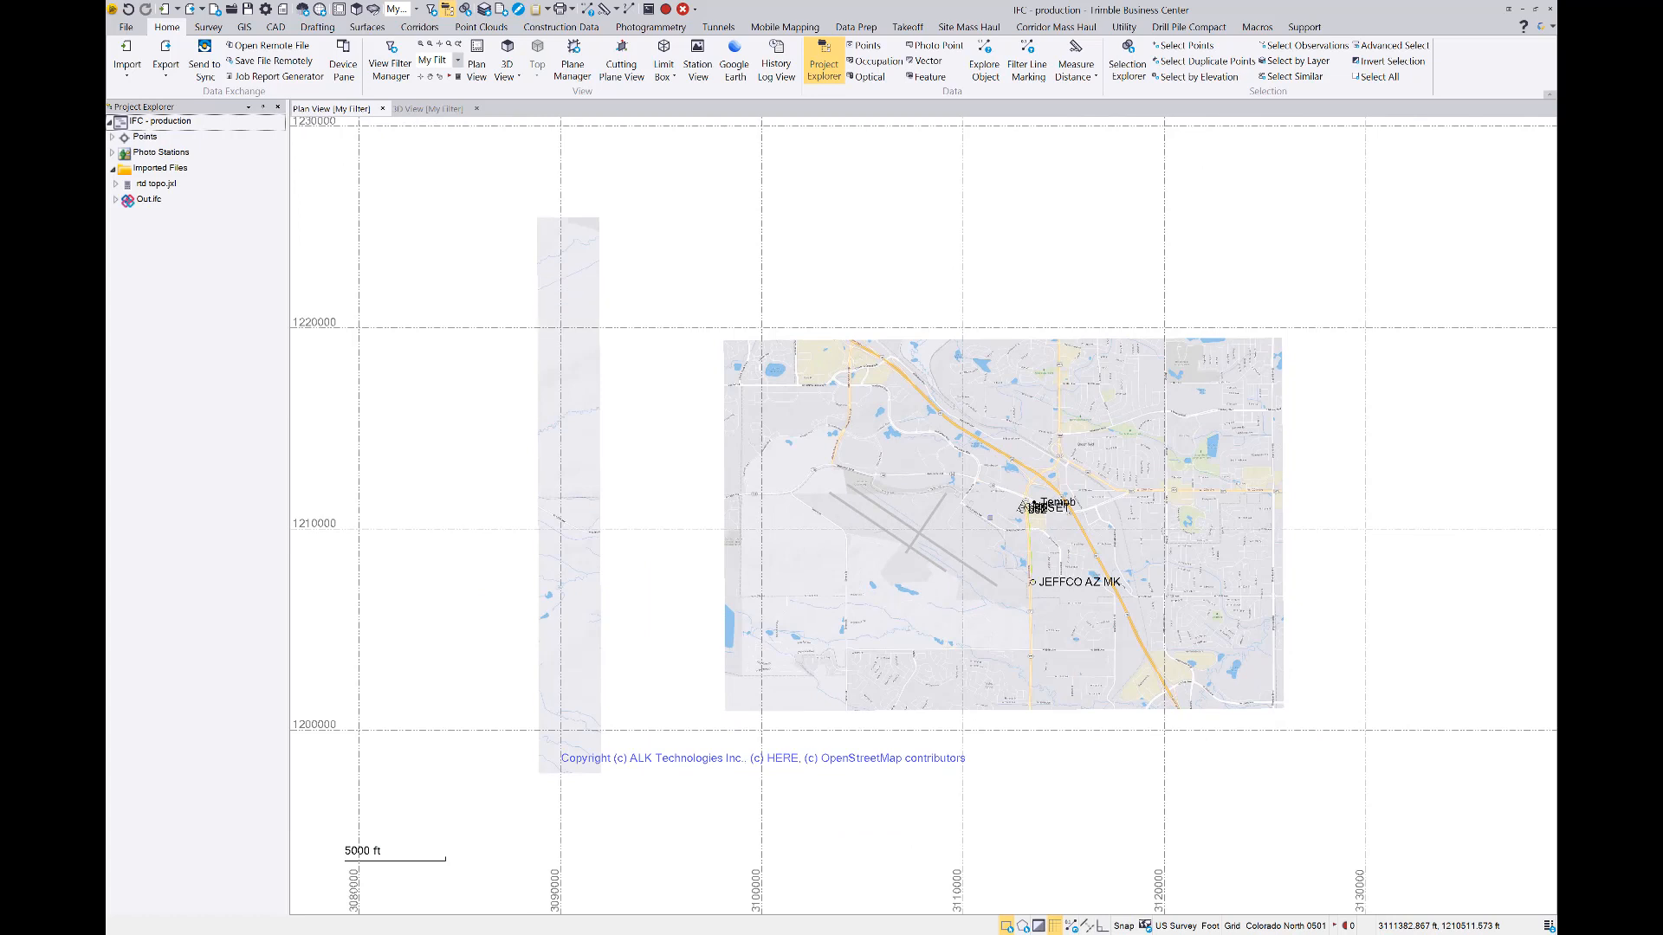
middle_click(989, 518)
middle_click(990, 518)
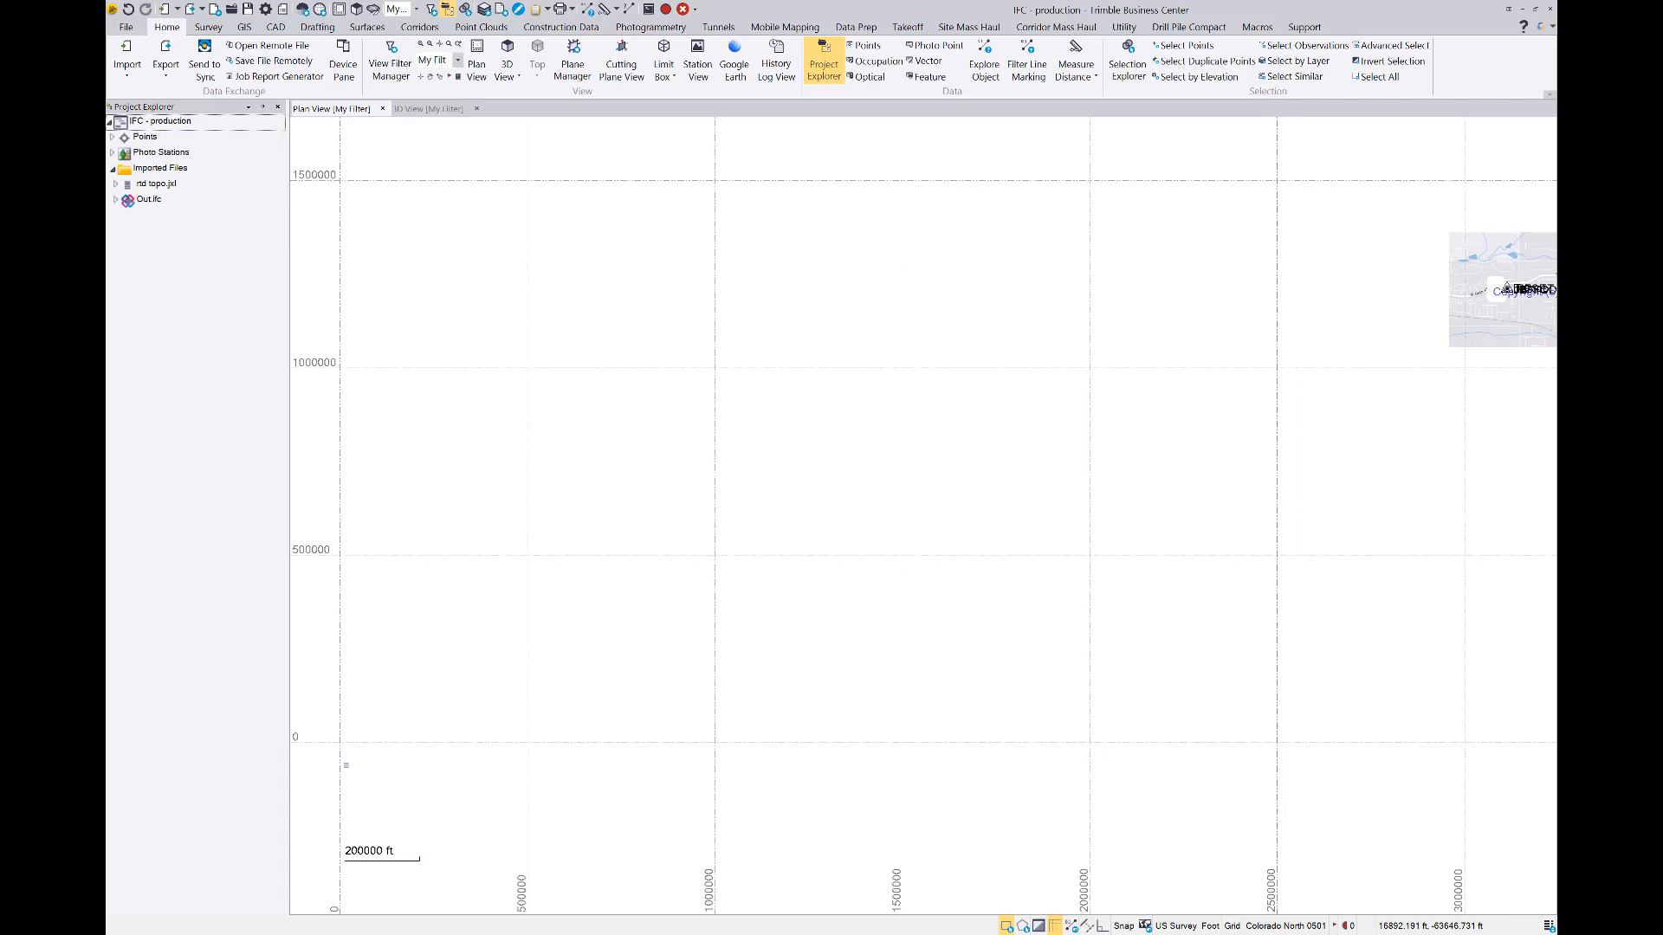
middle_drag(390, 742, 688, 571)
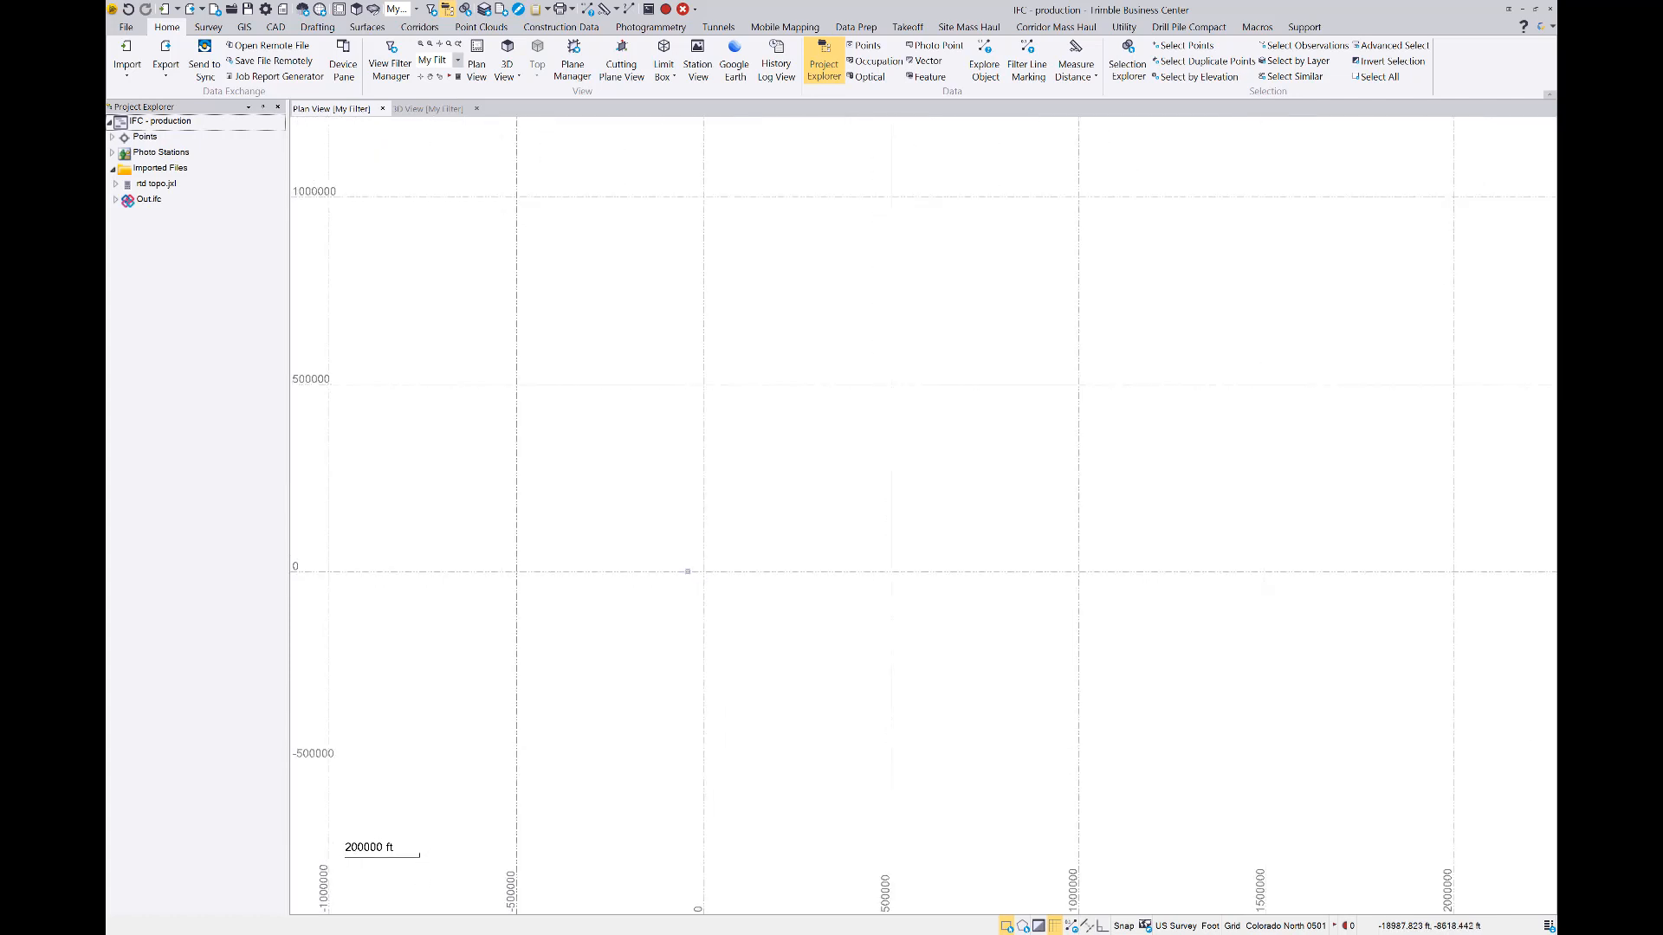
scroll(687, 572, up, 10)
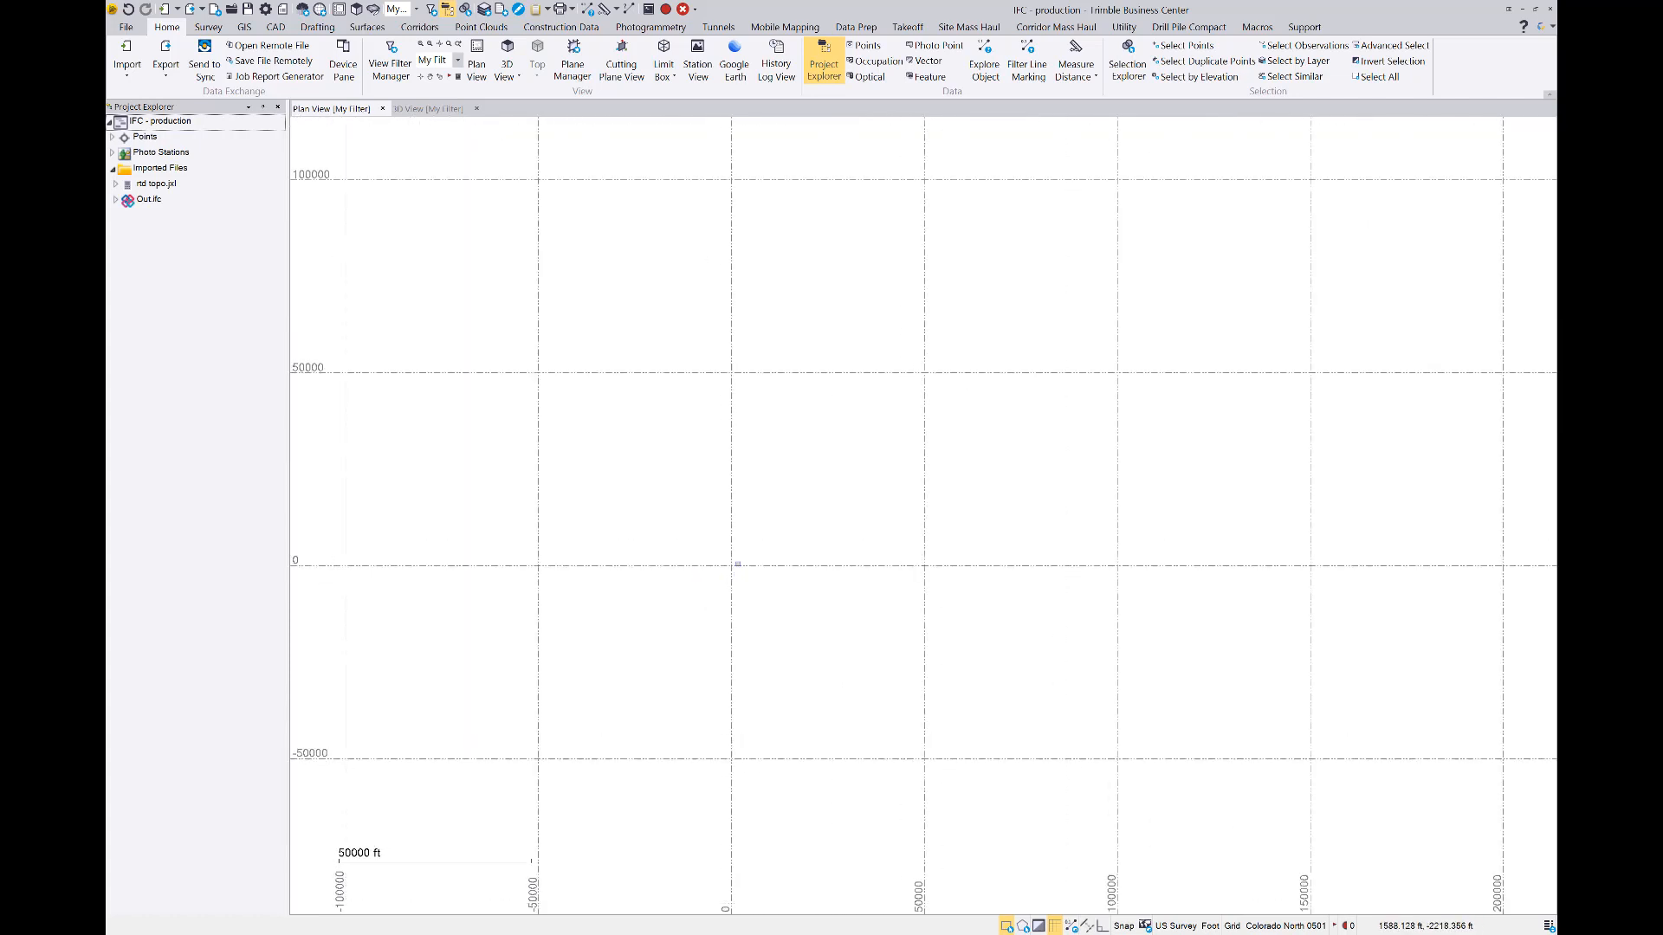
scroll(706, 569, up, 20)
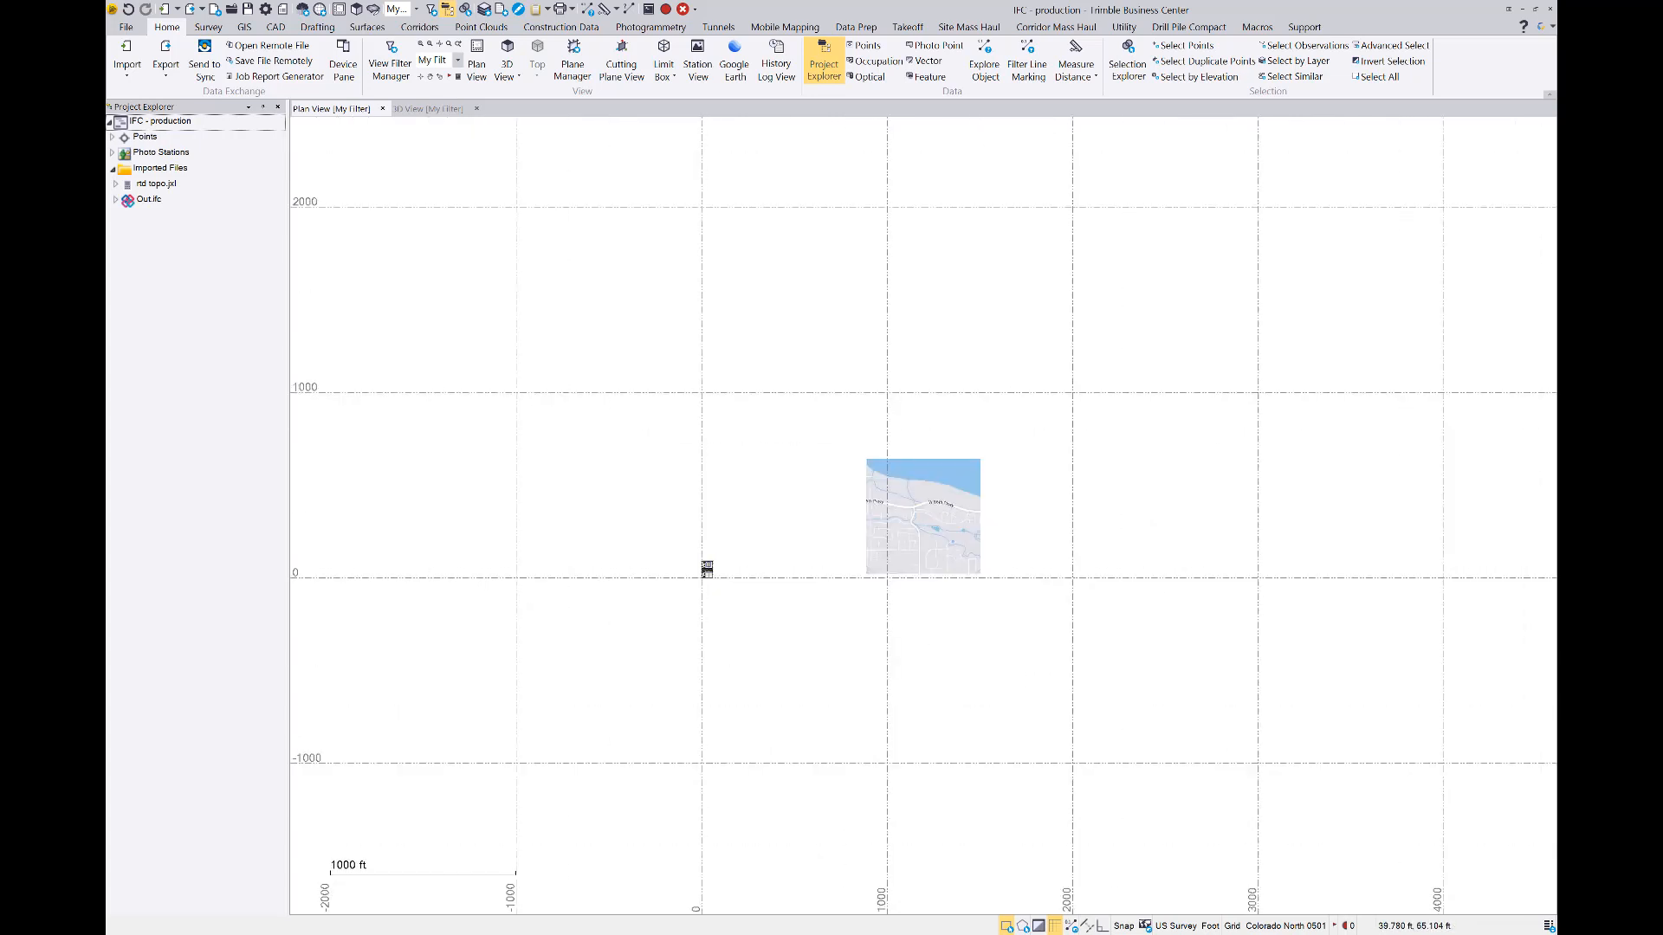
scroll(709, 567, up, 7)
scroll(720, 544, up, 6)
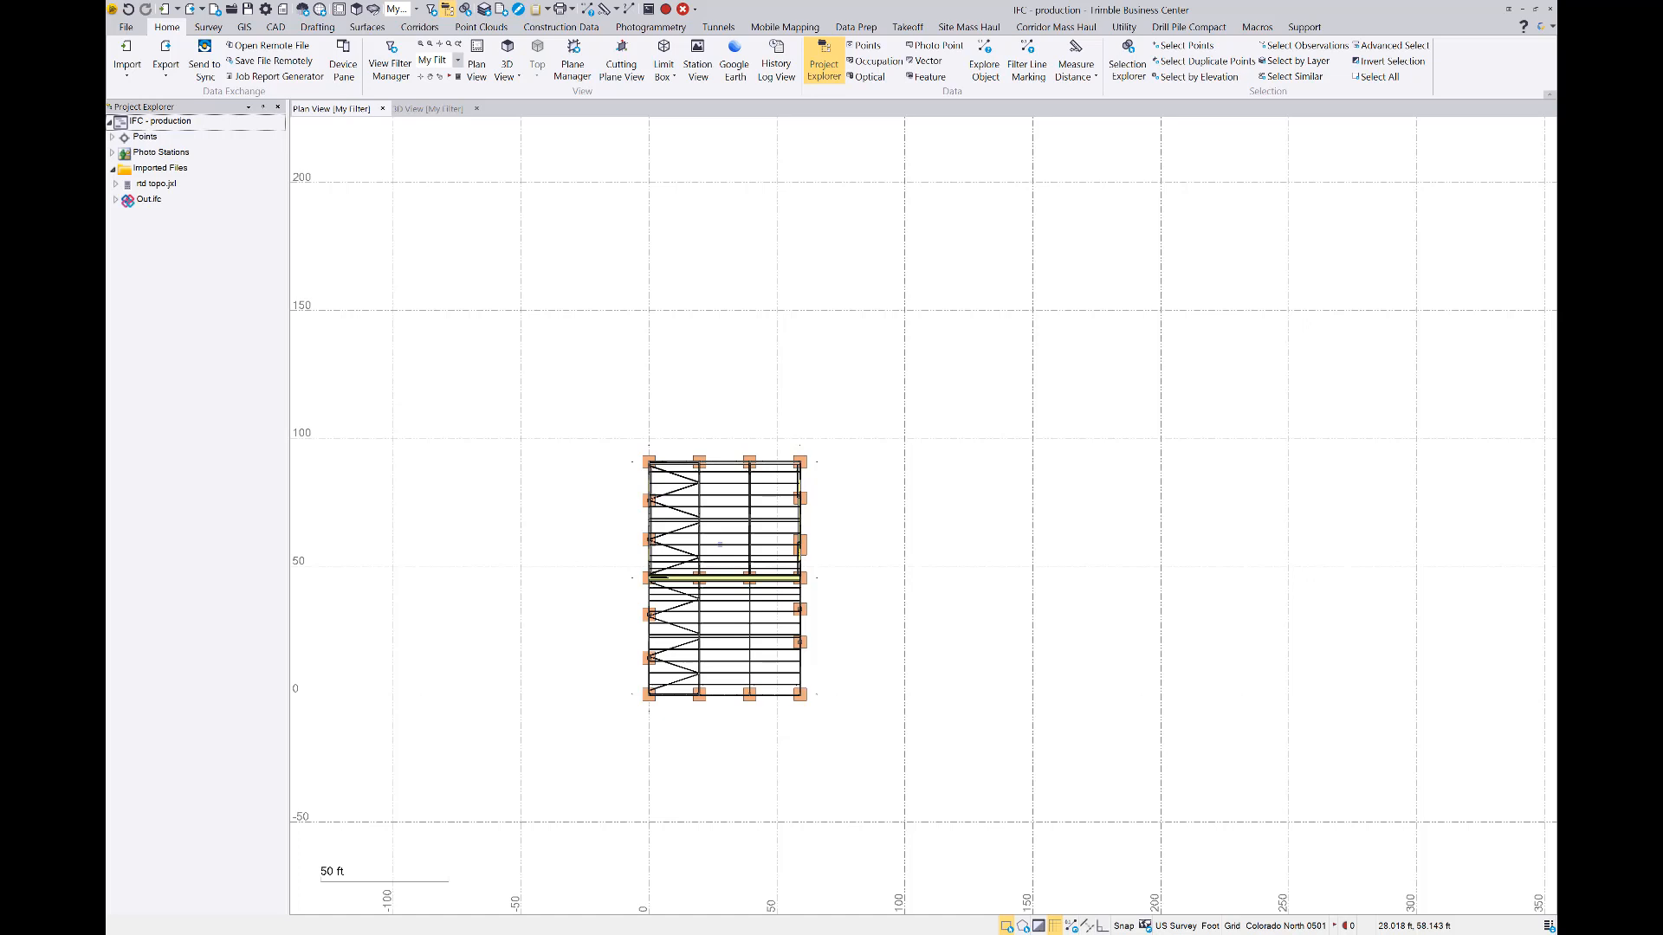
scroll(702, 602, up, 1)
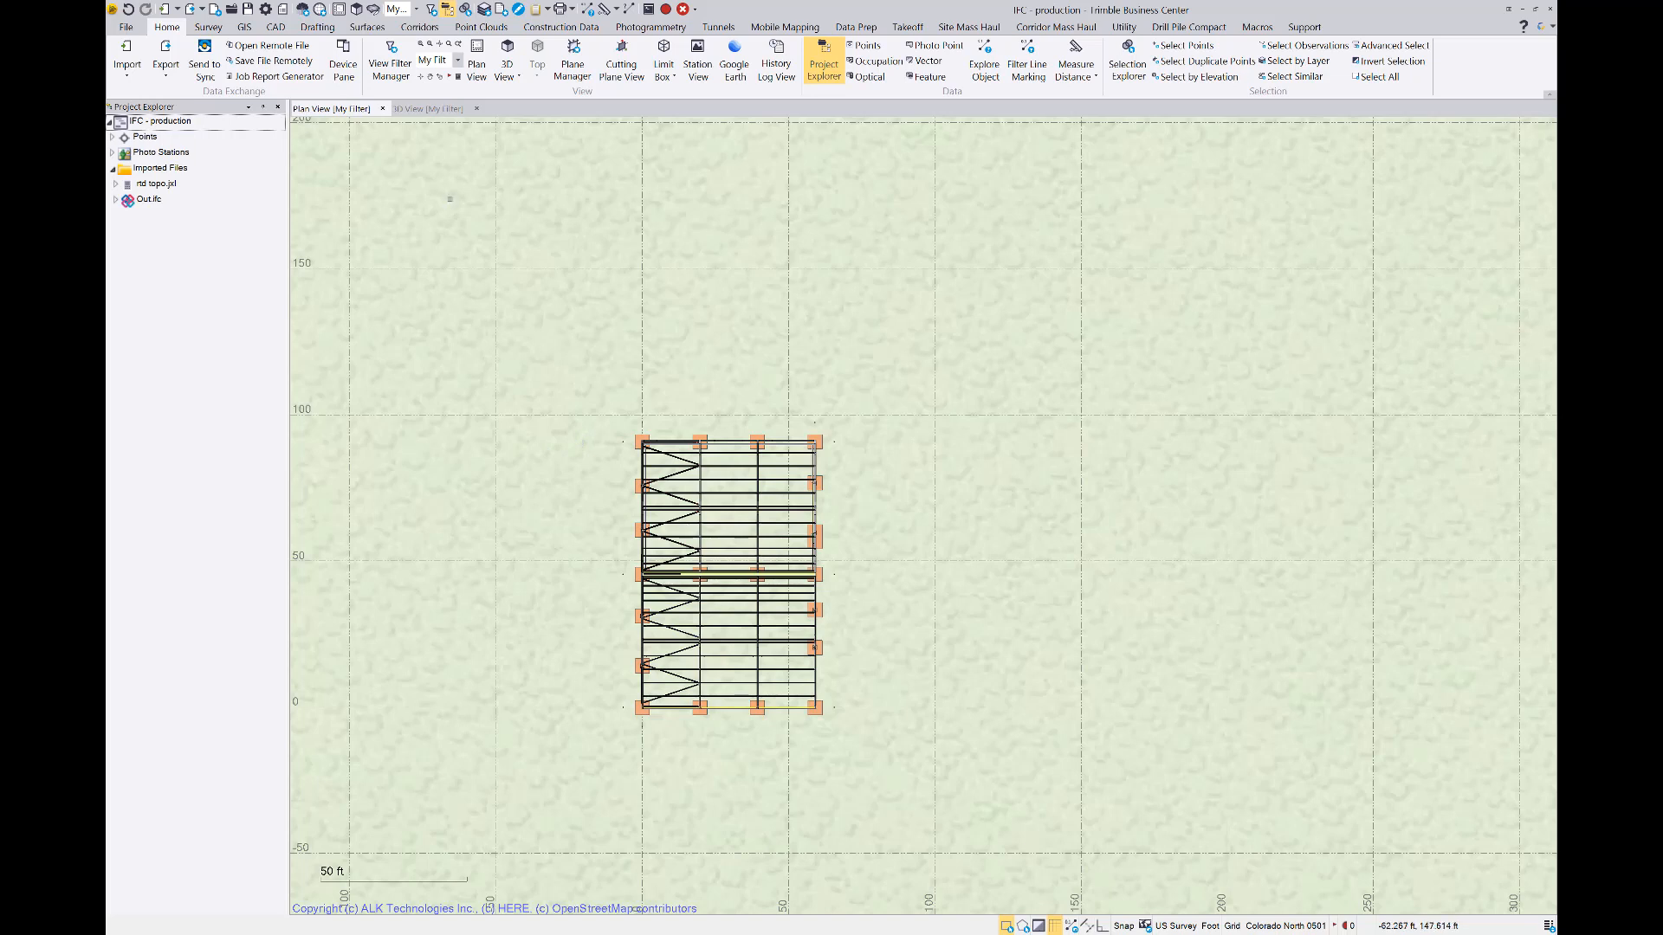
Start Move/Rotate/Scale Objects and select the entire imported building model as the objects to move
click(274, 27)
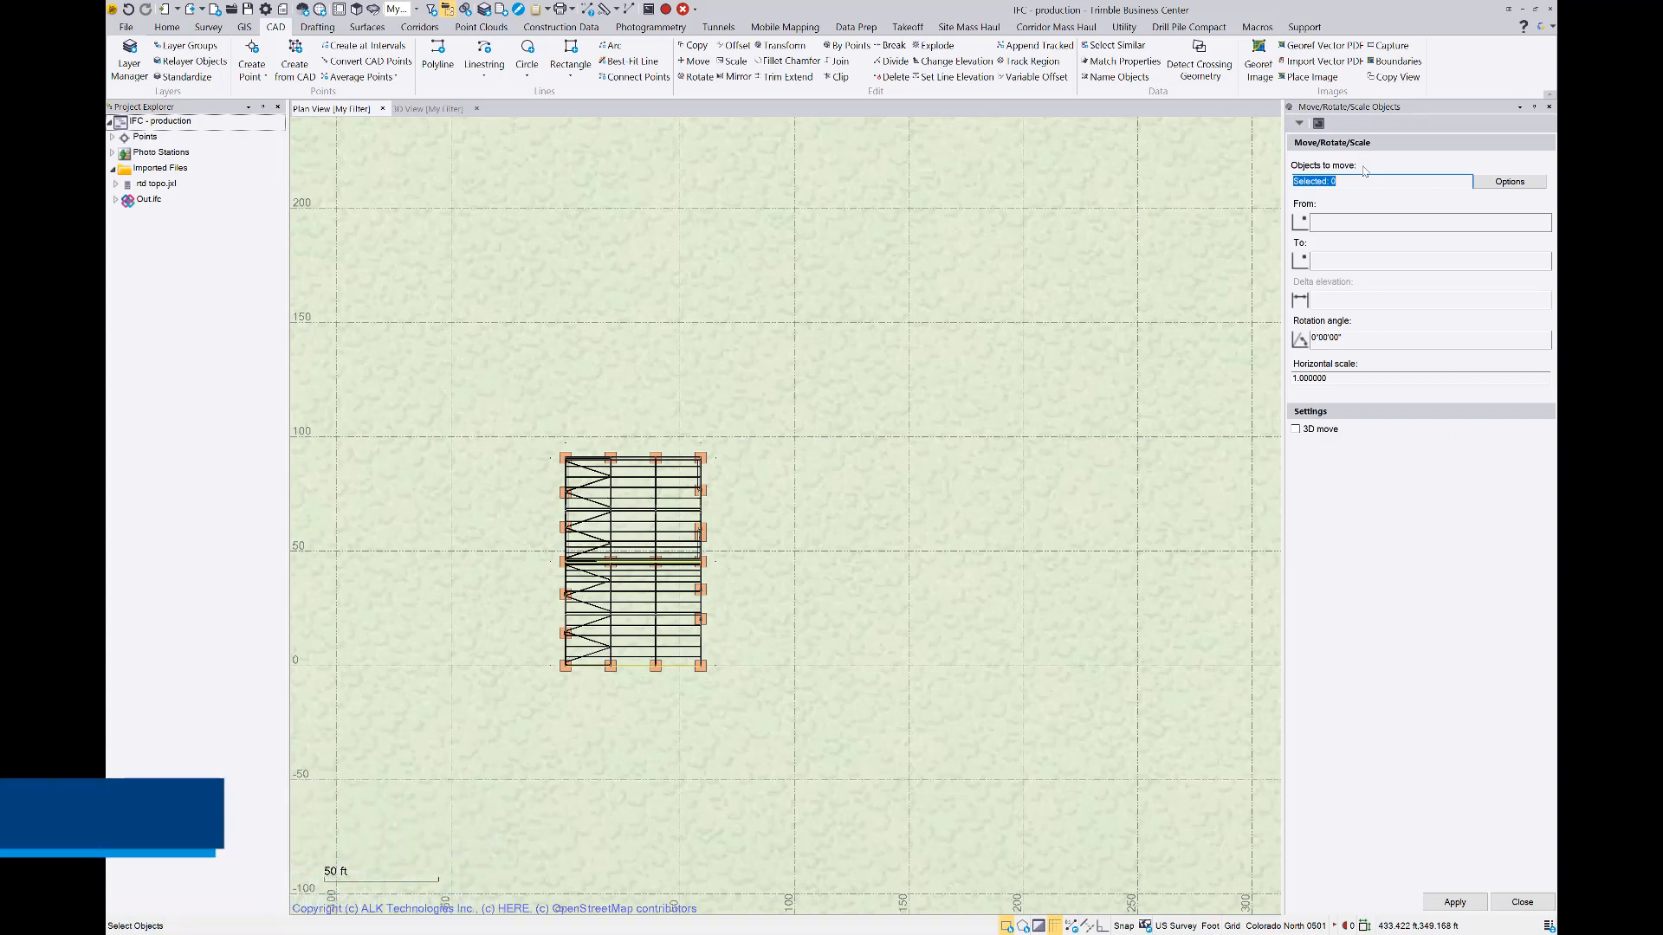
click(1360, 180)
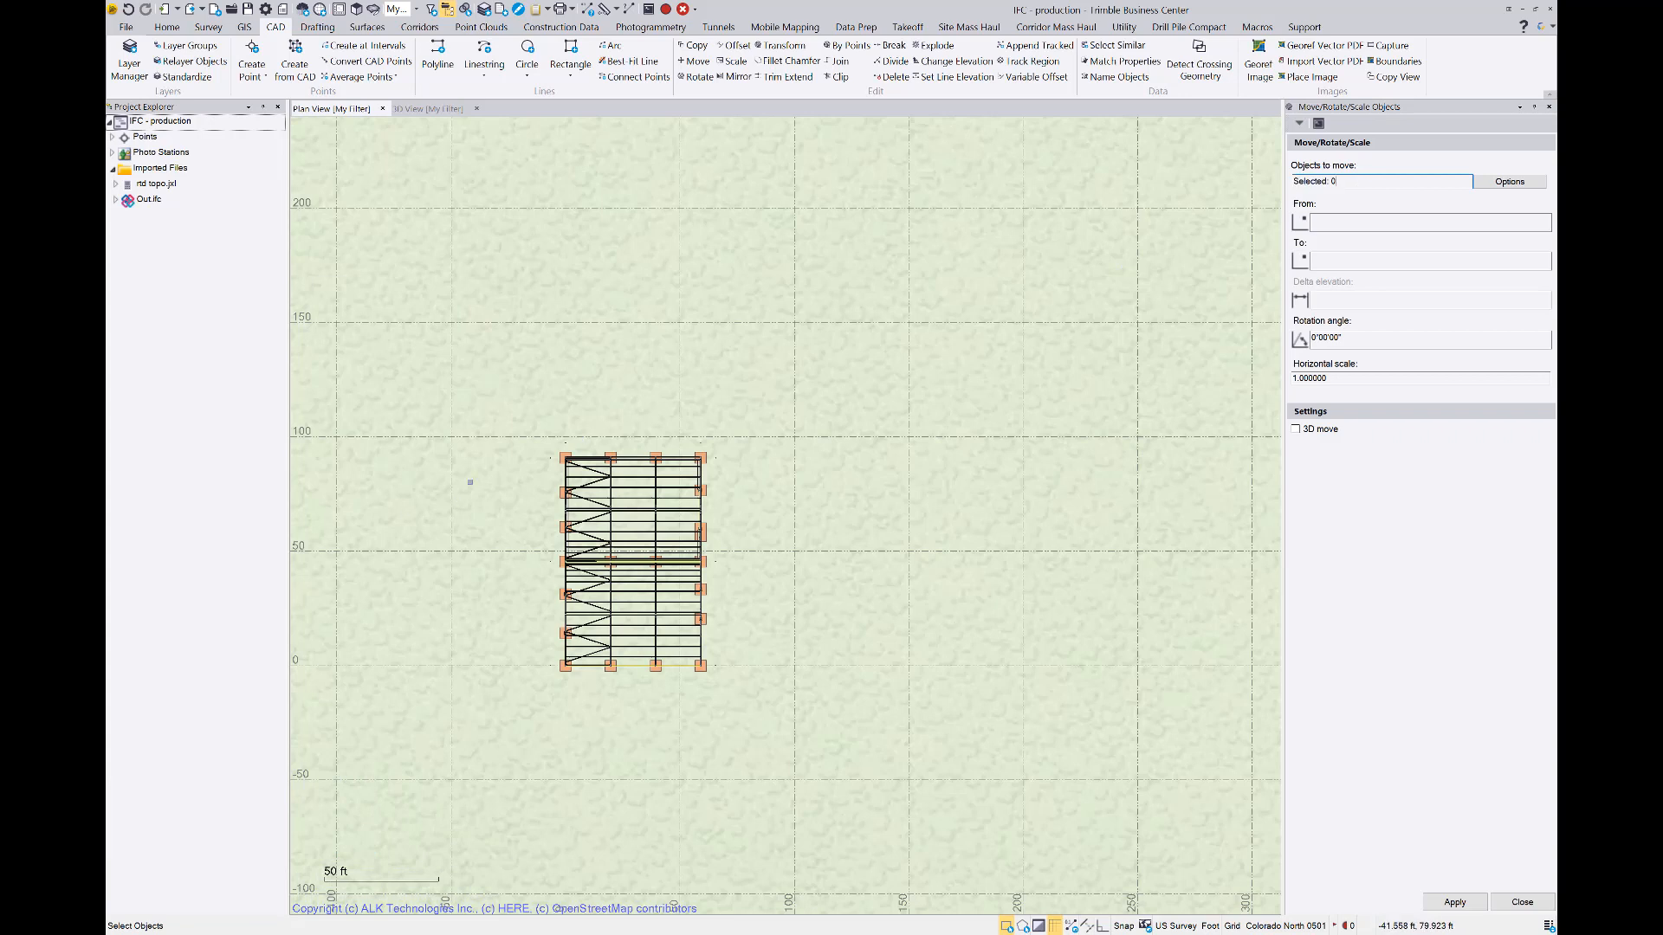
drag(533, 441, 808, 725)
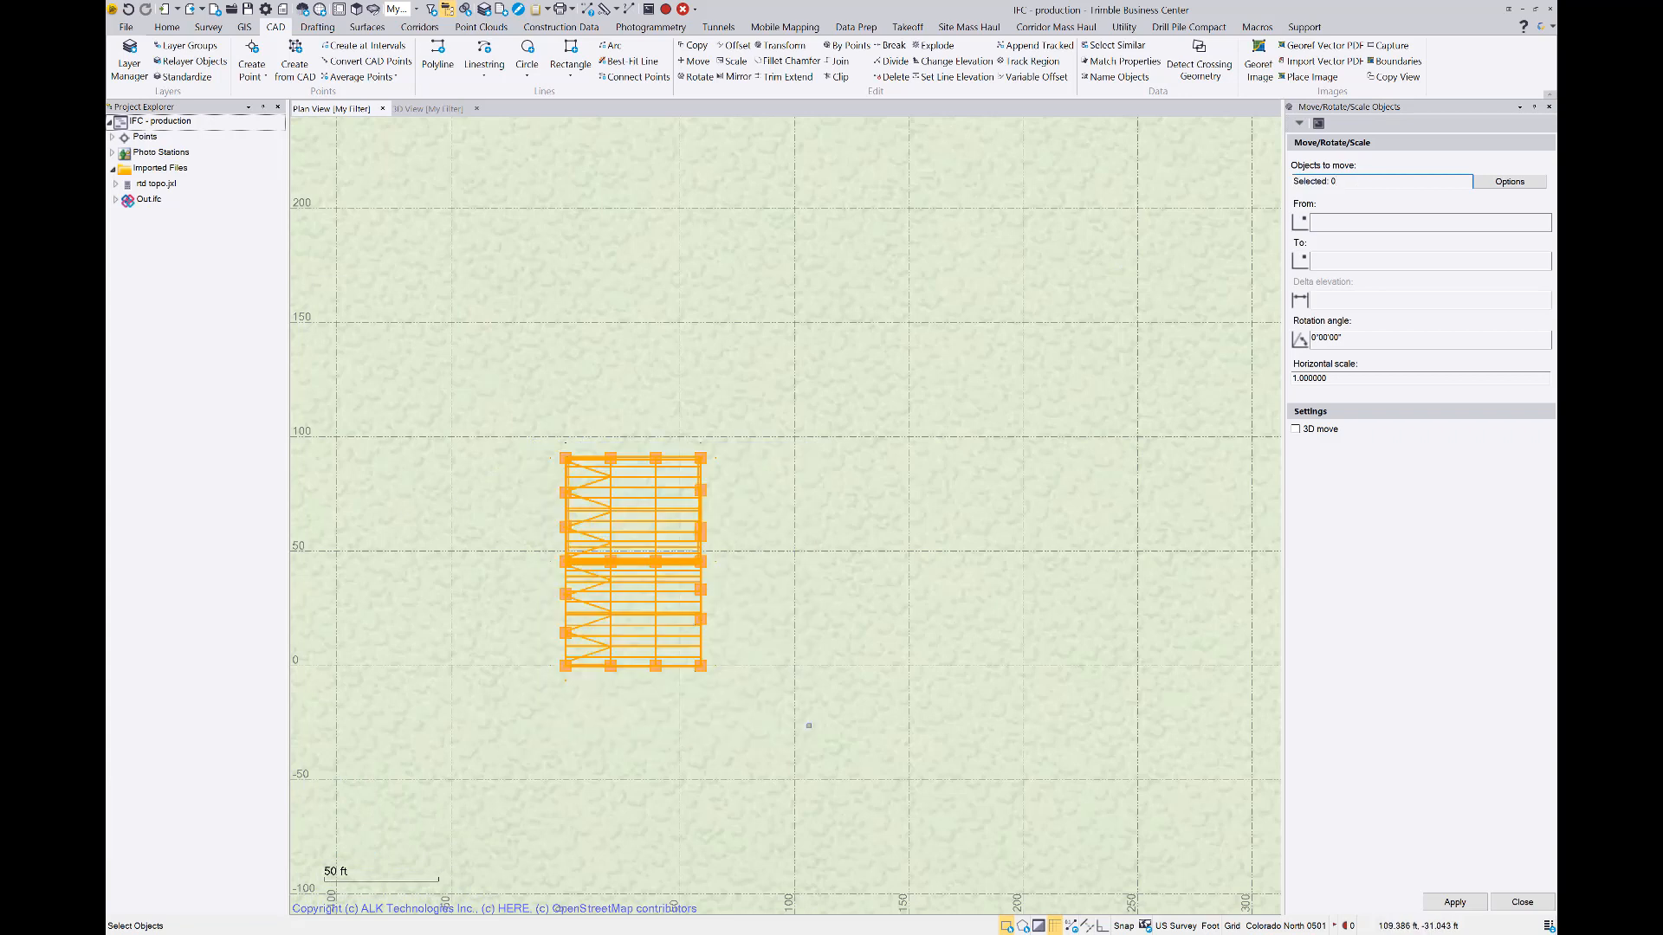
Set the move's From point to the outer corner of the building's northwest footing
click(1342, 226)
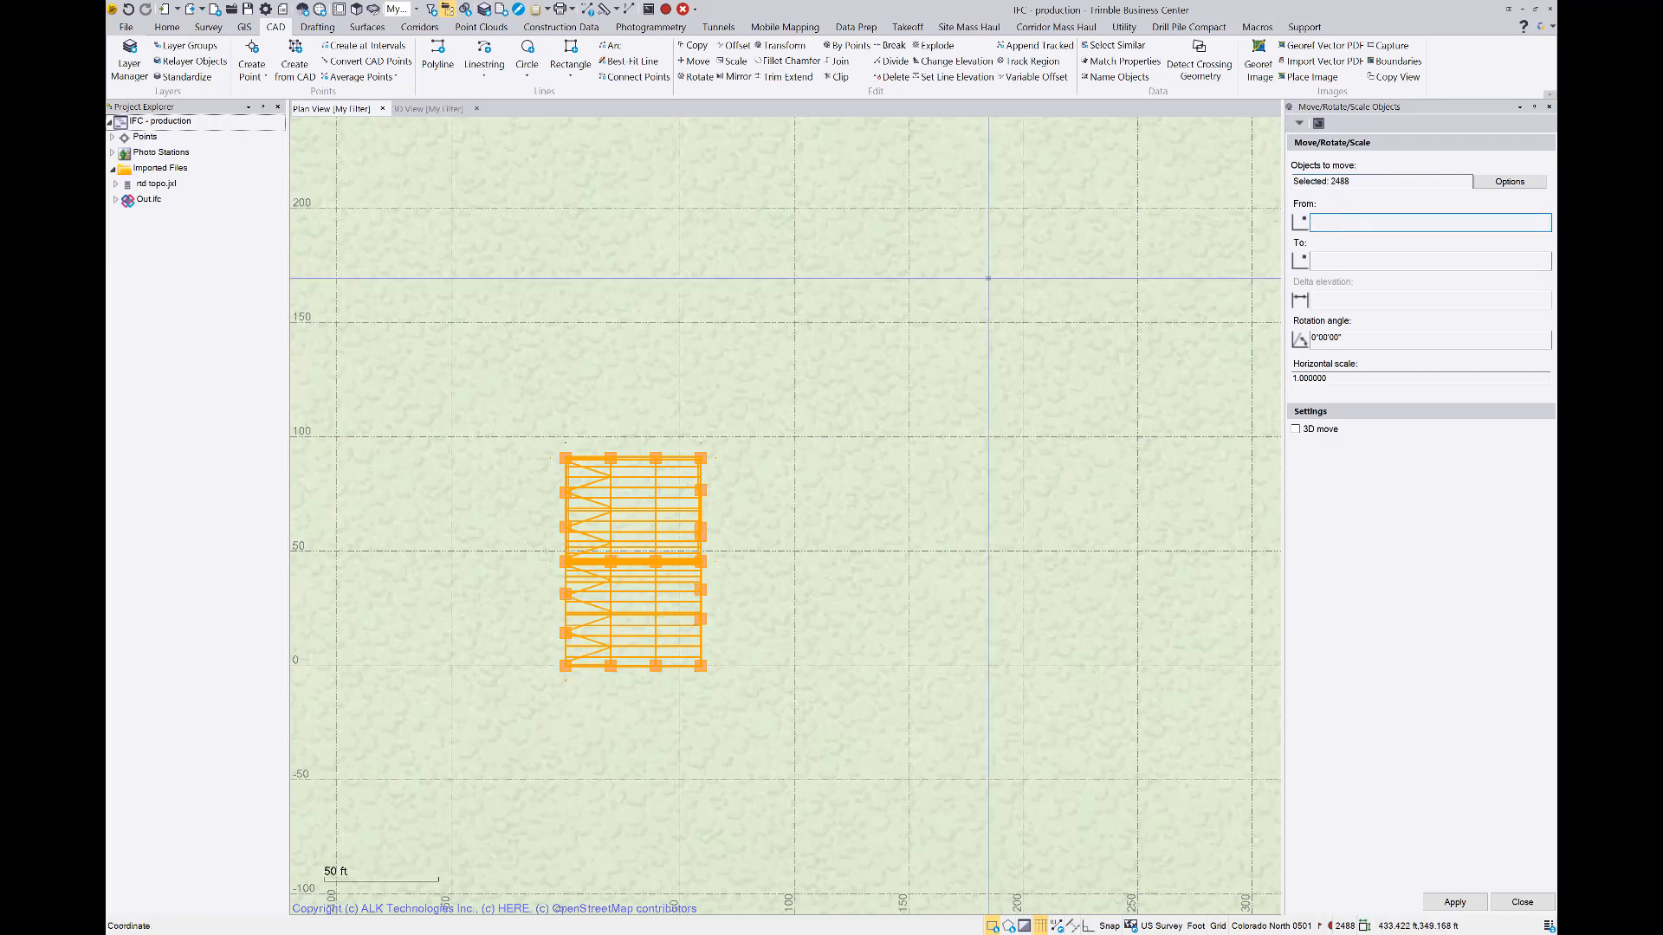
scroll(567, 455, up, 3)
scroll(567, 456, up, 2)
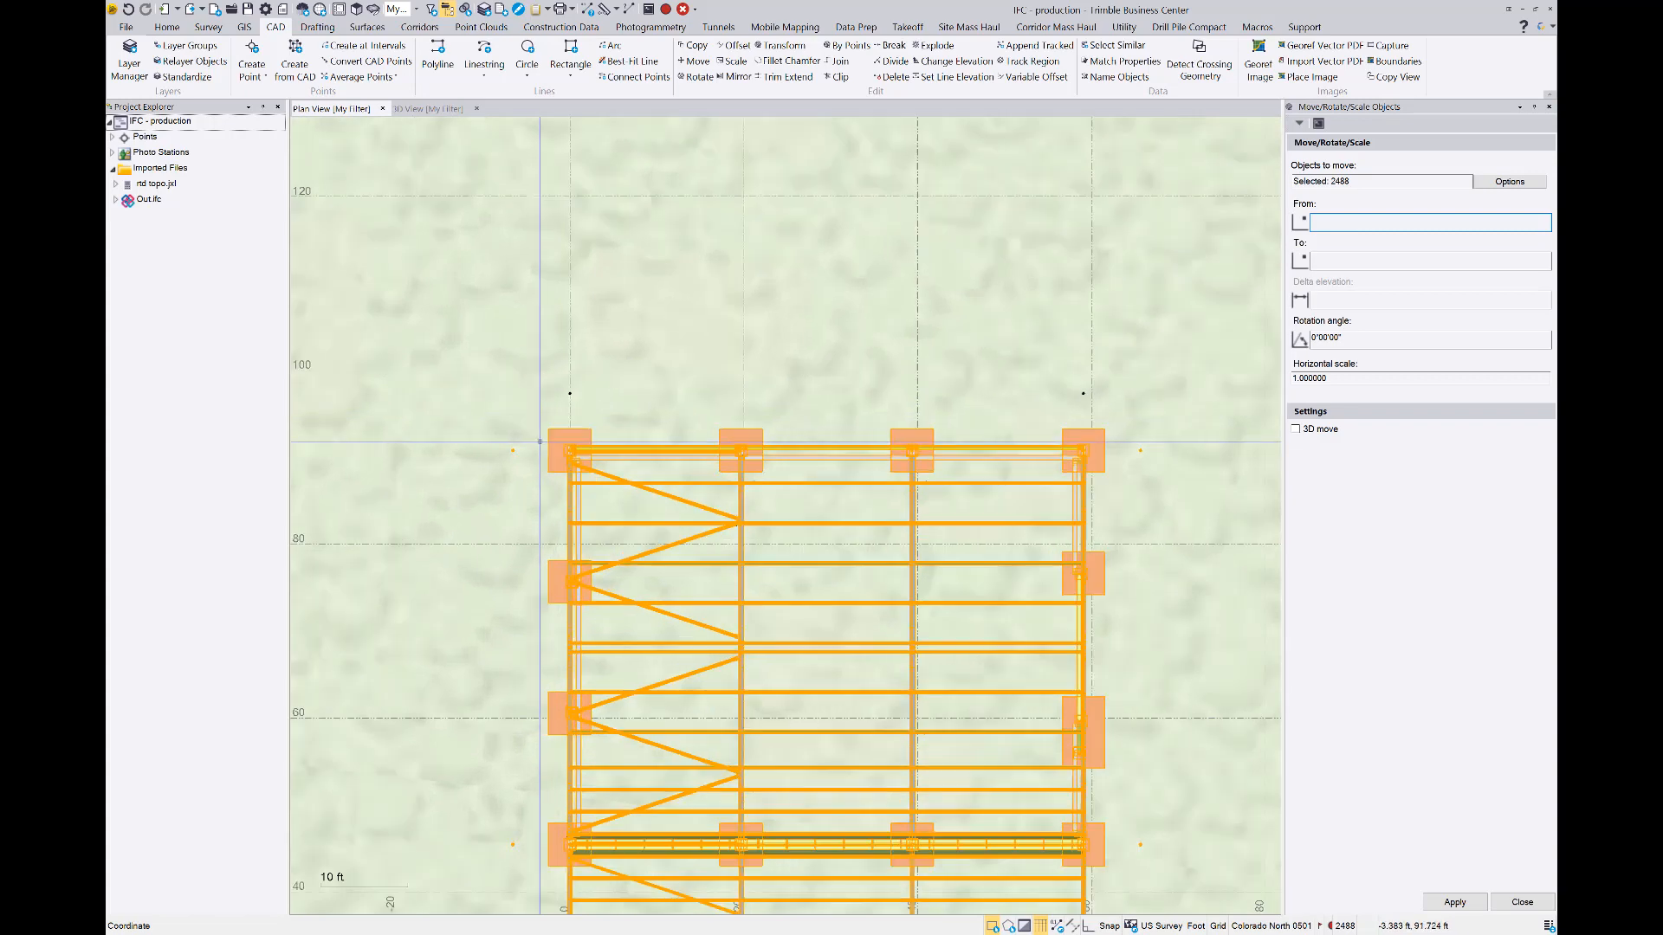
scroll(619, 475, down, 3)
scroll(619, 474, down, 1)
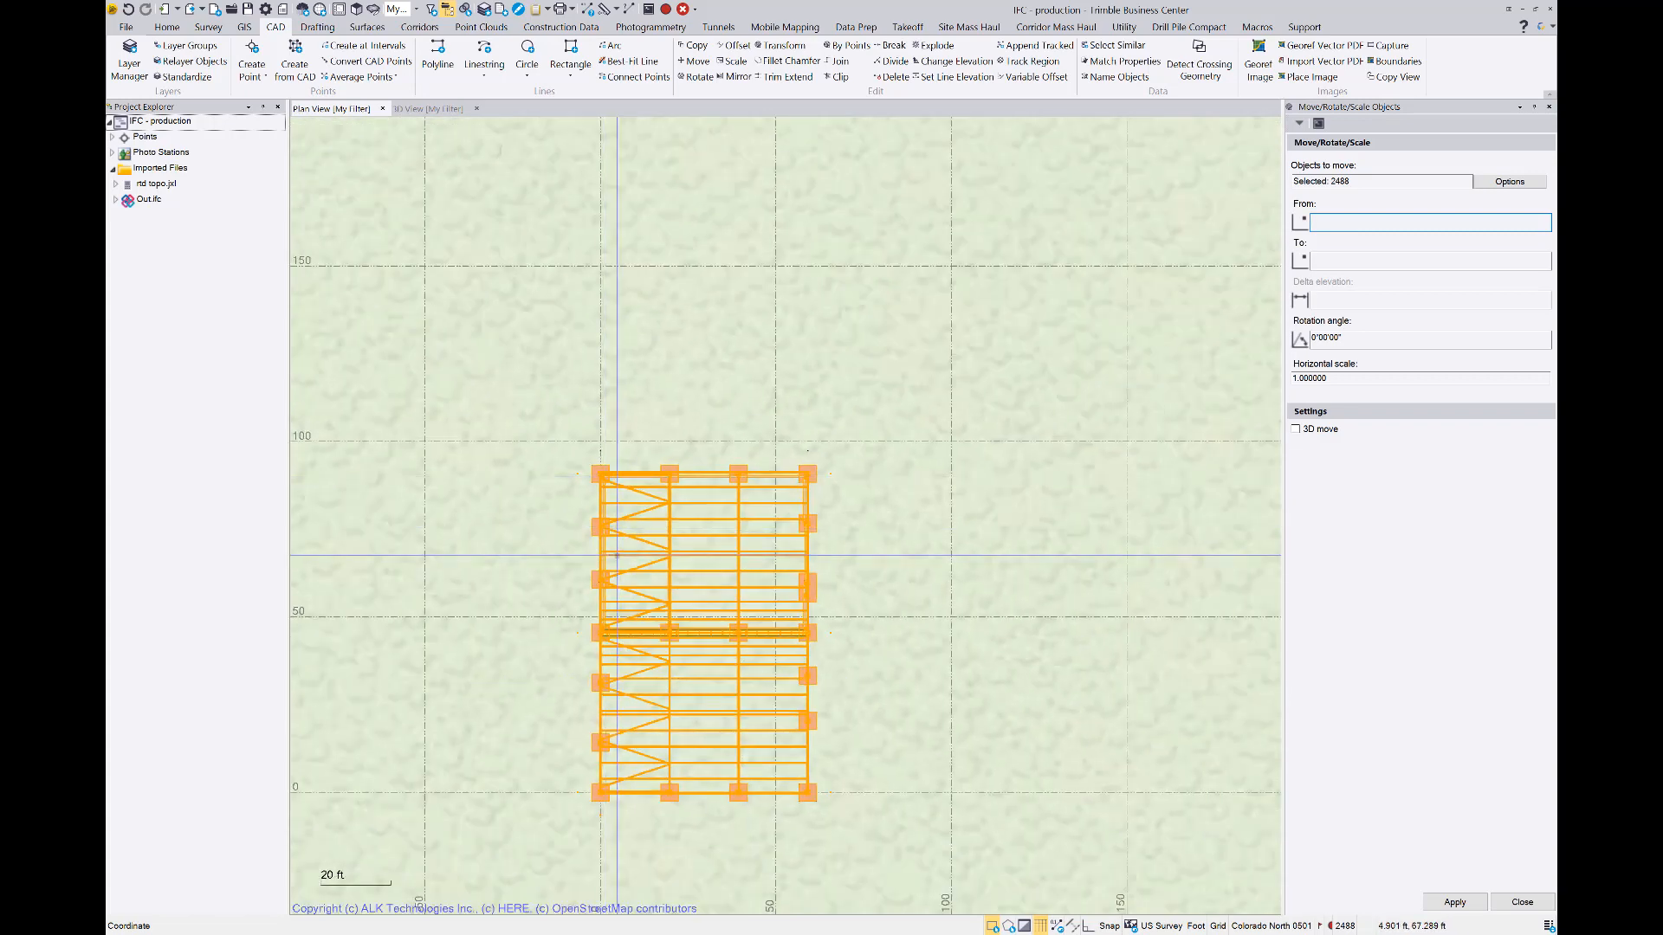
scroll(600, 542, up, 4)
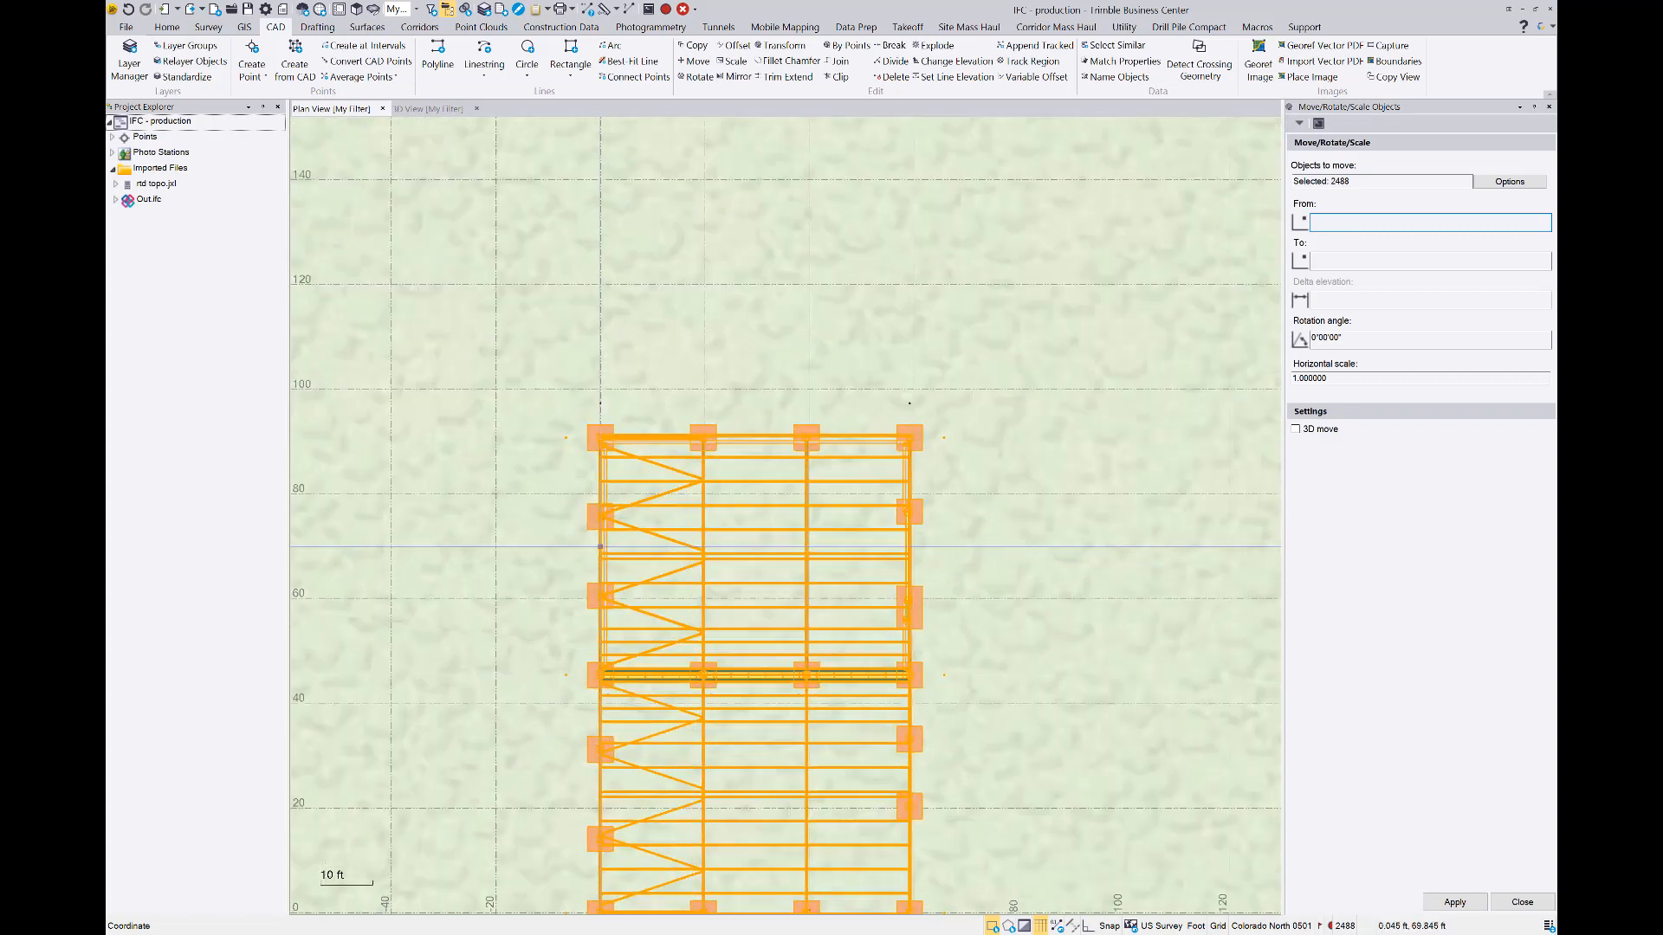
scroll(586, 384, up, 3)
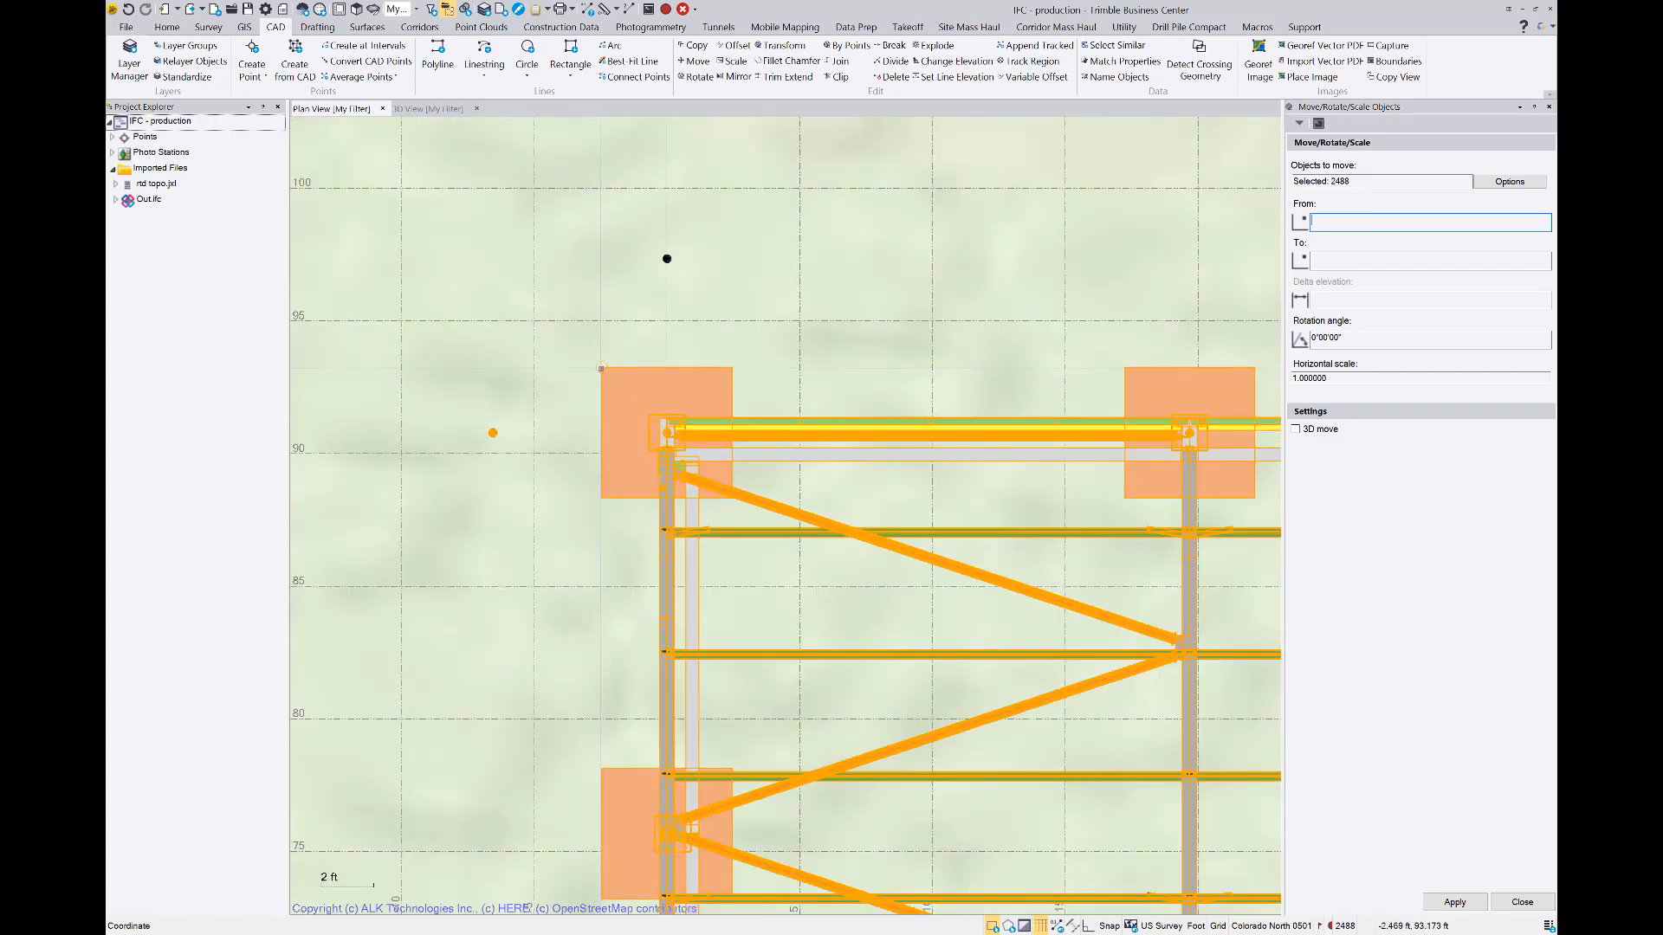
click(600, 367)
scroll(578, 382, up, 2)
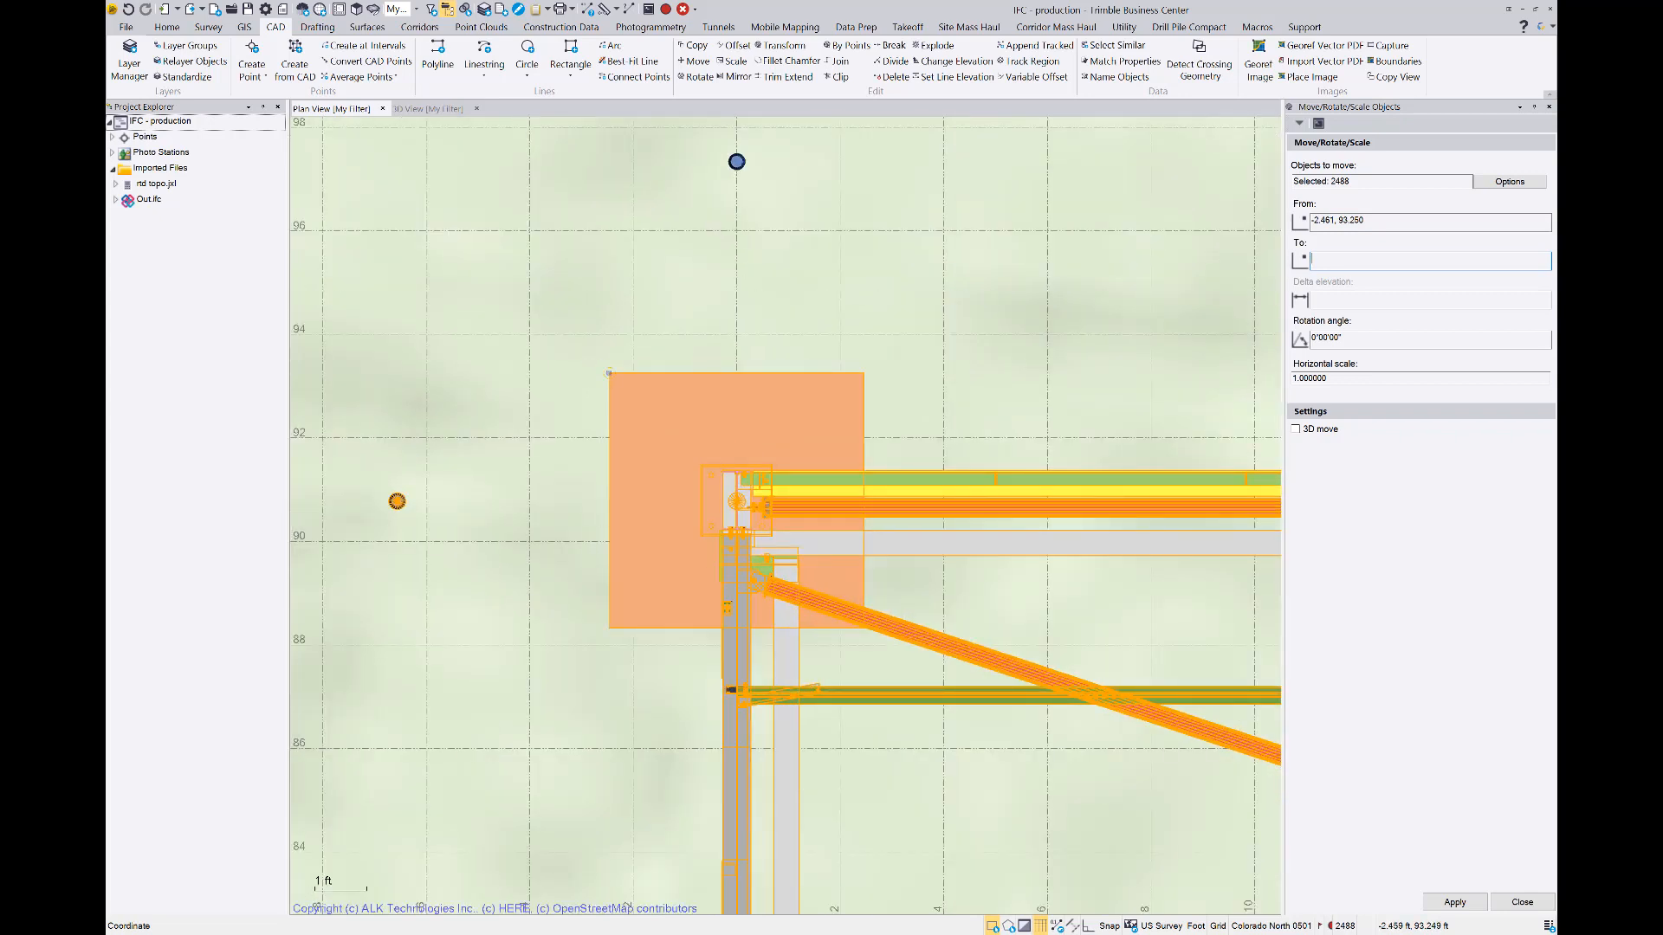
Set the move's To point to the surveyed point bc2
scroll(577, 419, down, 8)
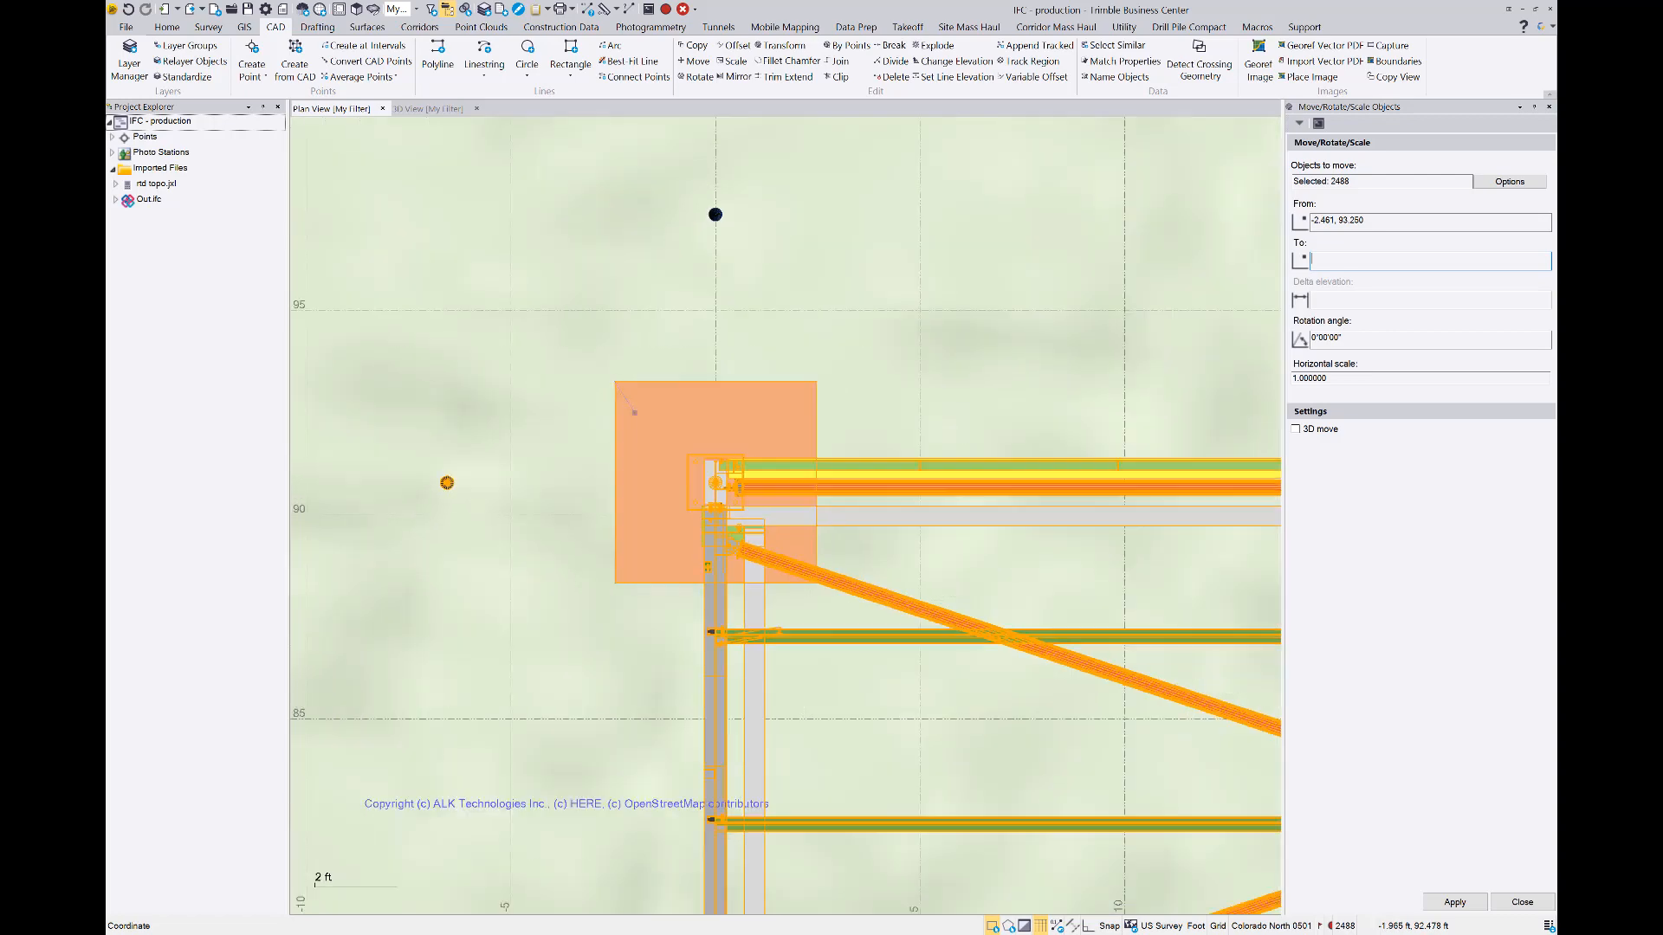
scroll(581, 406, down, 9)
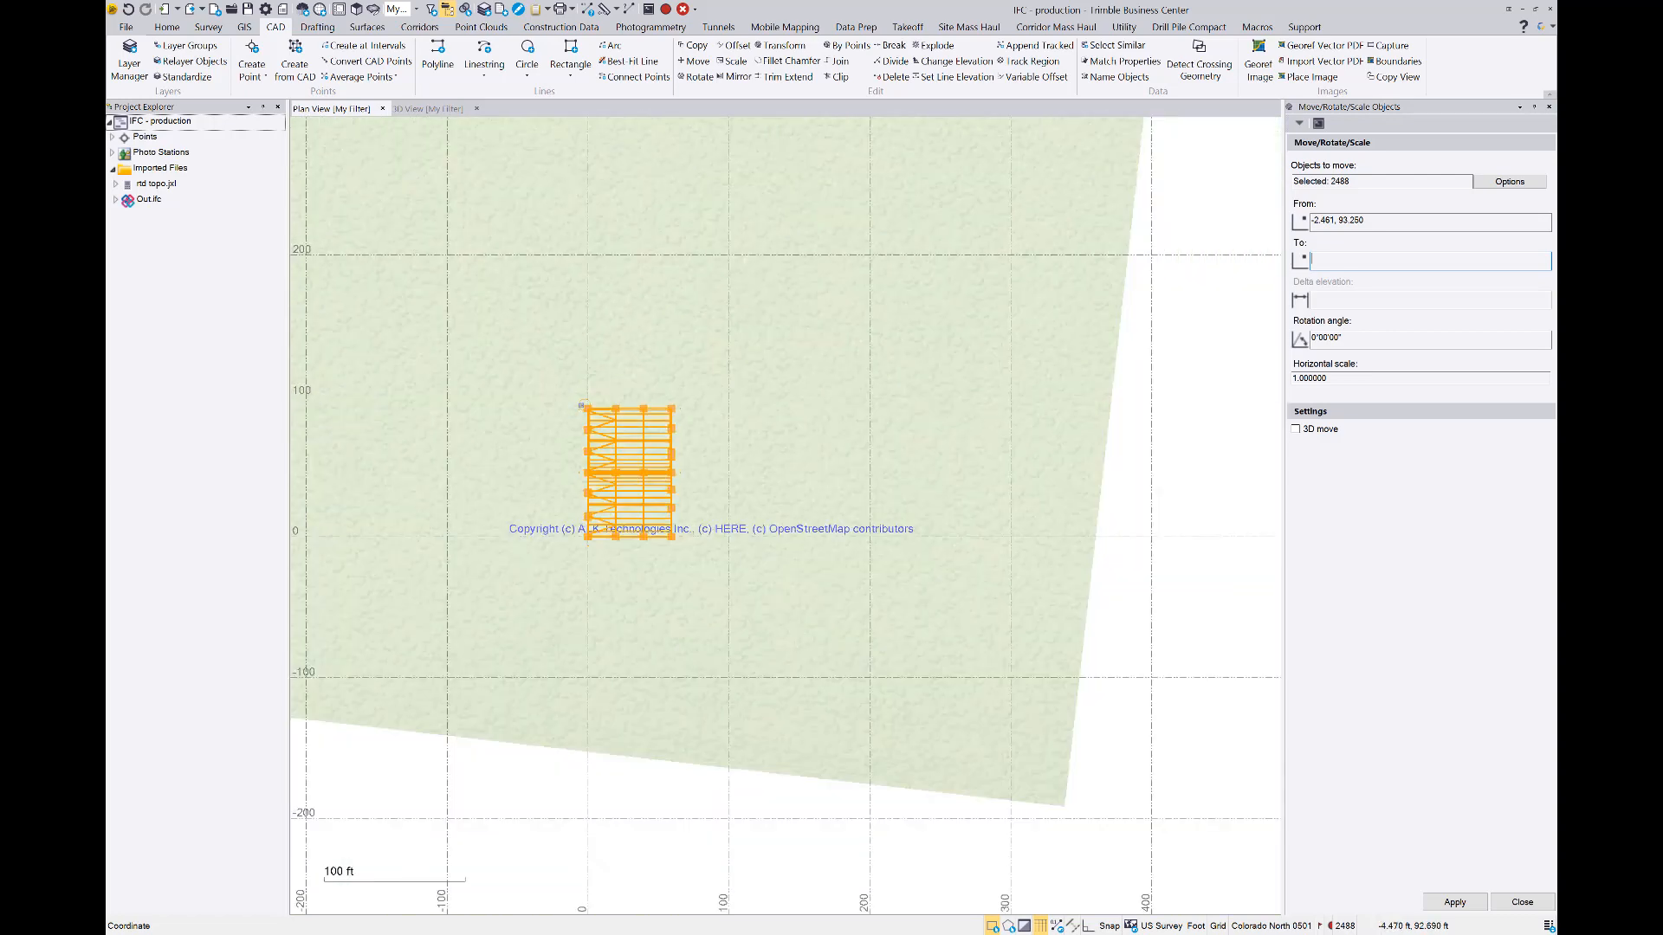
scroll(790, 494, down, 5)
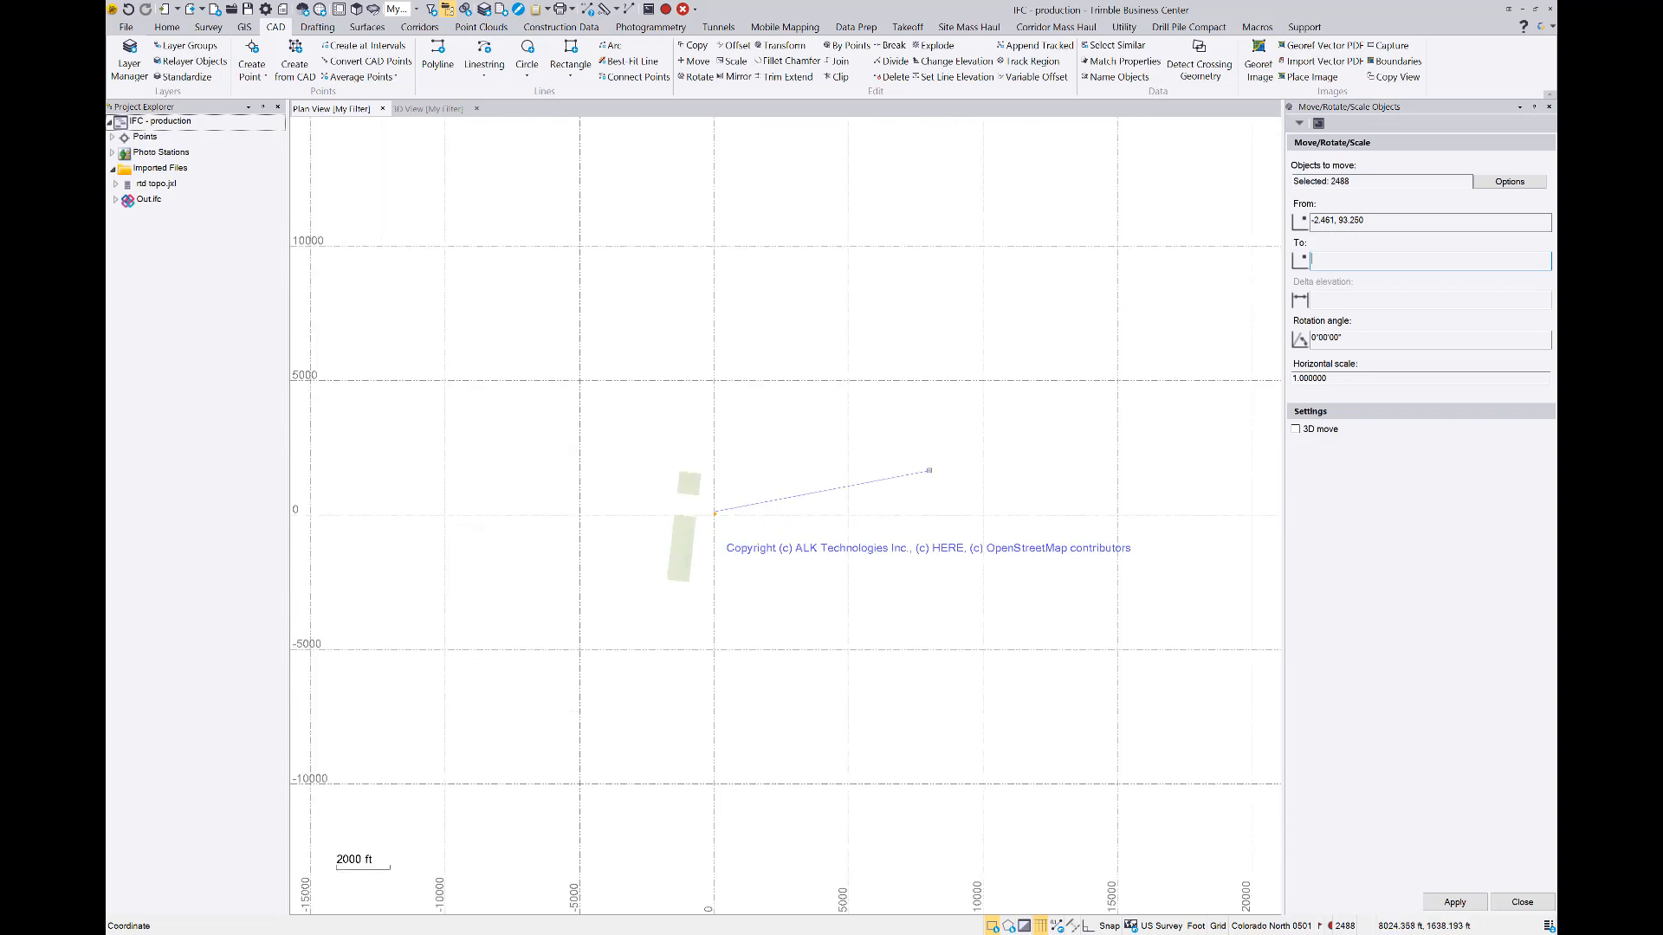
scroll(928, 471, down, 10)
scroll(970, 389, up, 10)
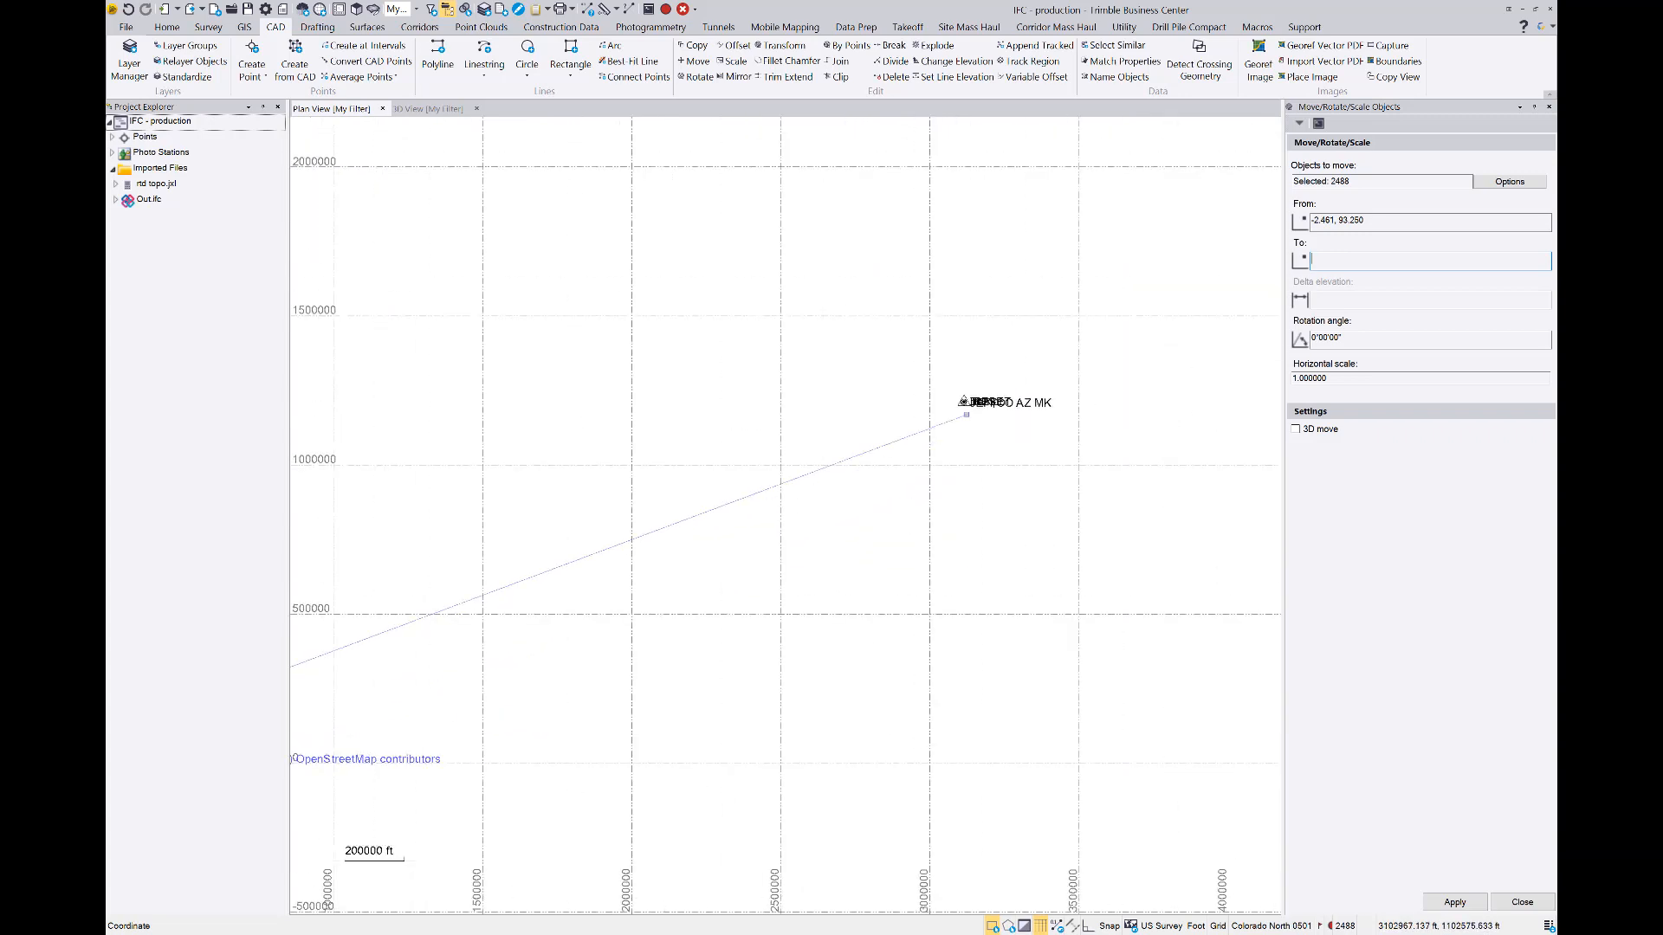
scroll(926, 461, up, 5)
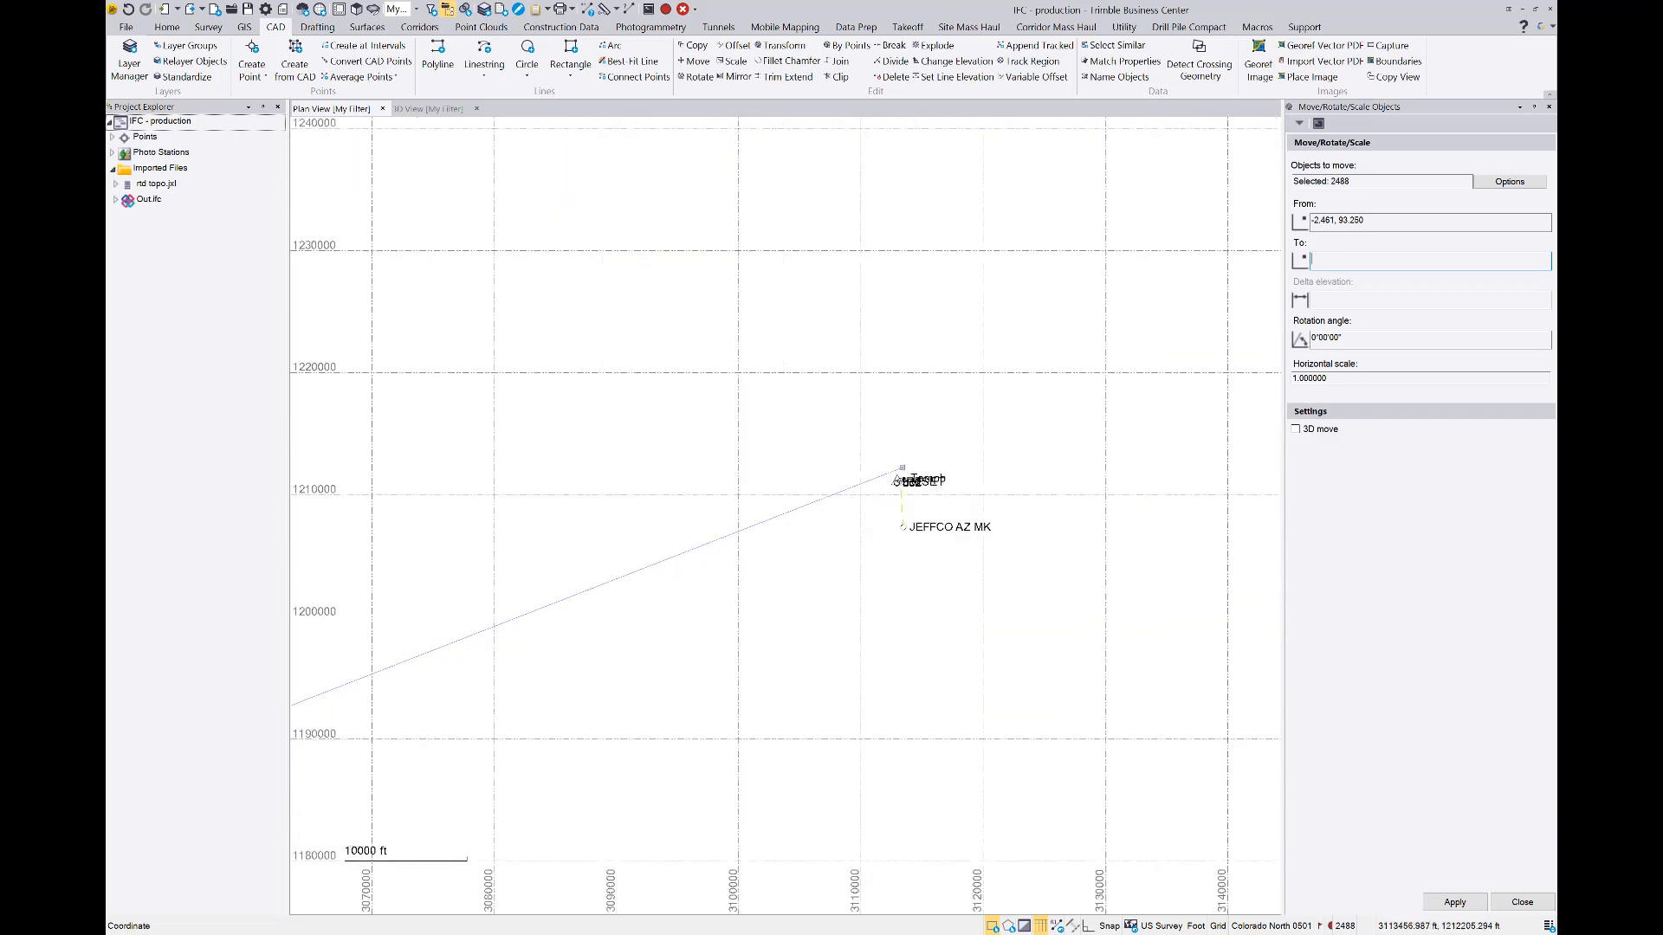
scroll(864, 541, up, 8)
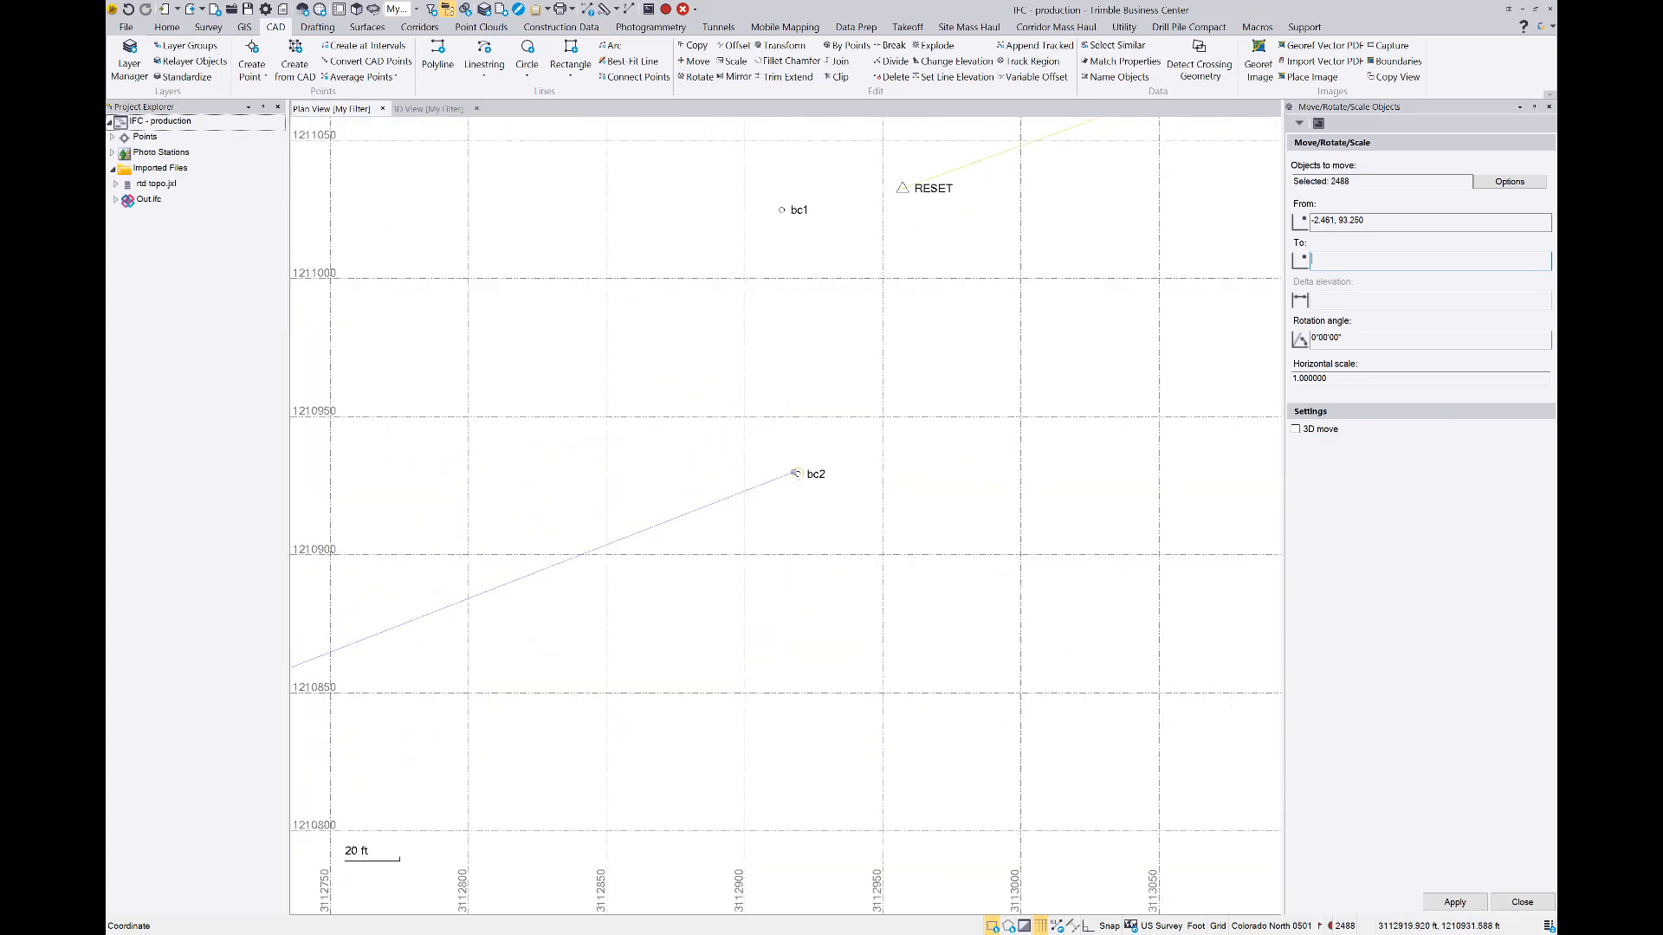
scroll(792, 468, up, 3)
middle_drag(749, 541, 749, 601)
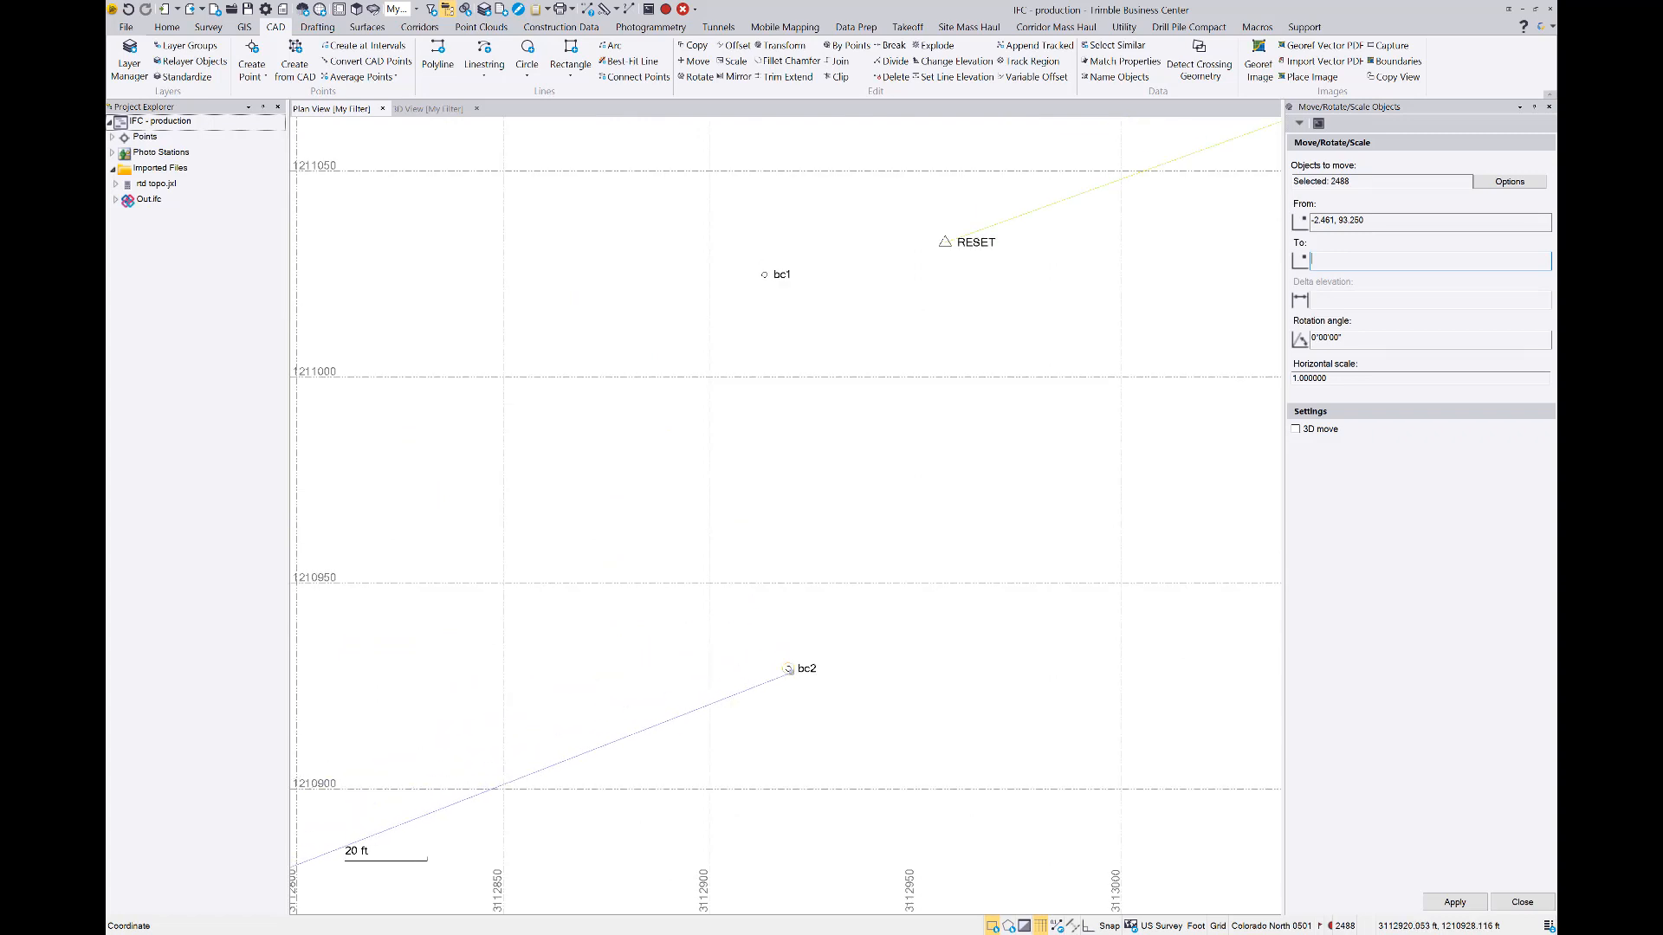
scroll(788, 669, up, 4)
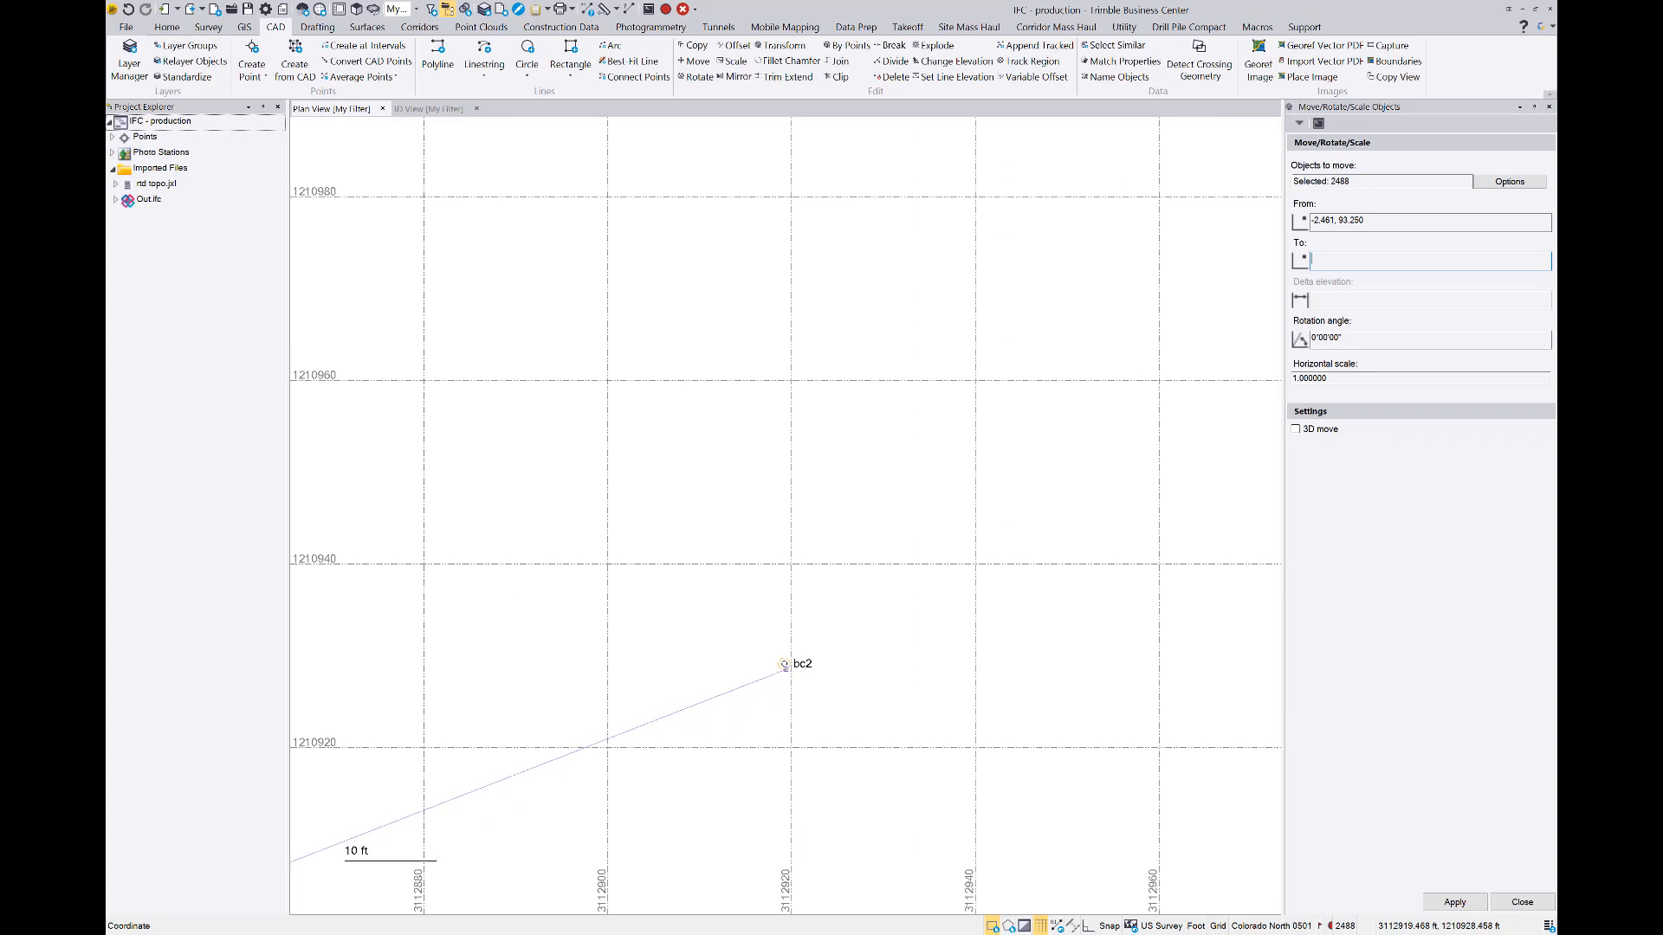
click(784, 665)
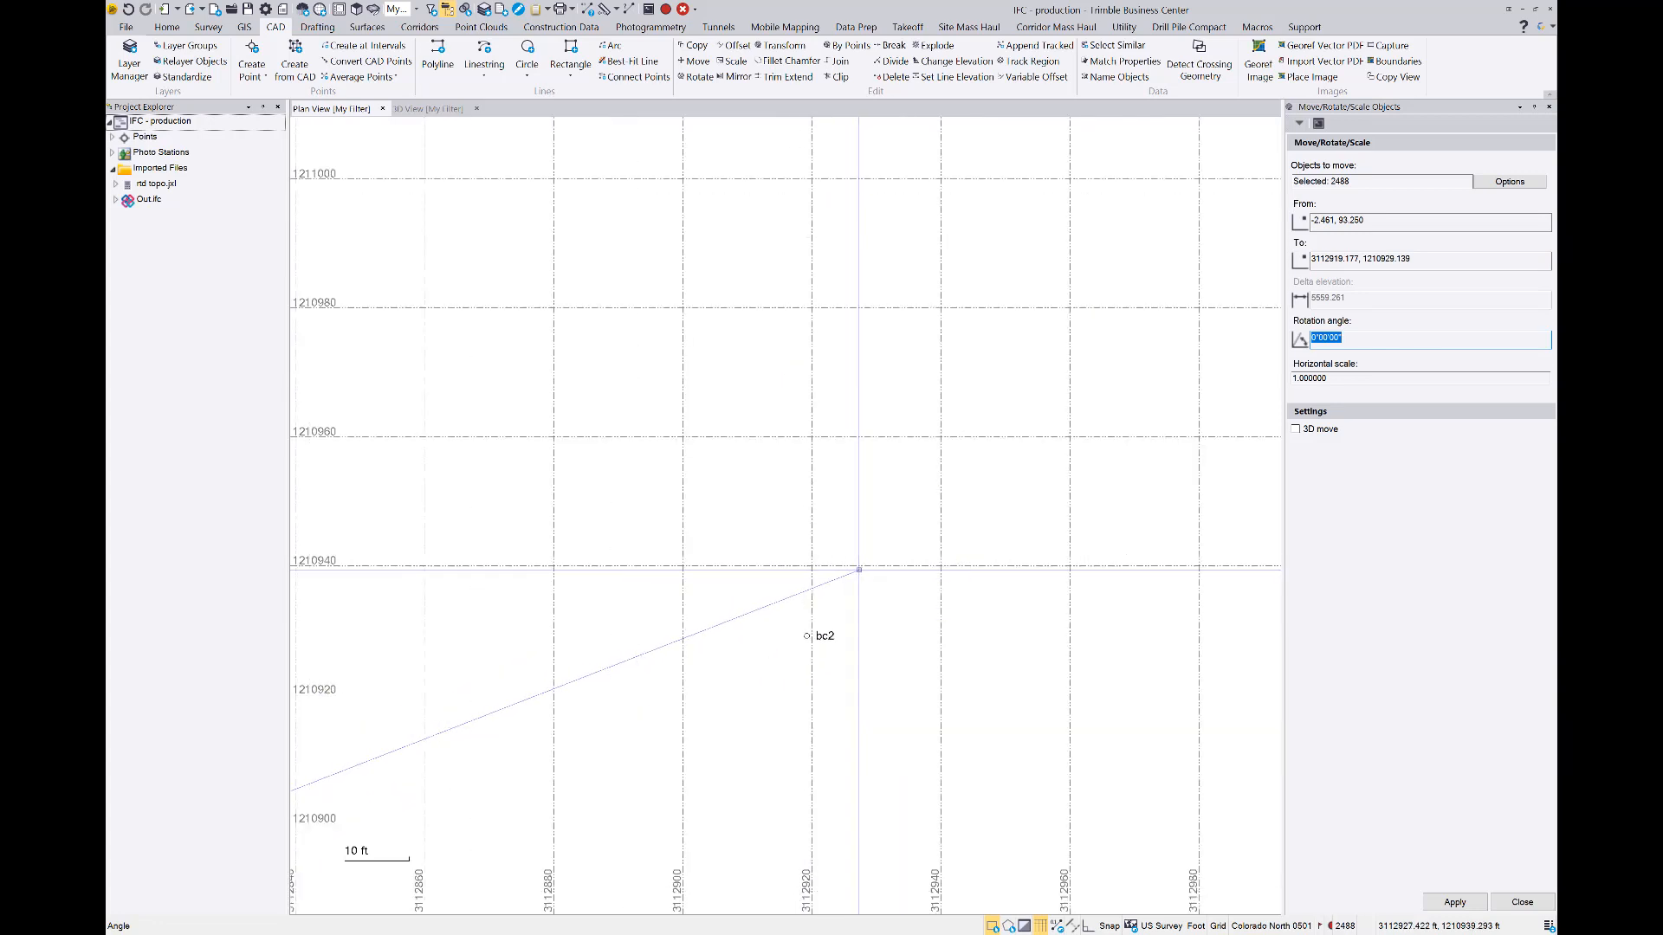
Start a Deflection Angle Snap to define the rotation angle of the building move
scroll(856, 554, down, 2)
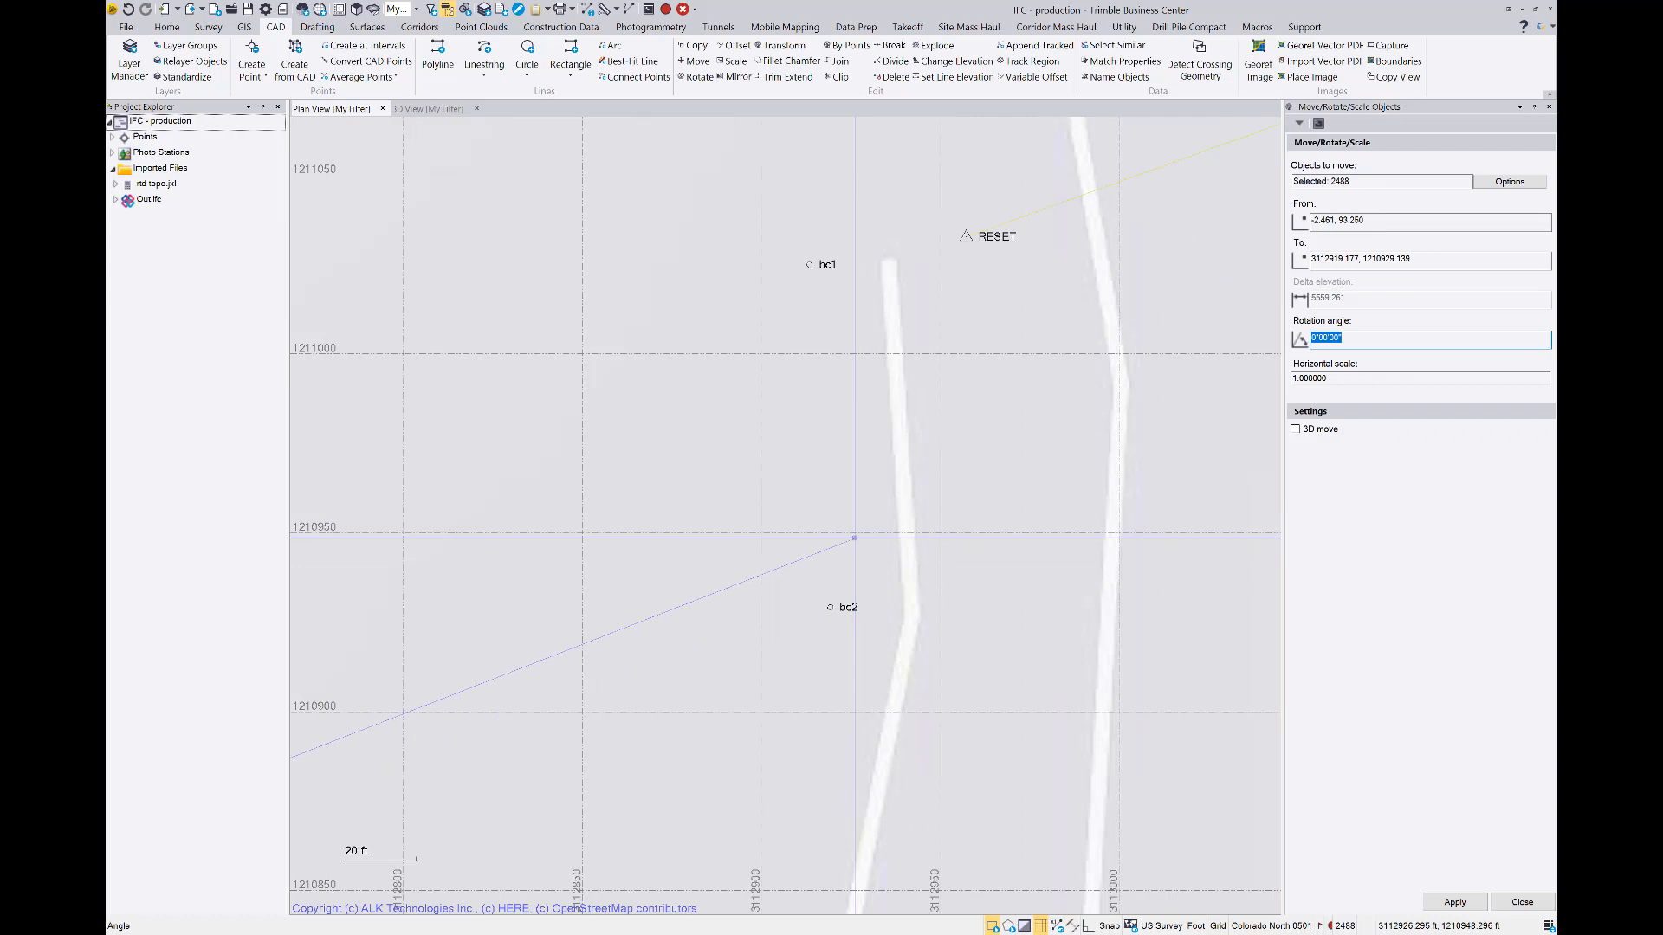
right_click(1359, 341)
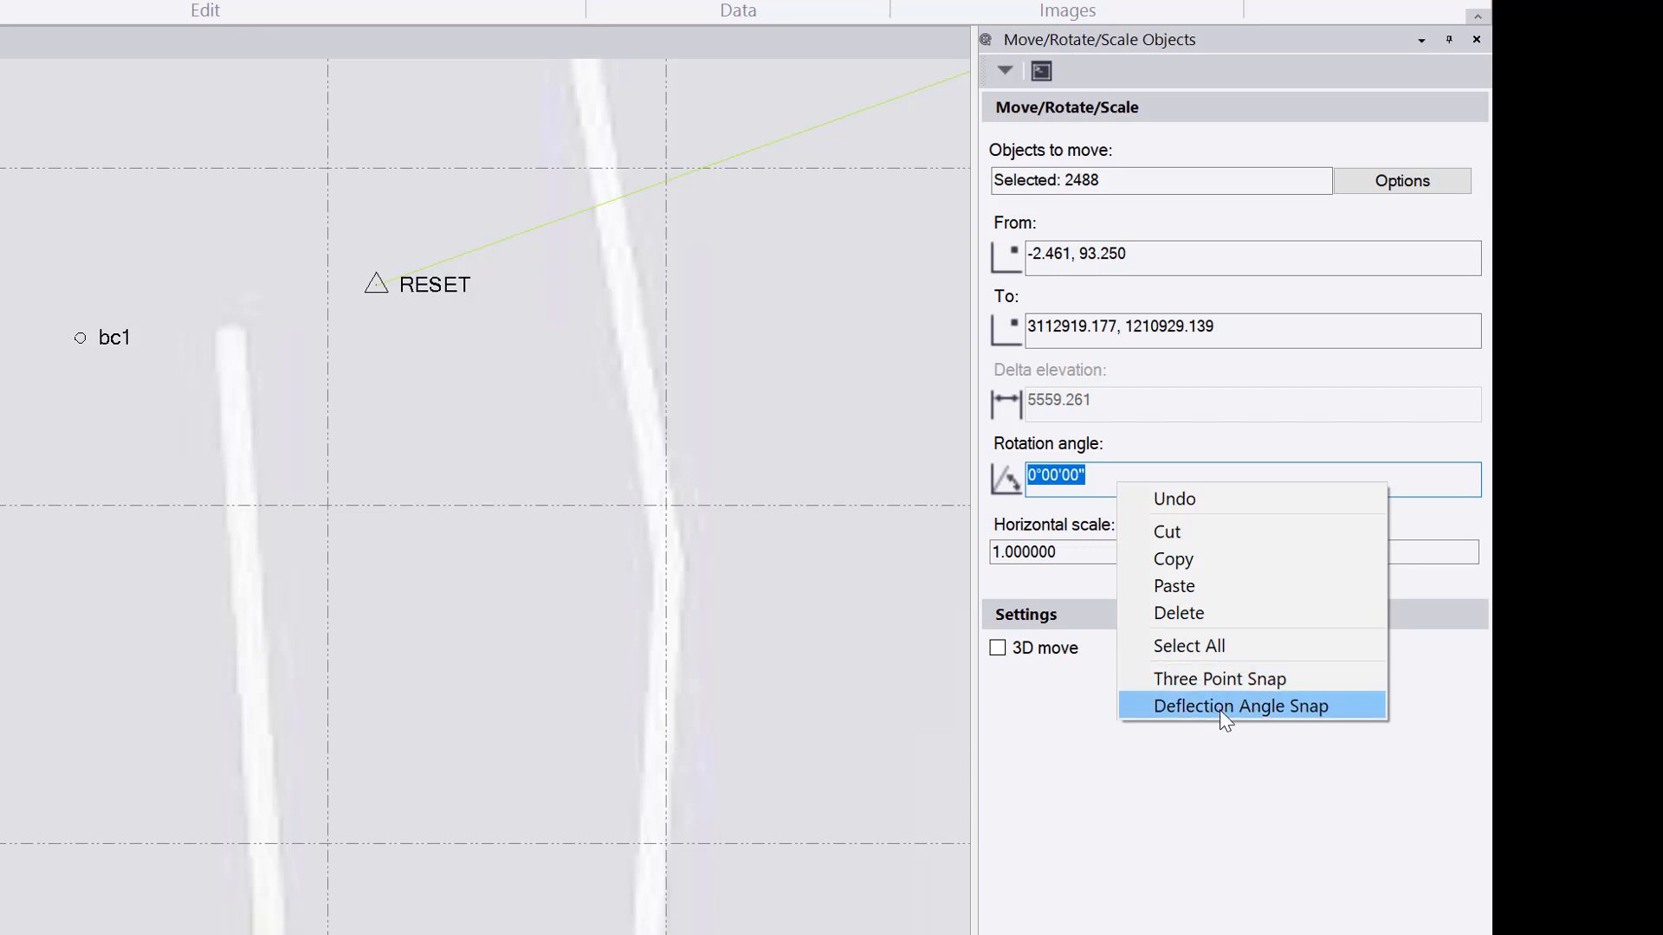
click(1171, 716)
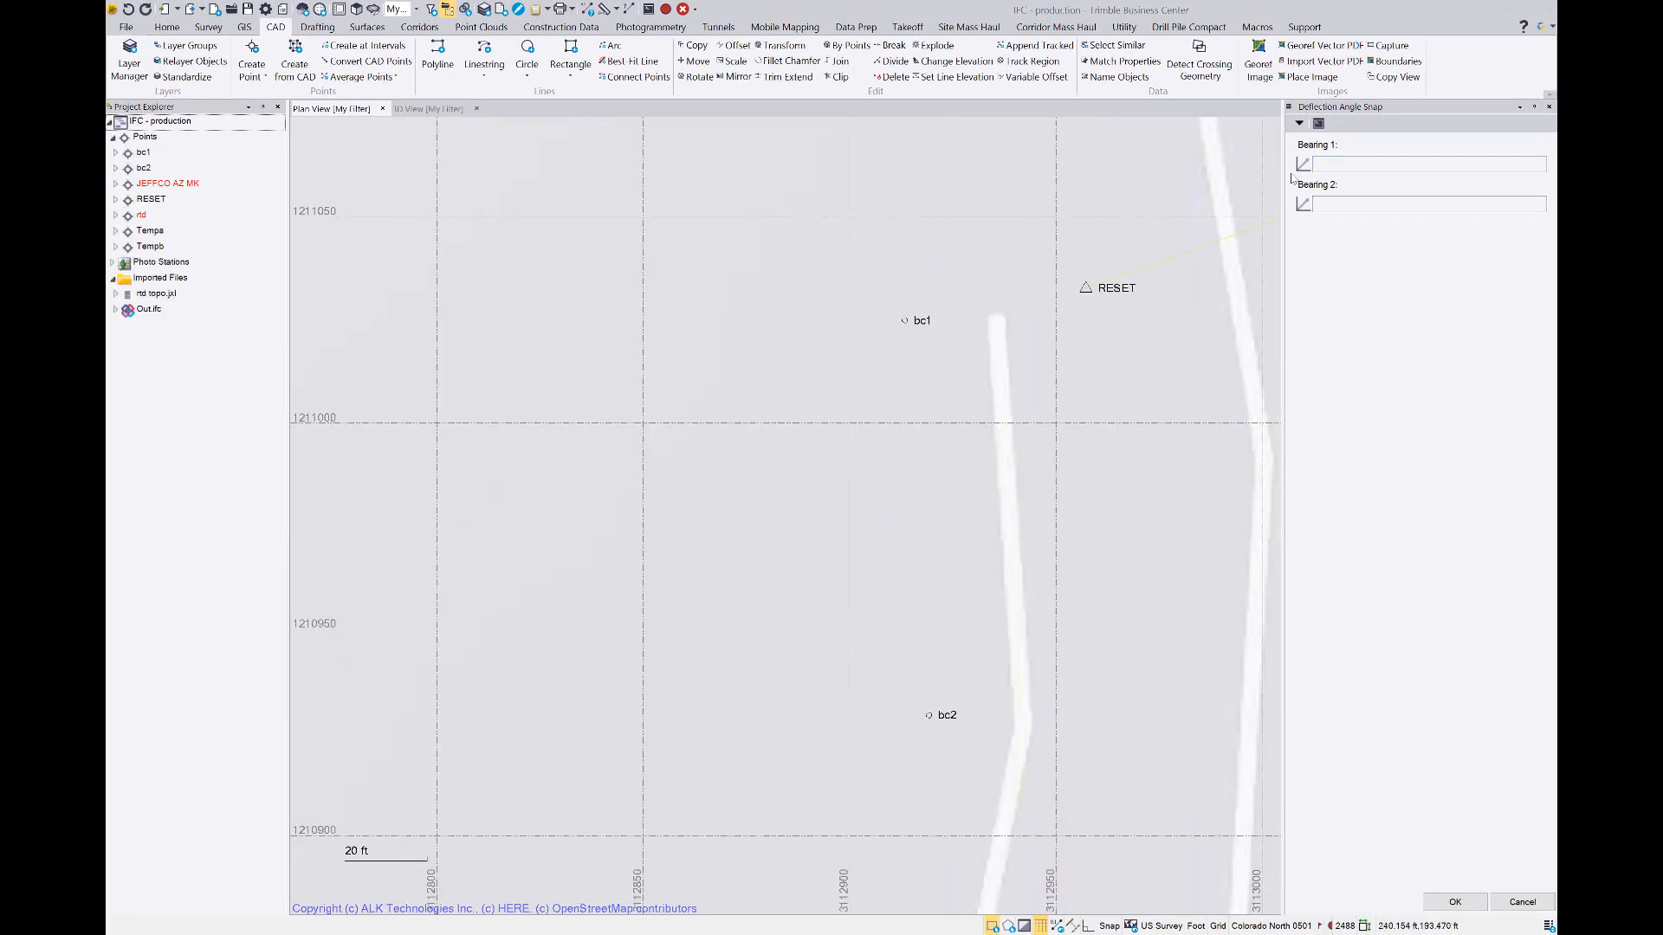
Define Bearing 1 of the deflection angle from the northwest footing's outer corner to the southwest footing's outer corner
click(1336, 167)
middle_click(928, 395)
middle_click(928, 395)
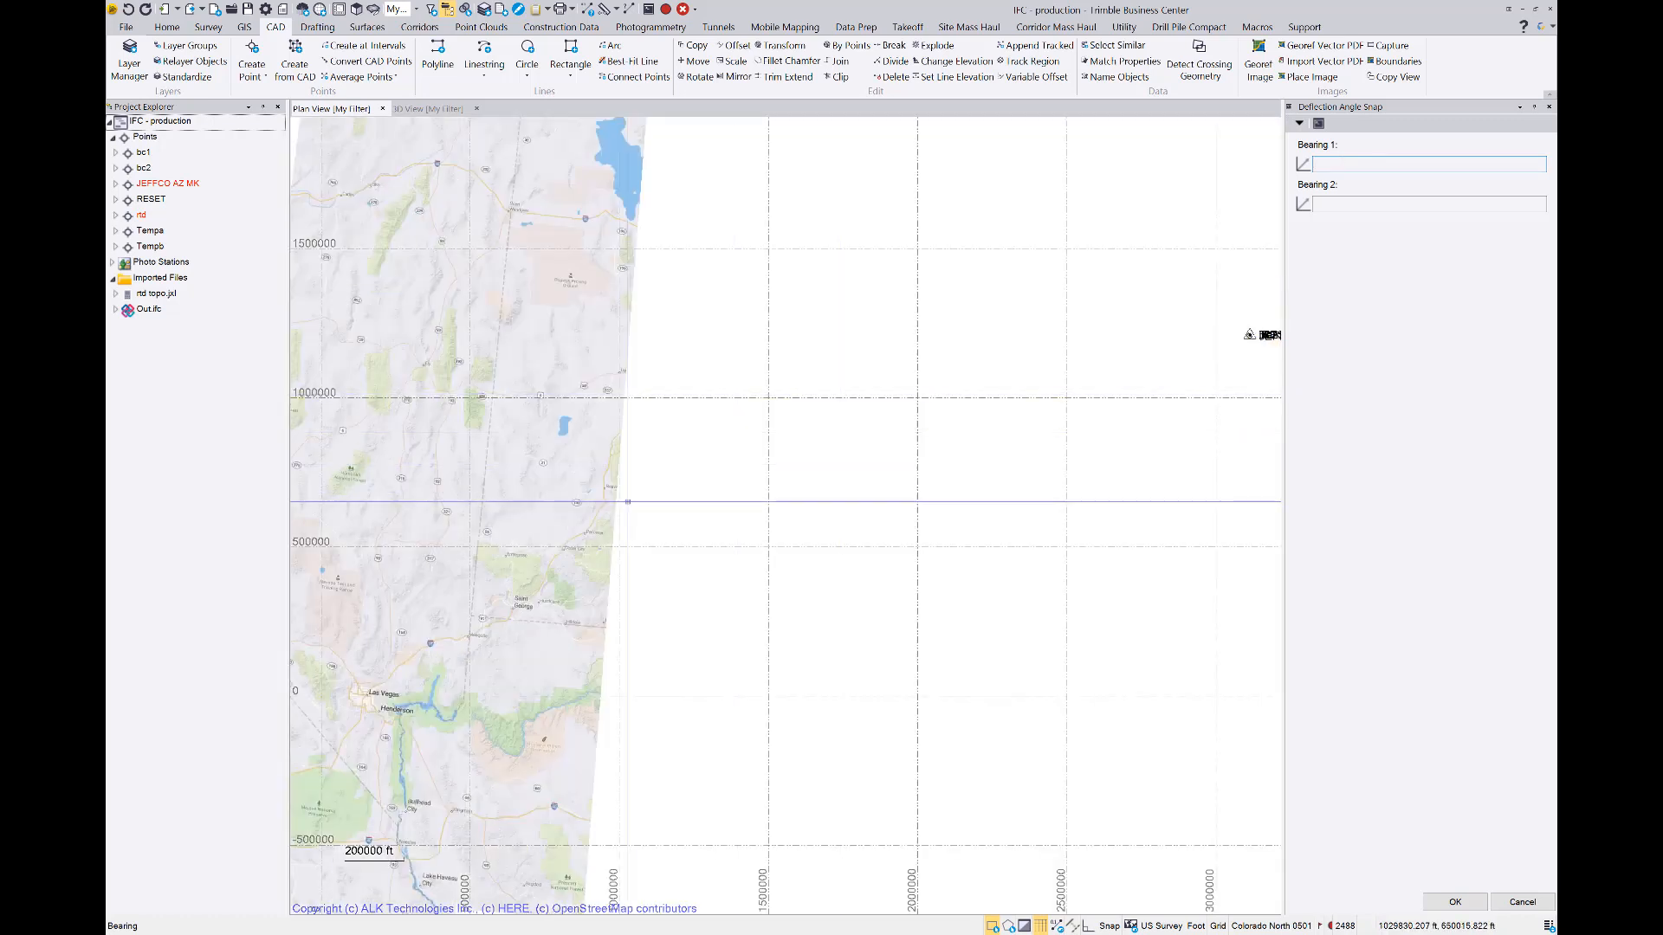
middle_drag(321, 697, 637, 585)
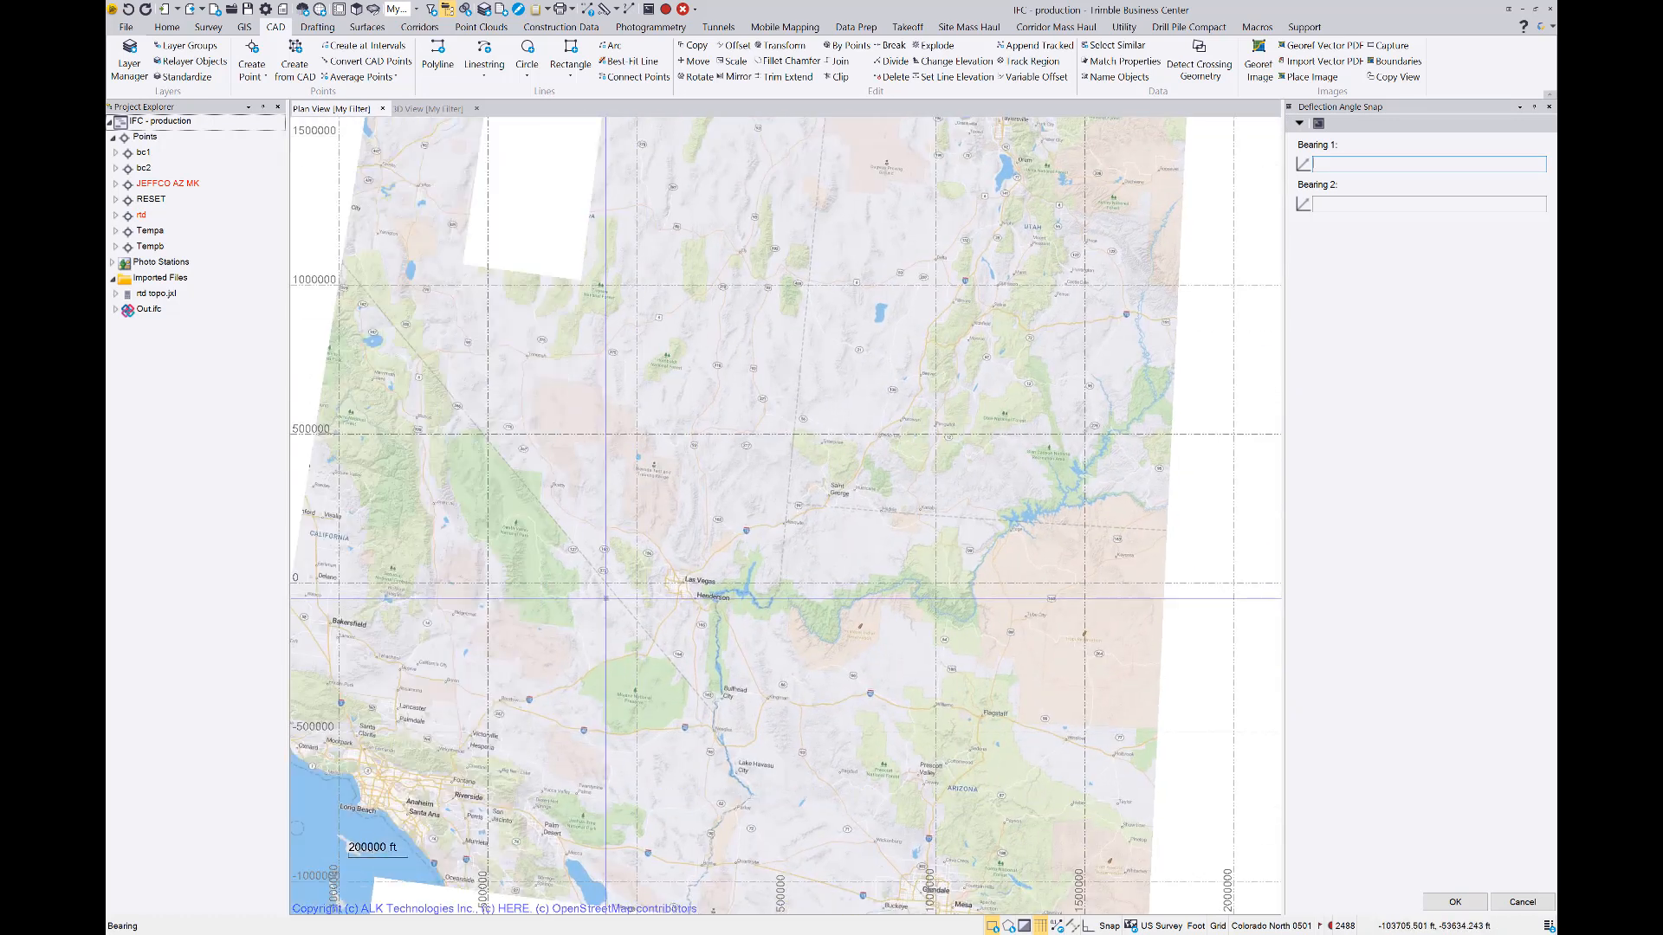
scroll(606, 597, up, 10)
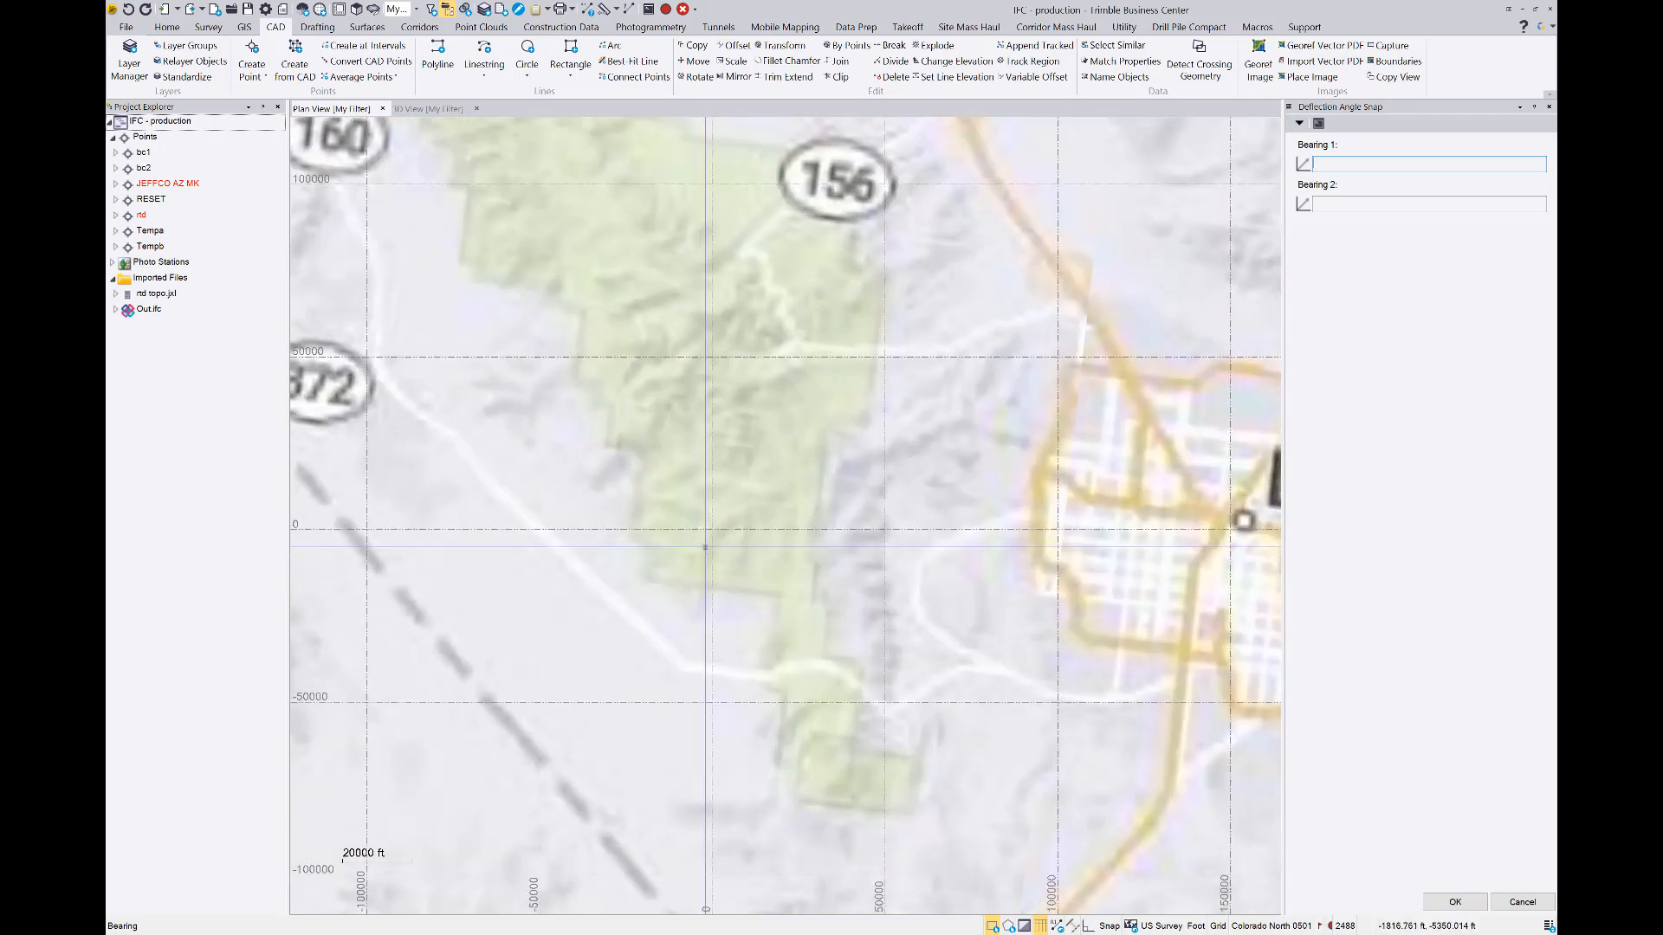
scroll(705, 512, up, 15)
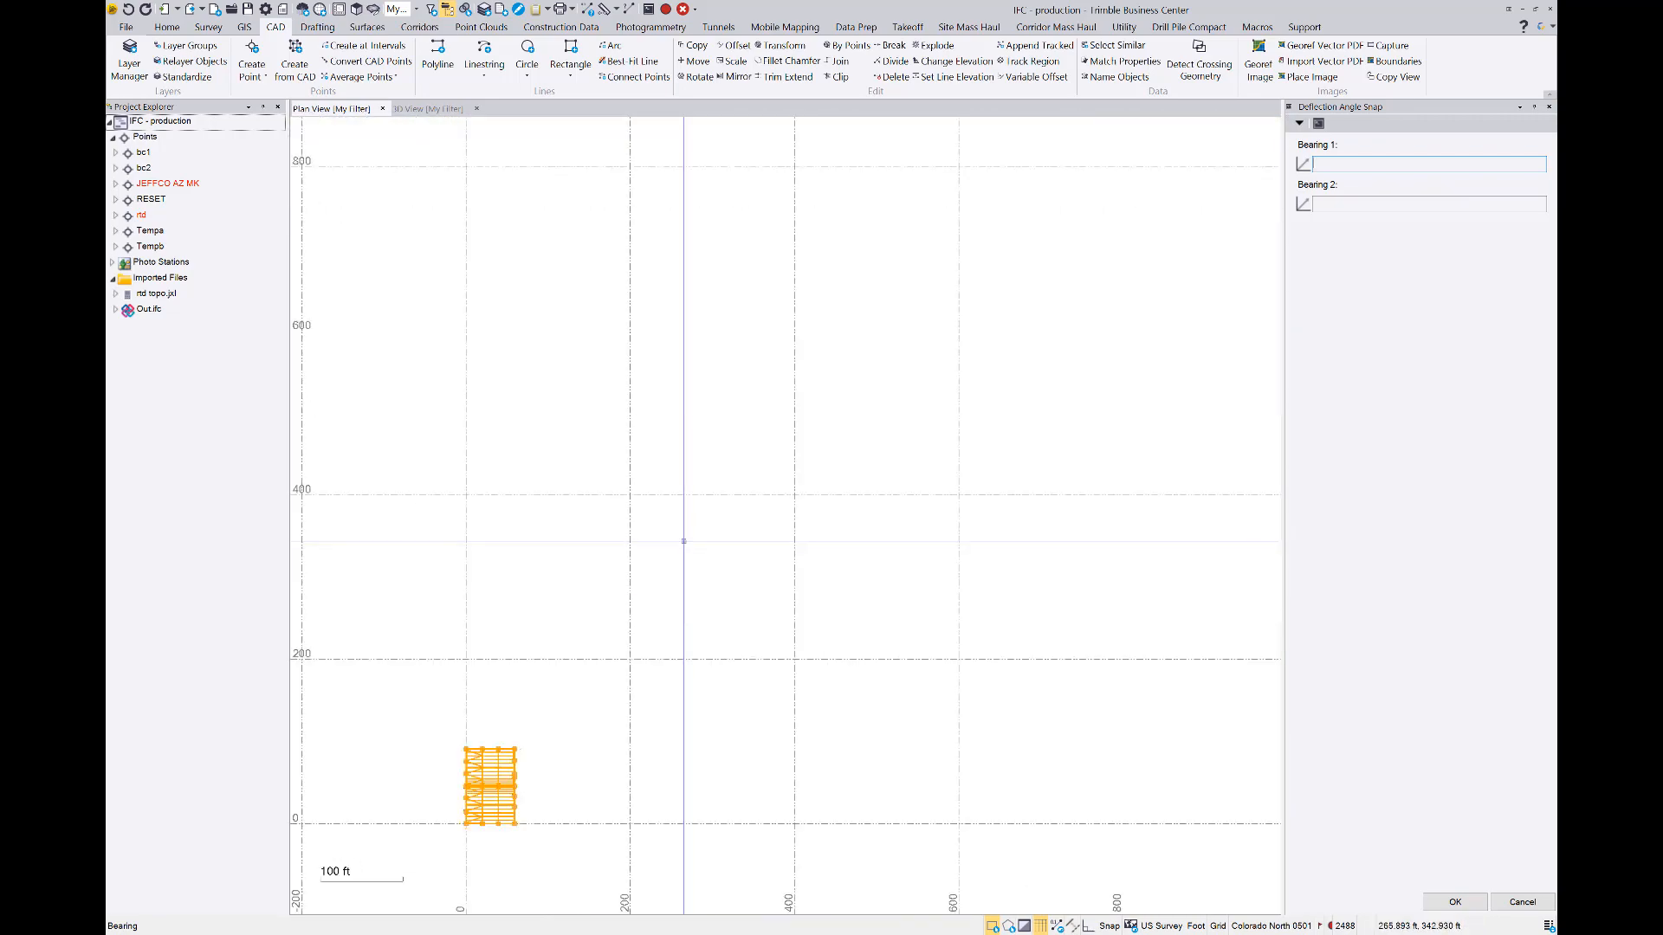
middle_drag(697, 564, 728, 281)
scroll(667, 512, up, 8)
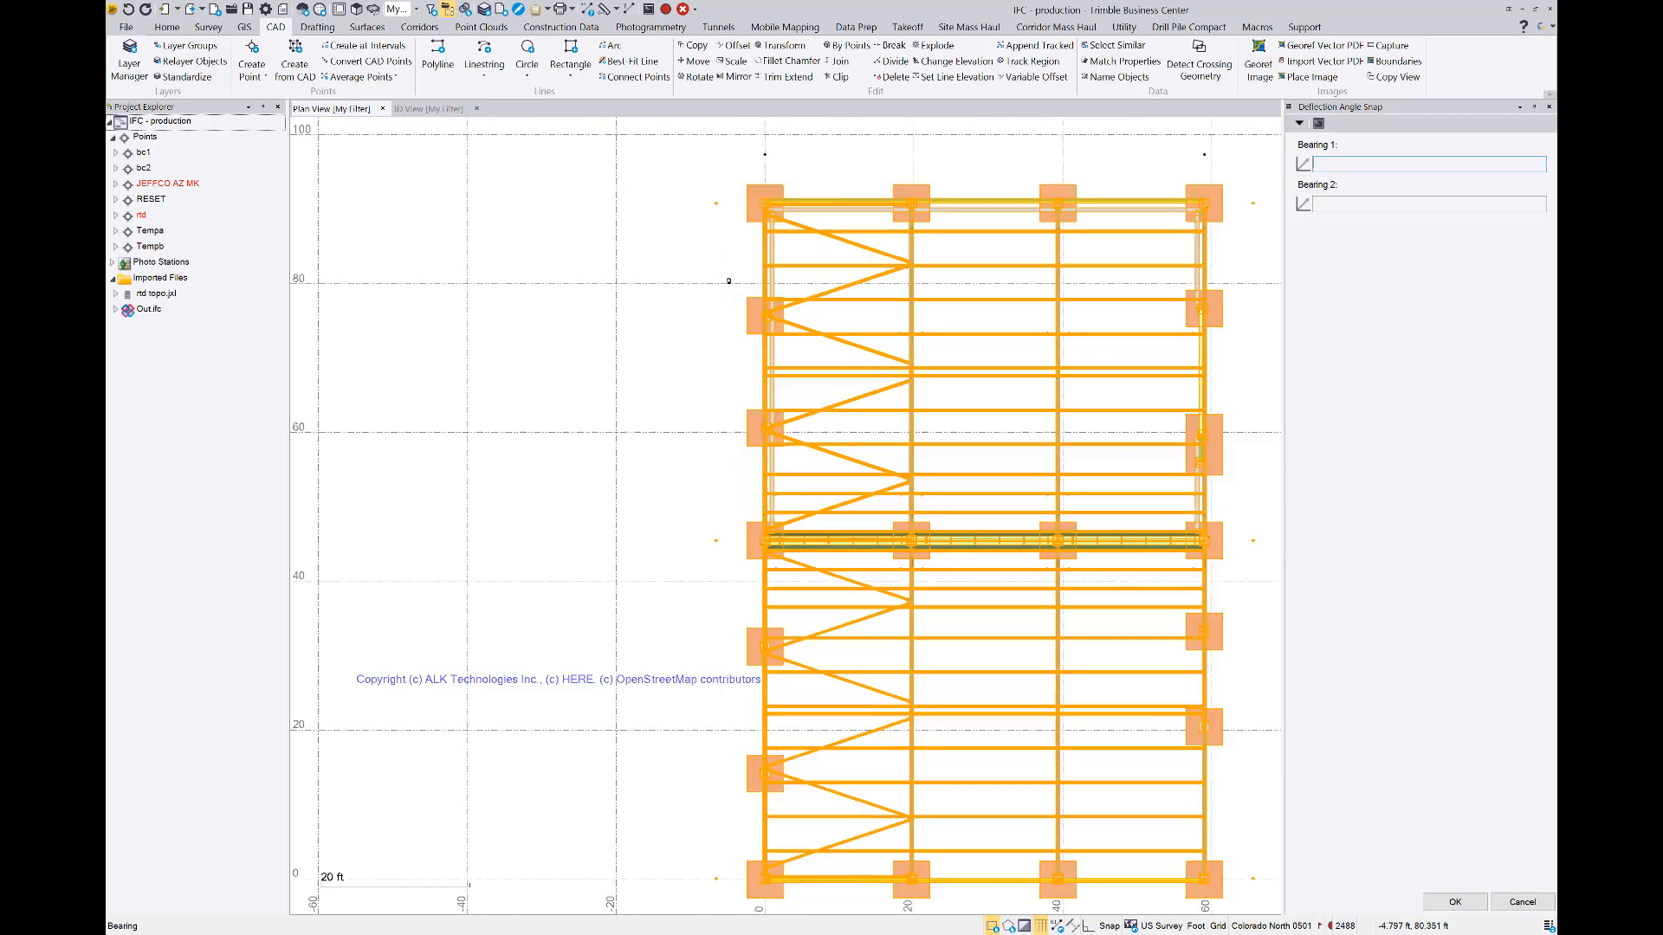
click(746, 185)
middle_drag(680, 846, 699, 621)
scroll(698, 622, up, 1)
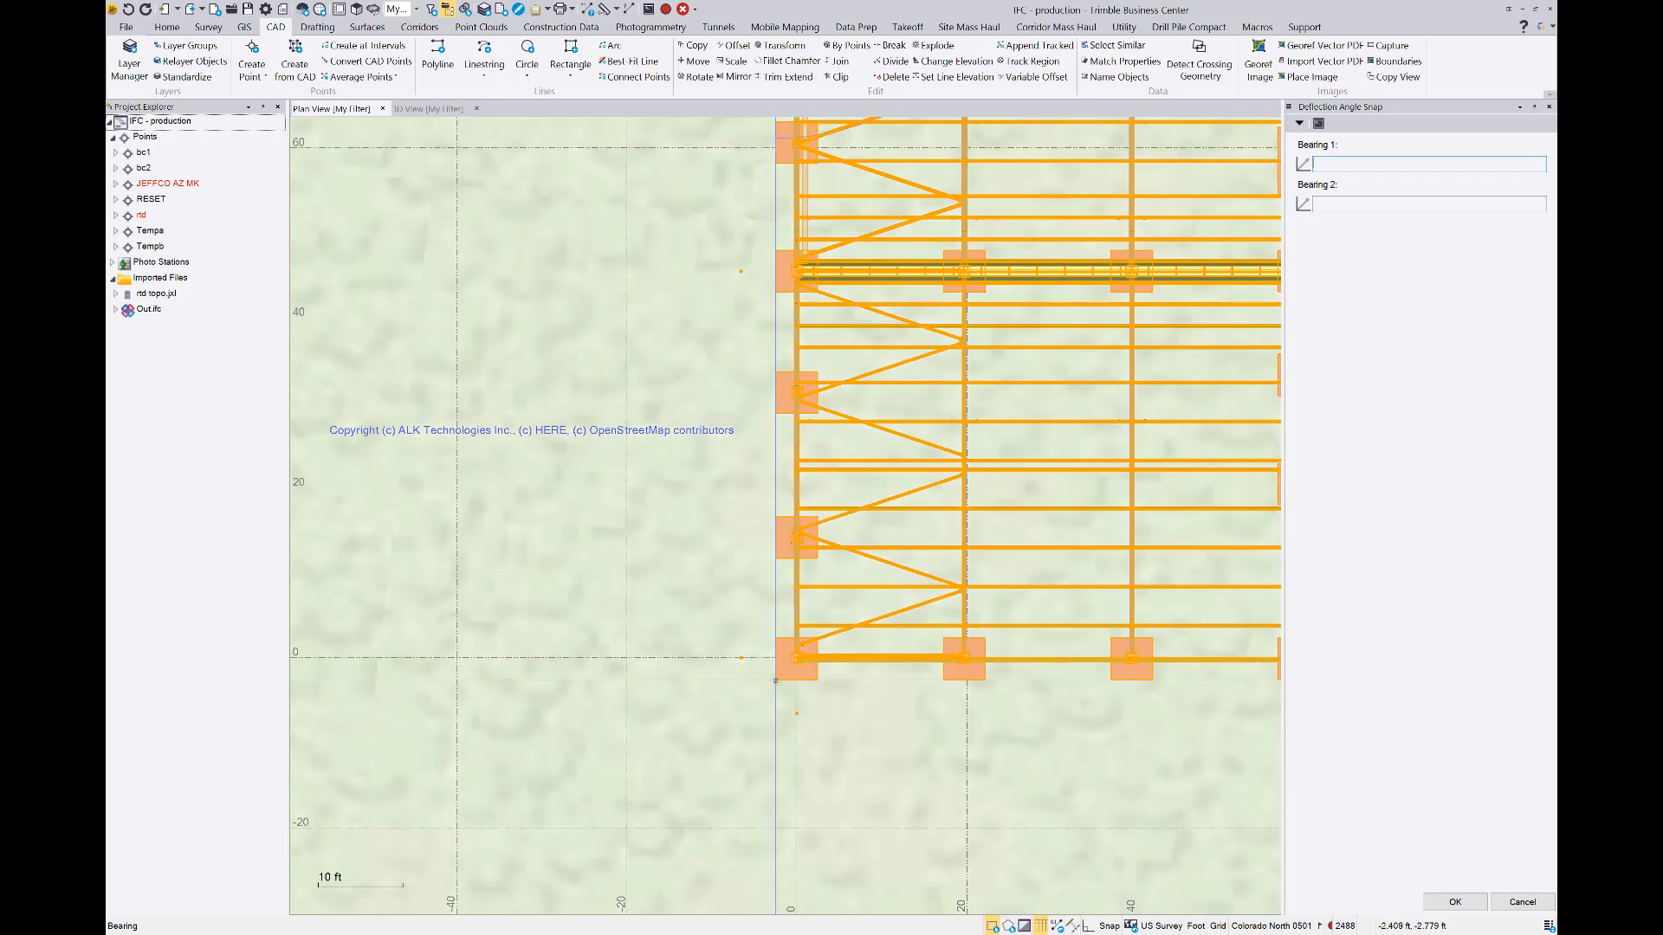
click(775, 681)
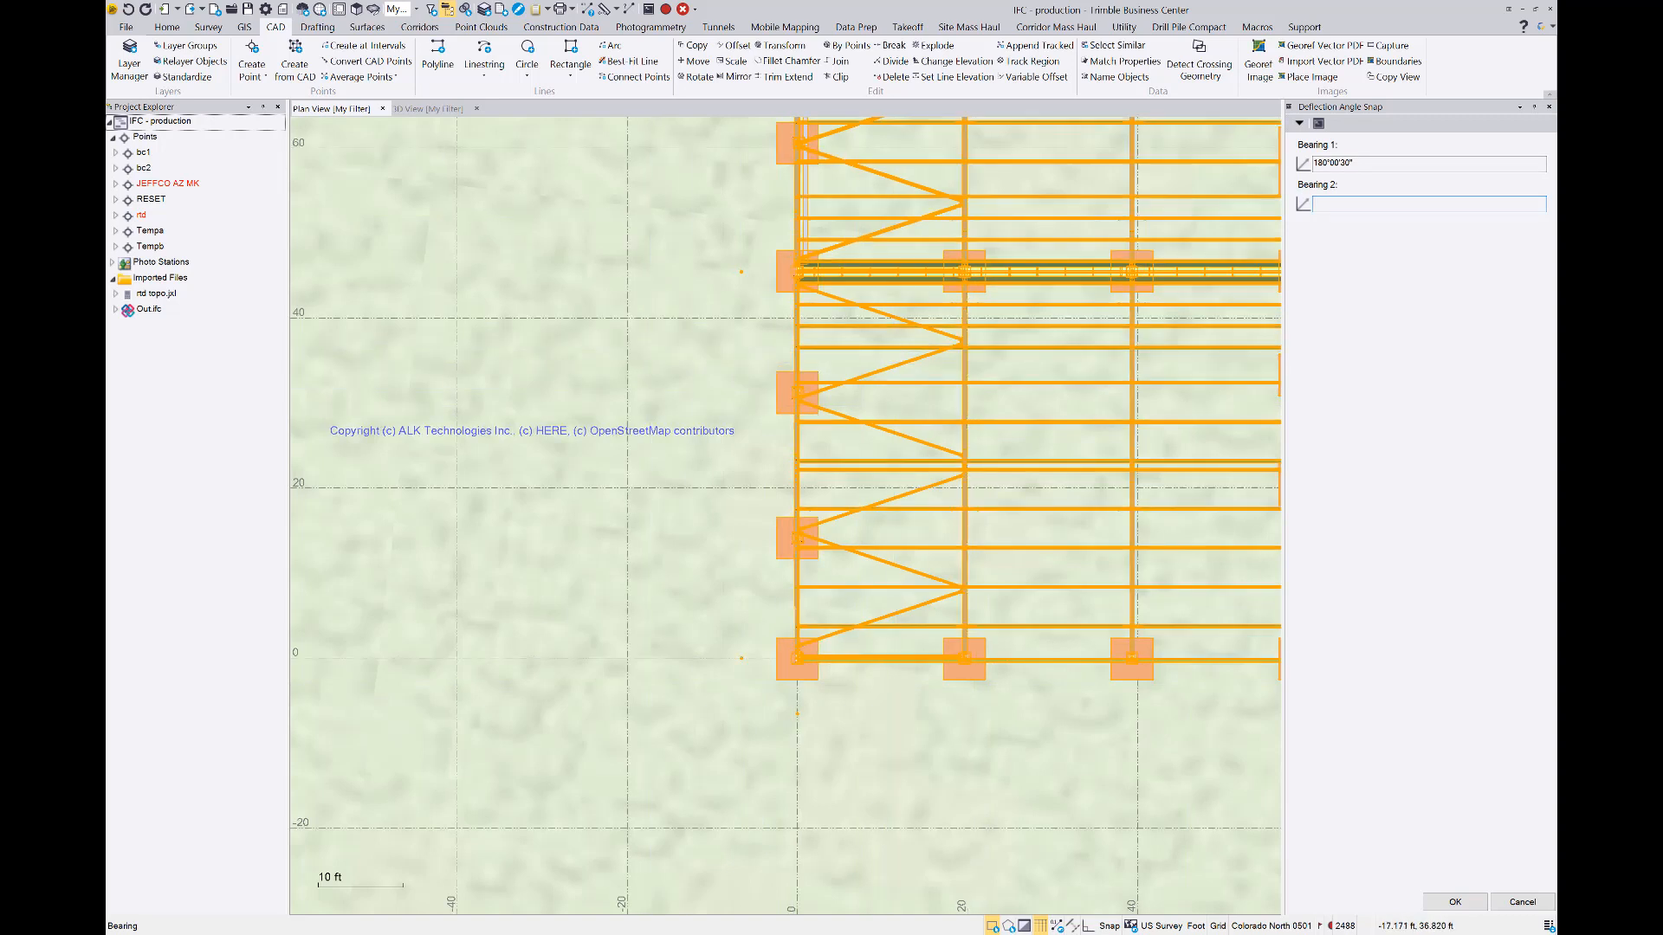
Define Bearing 2 of the deflection angle from surveyed point bc2 to surveyed point bc1
middle_click(717, 352)
middle_click(717, 352)
scroll(924, 388, up, 10)
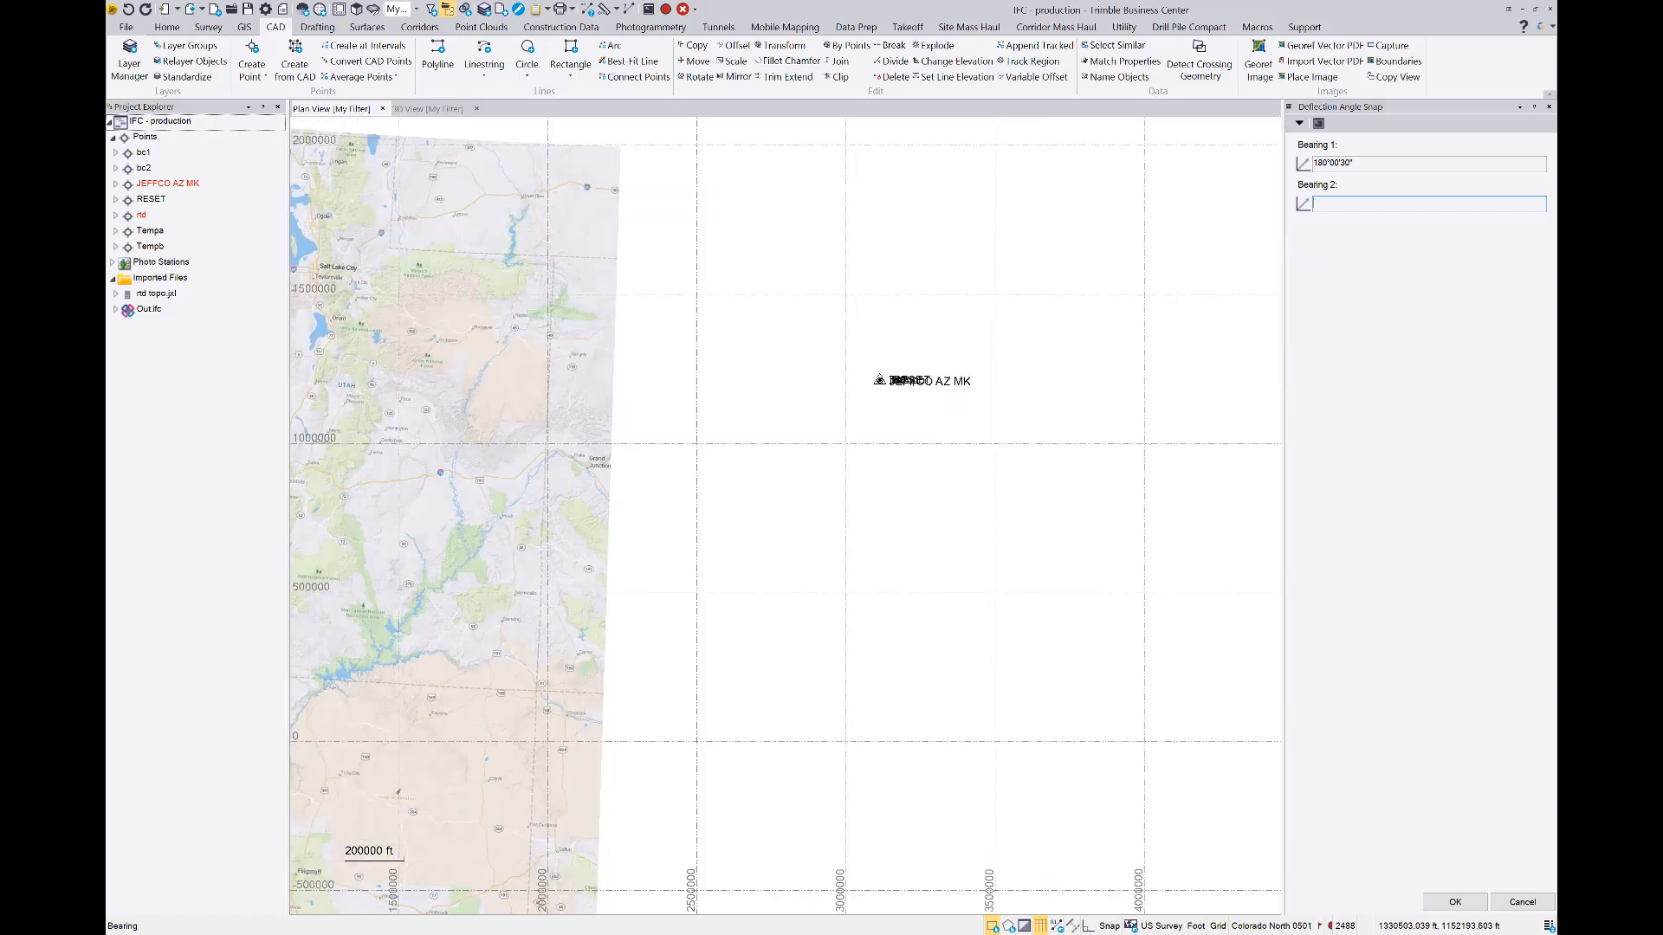
scroll(1031, 322, up, 6)
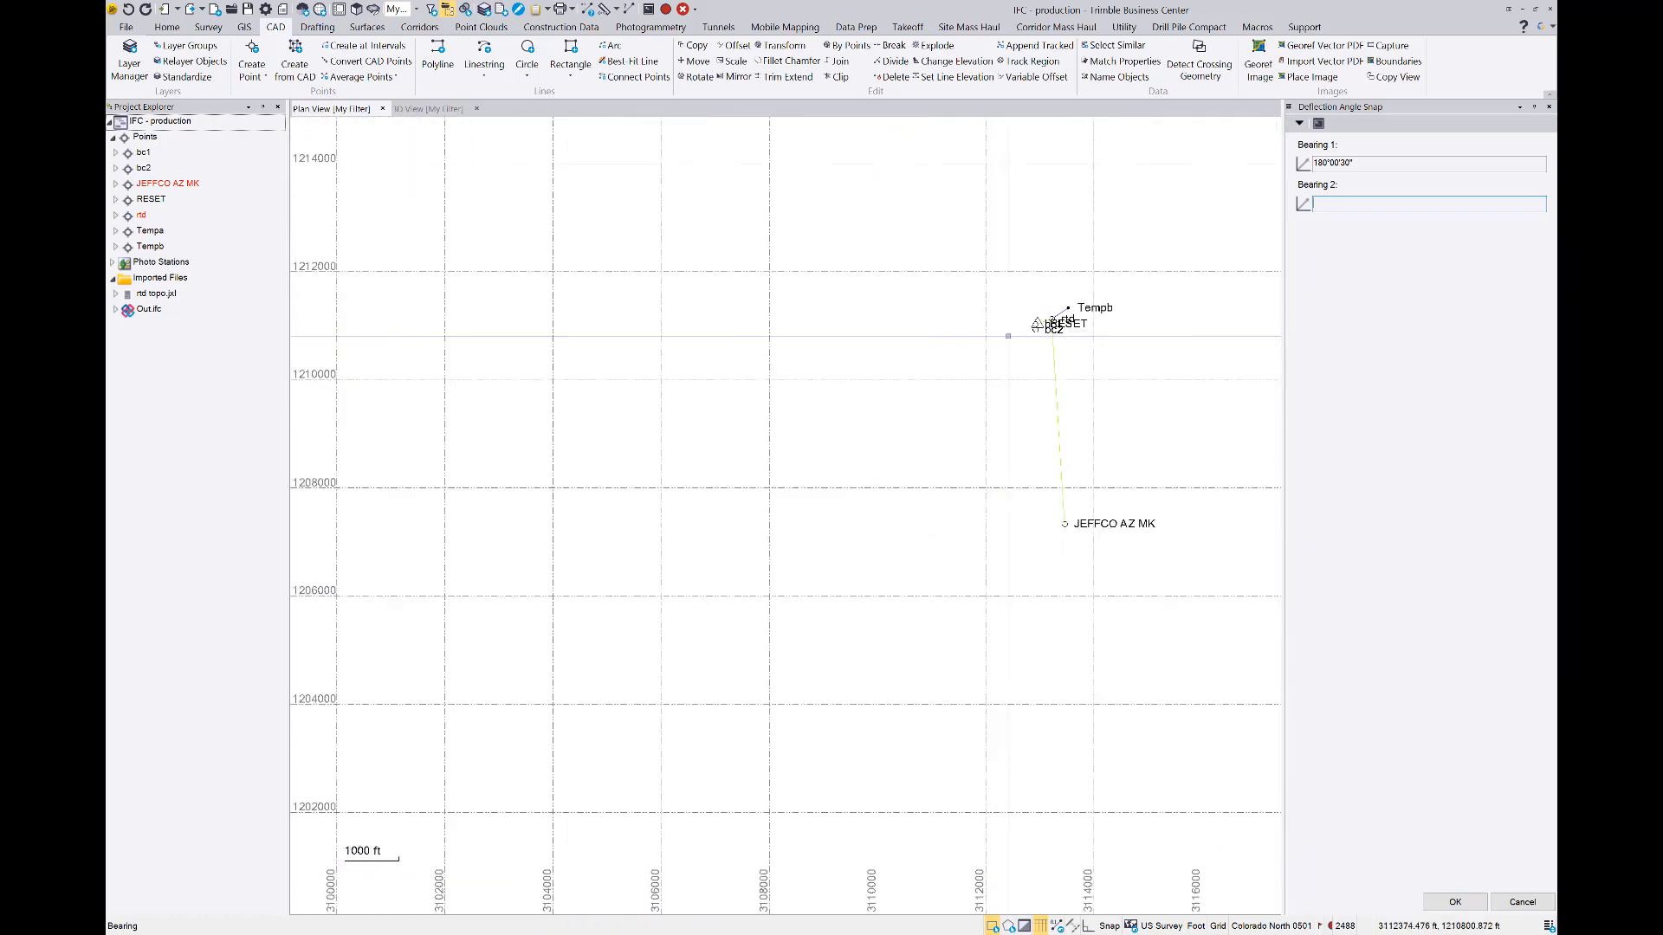
scroll(1000, 325, up, 8)
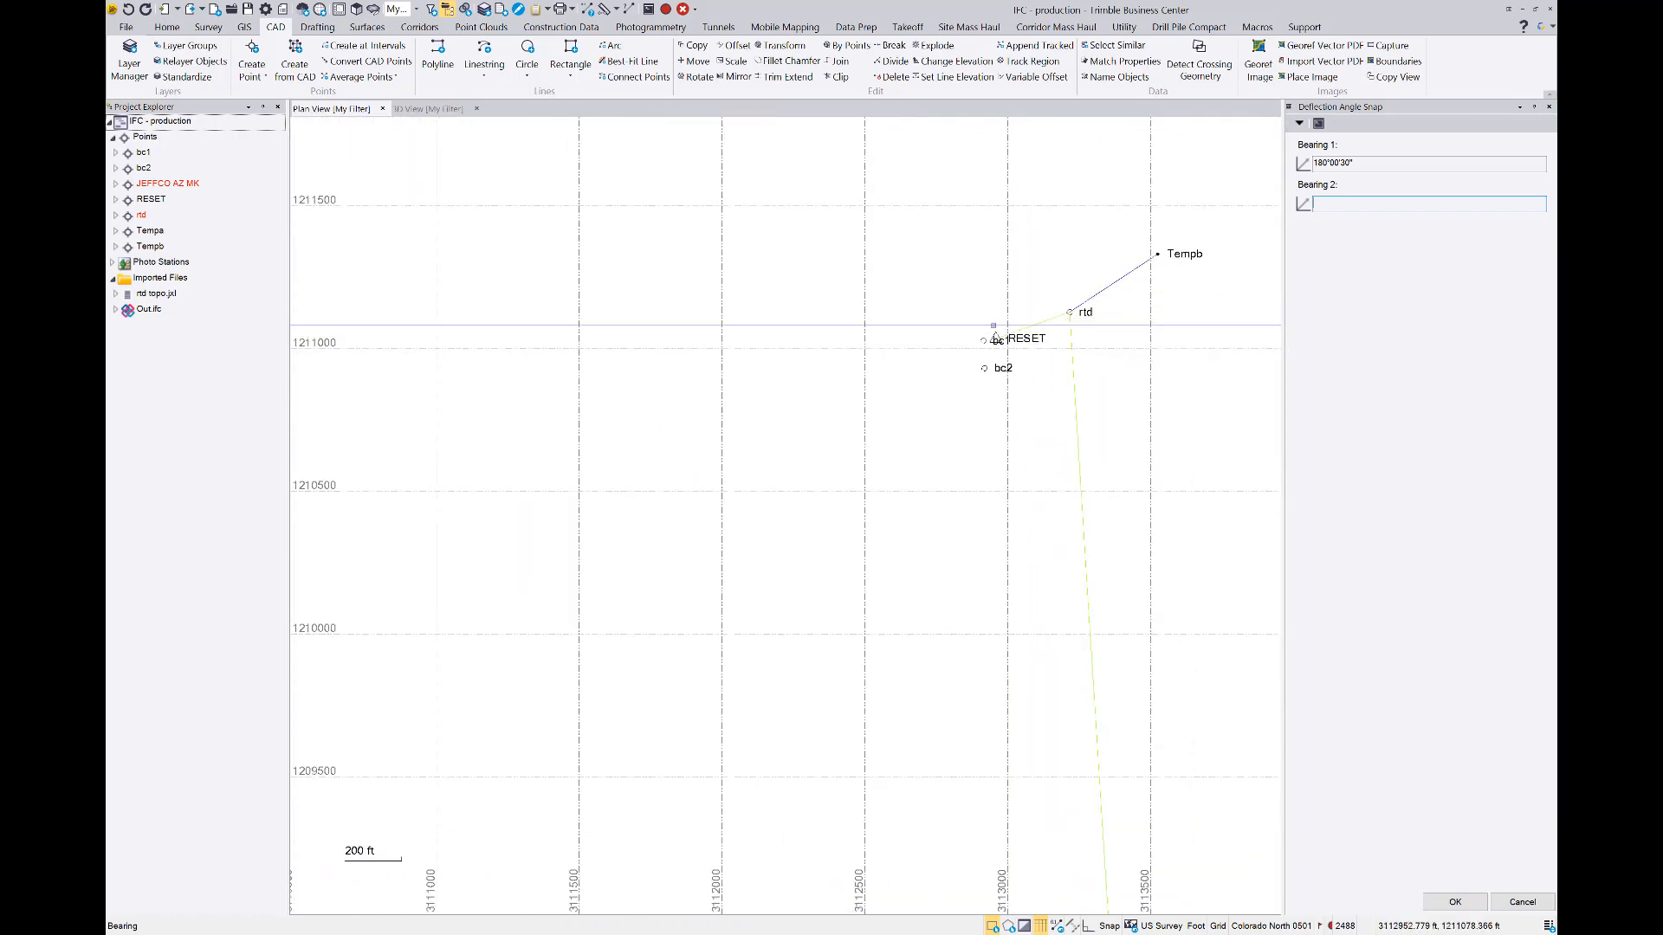
scroll(1016, 439, up, 2)
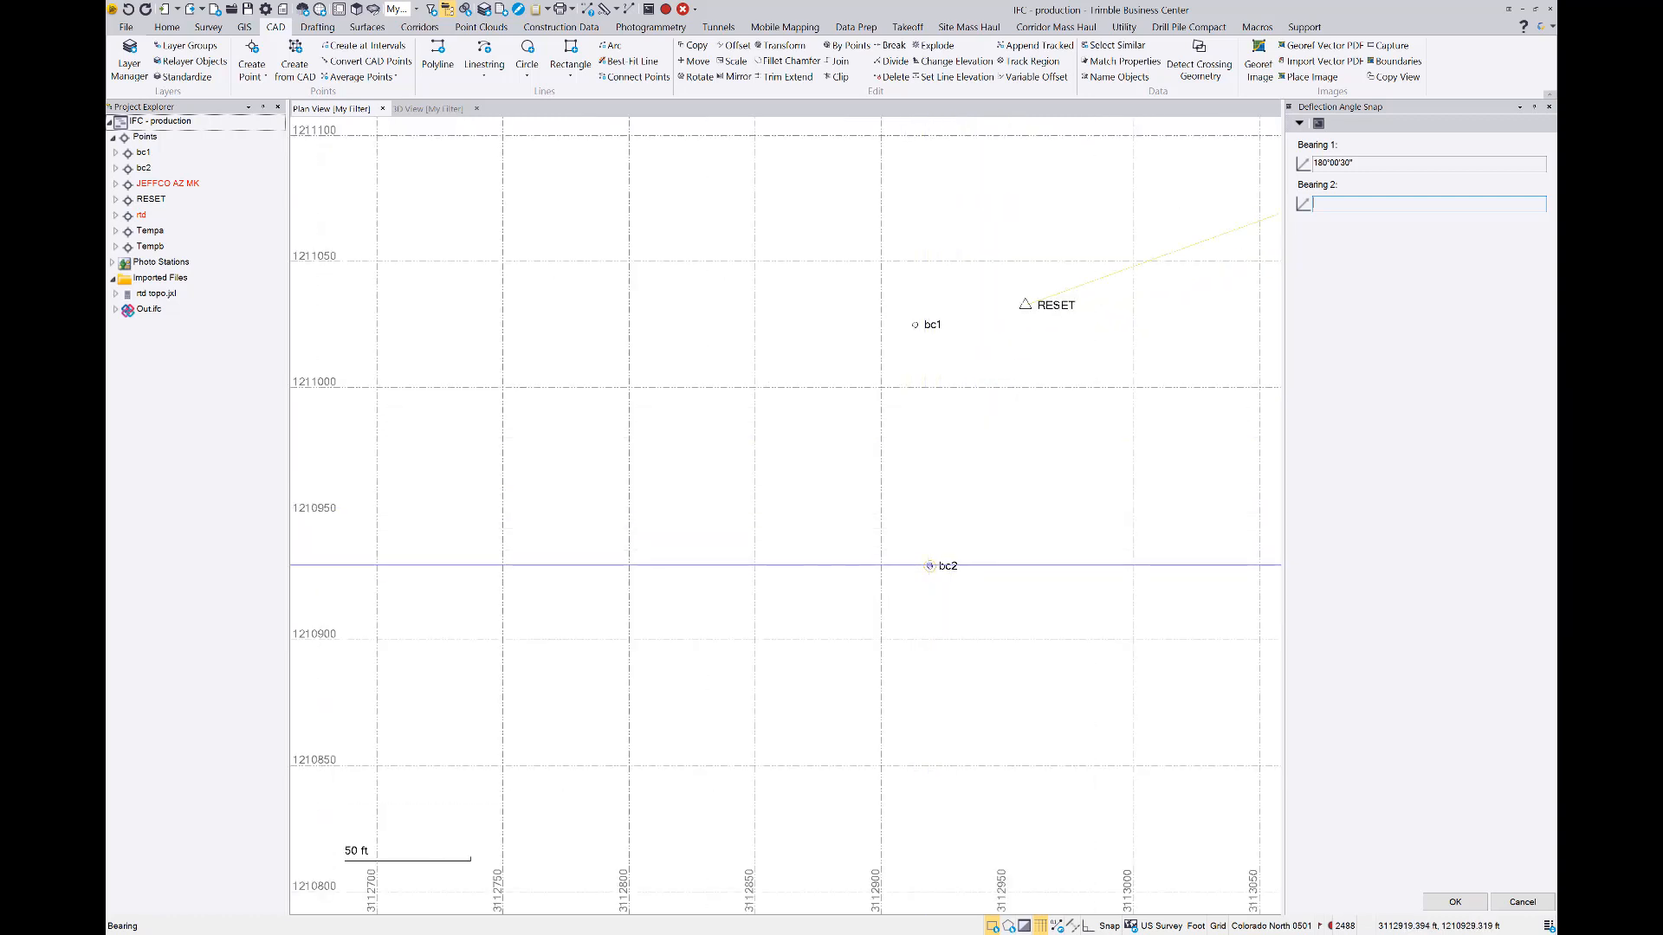
right_click(1325, 203)
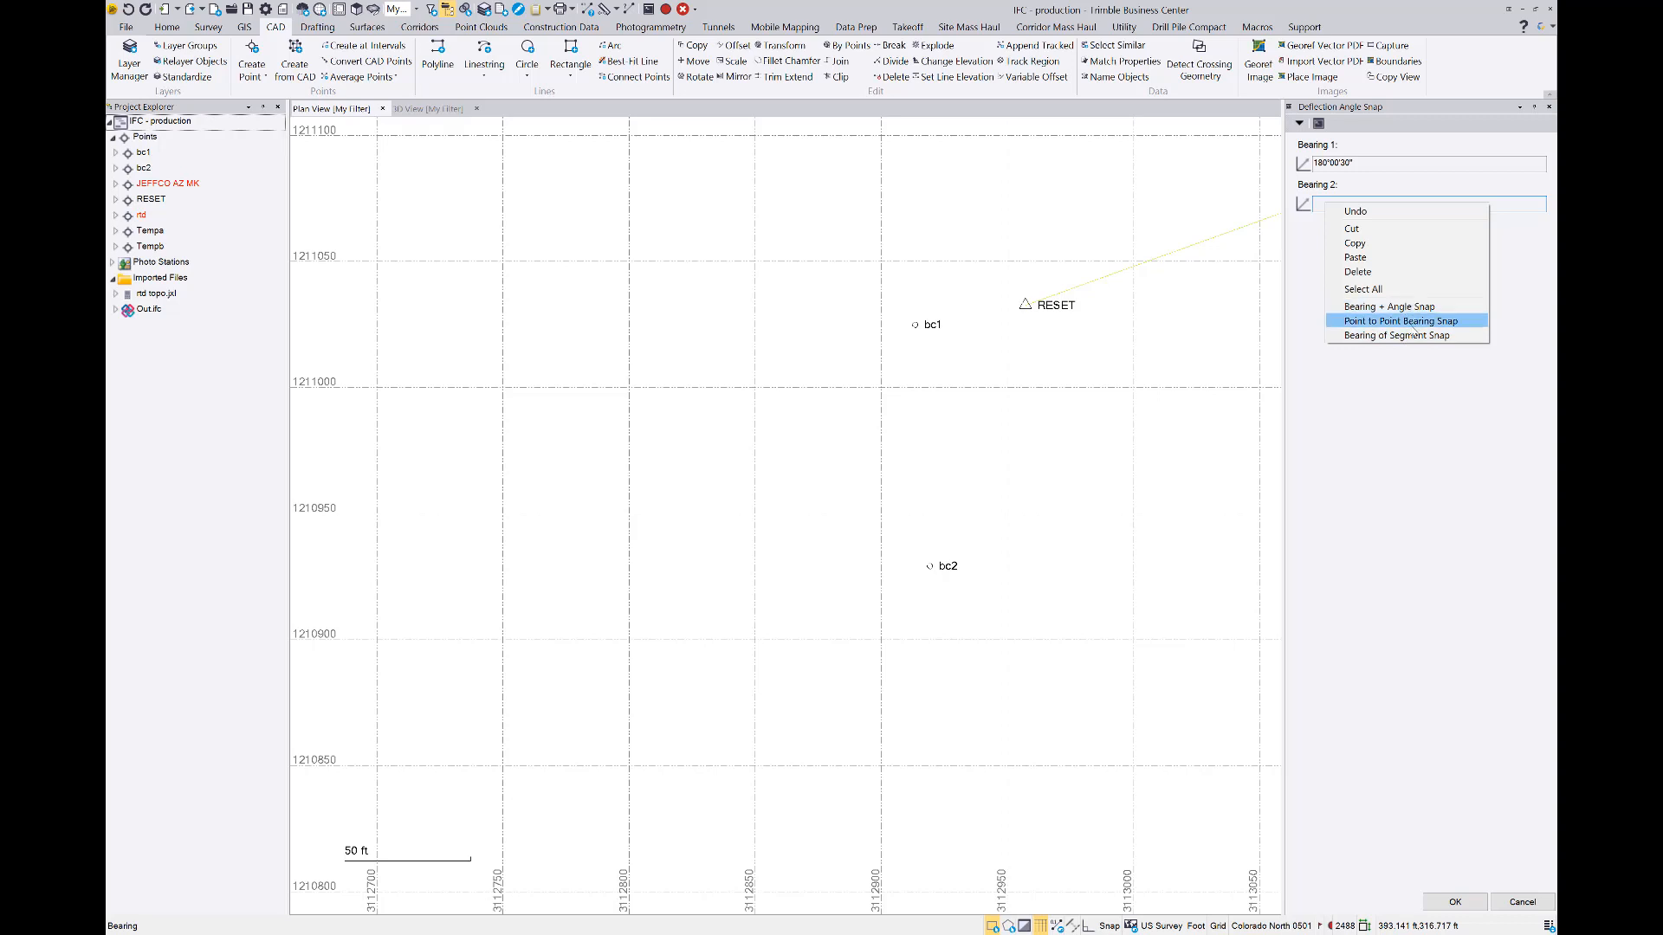
click(1315, 206)
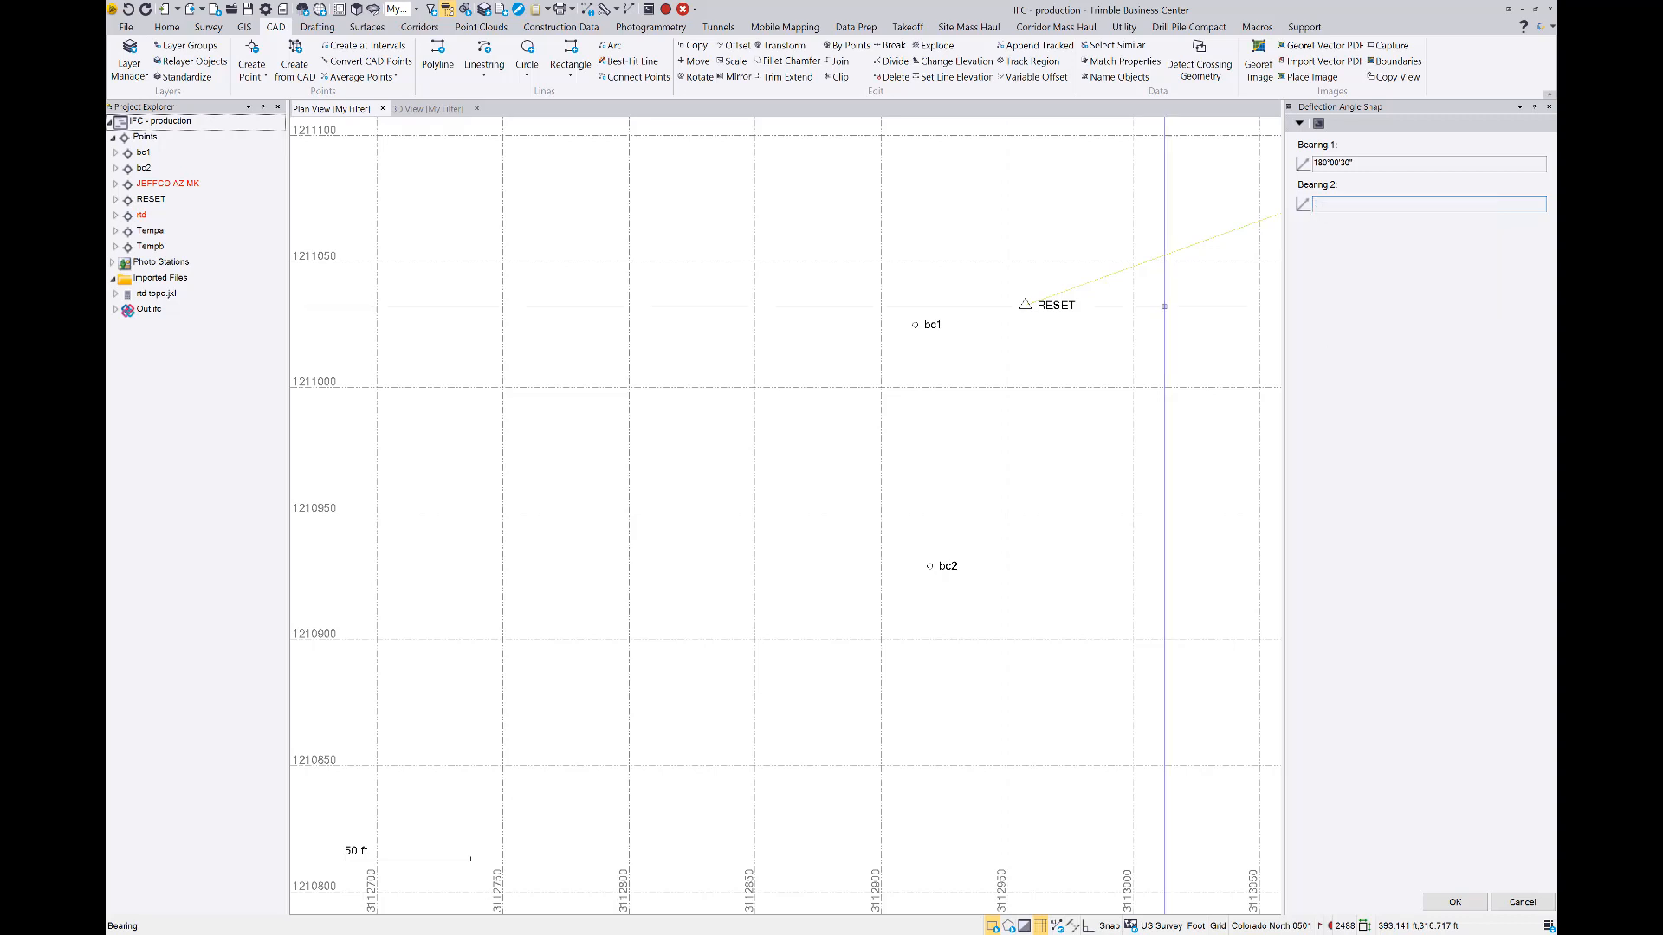
click(929, 565)
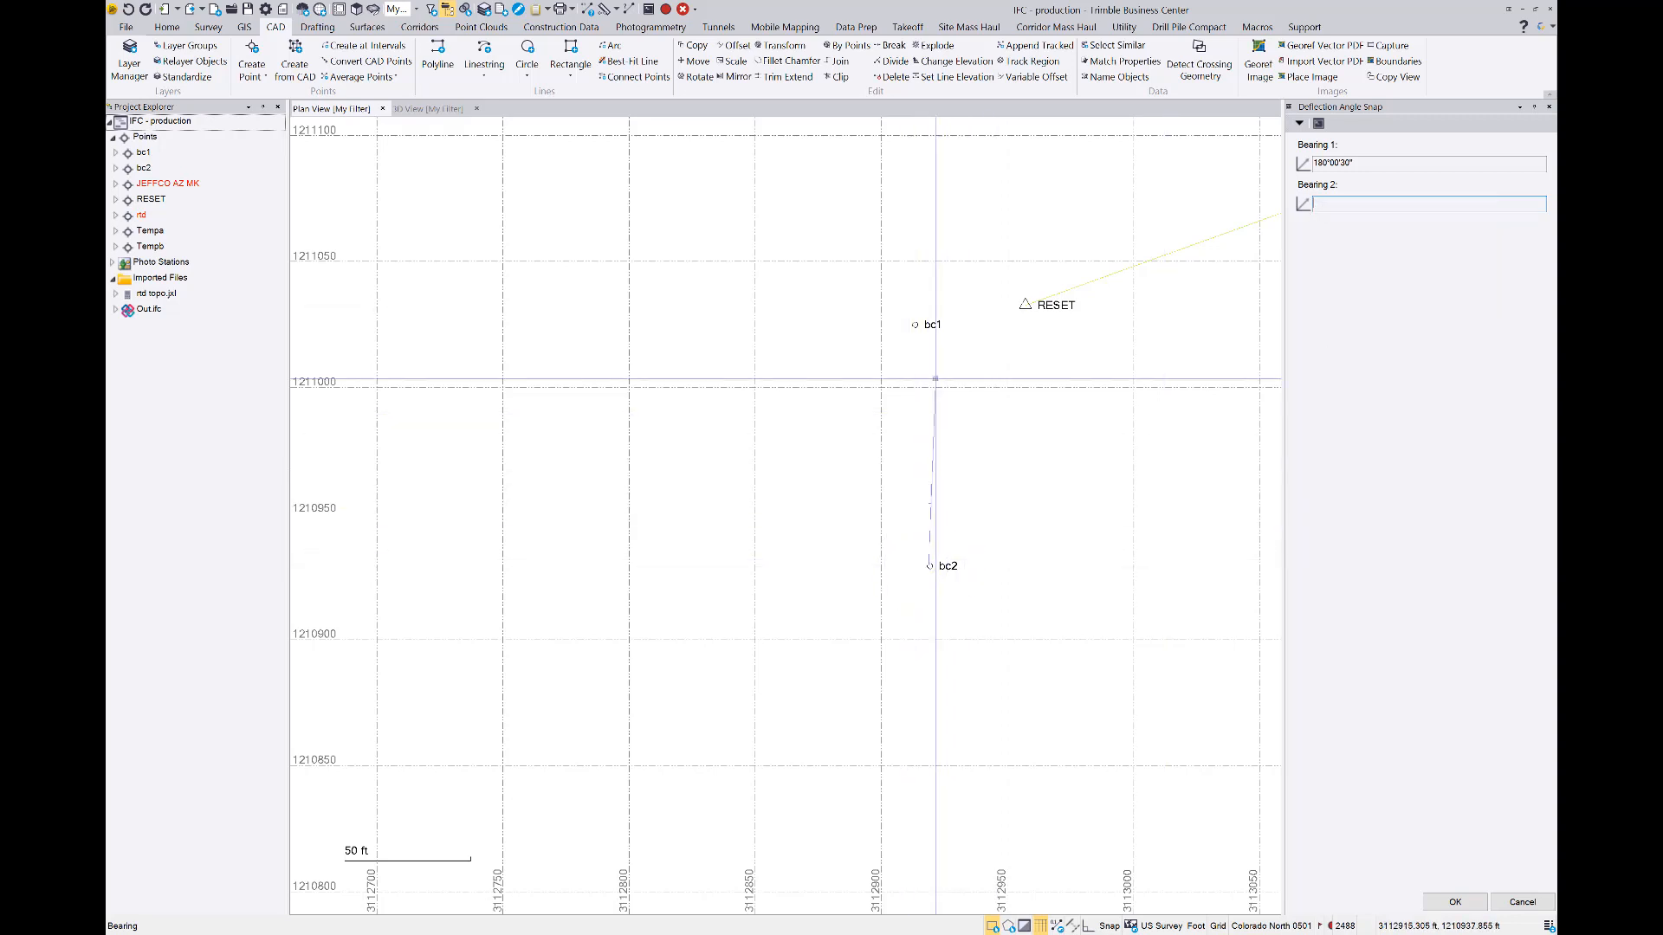
click(915, 325)
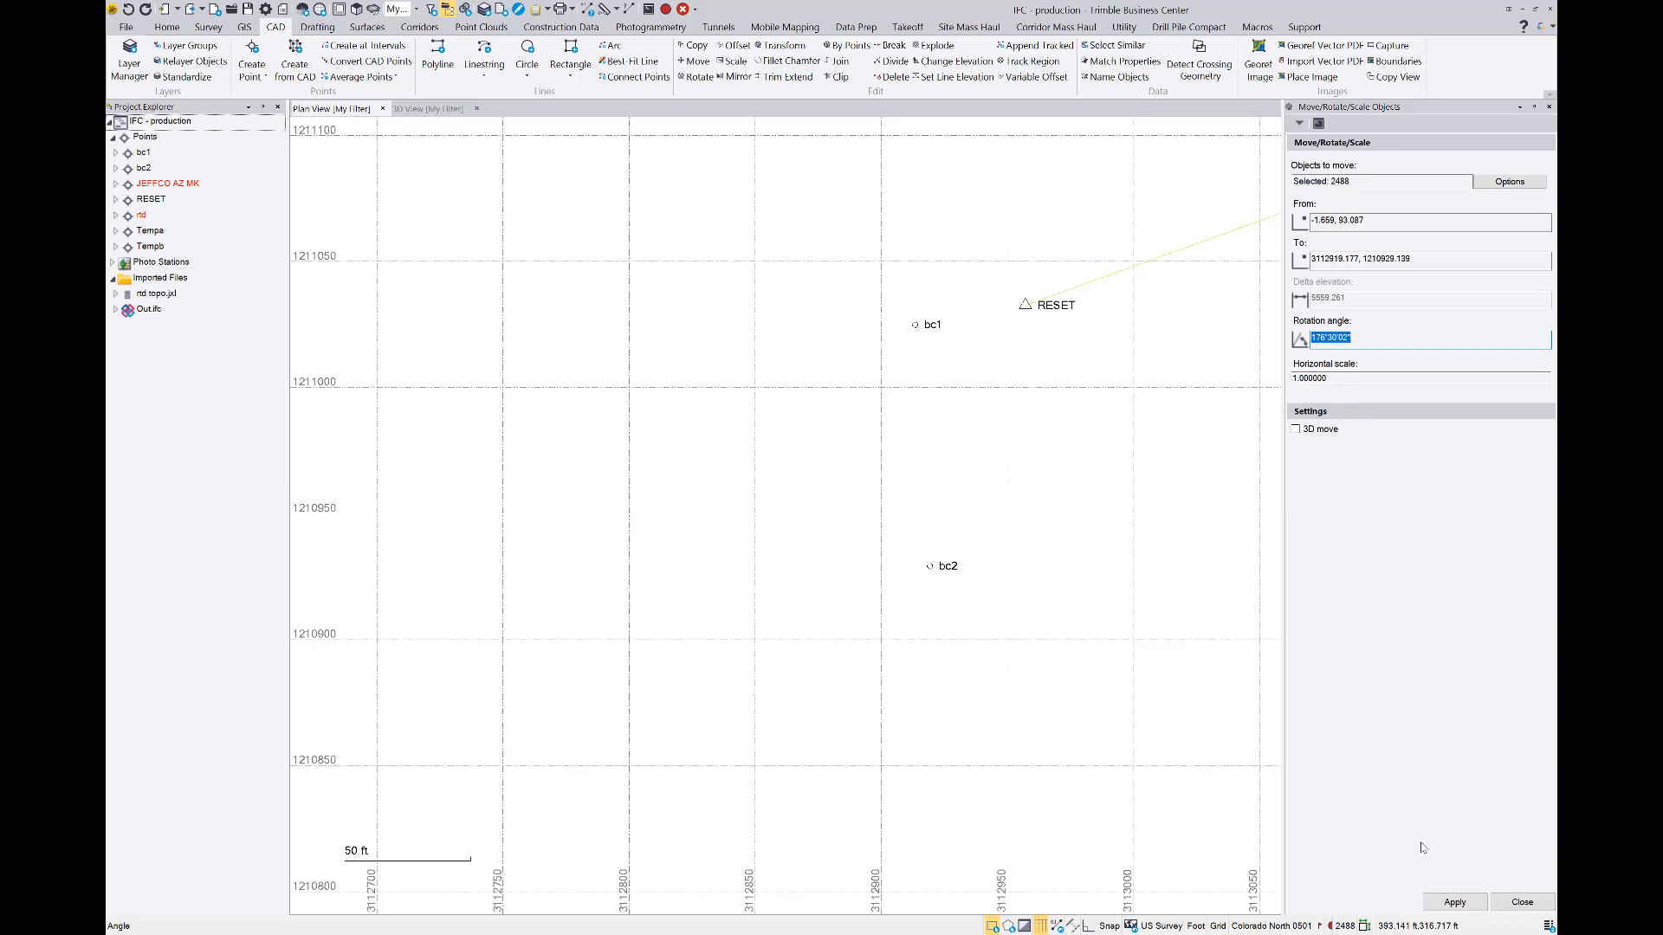
Apply the move and rotation to the building model and close Move/Rotate/Scale Objects
click(1444, 903)
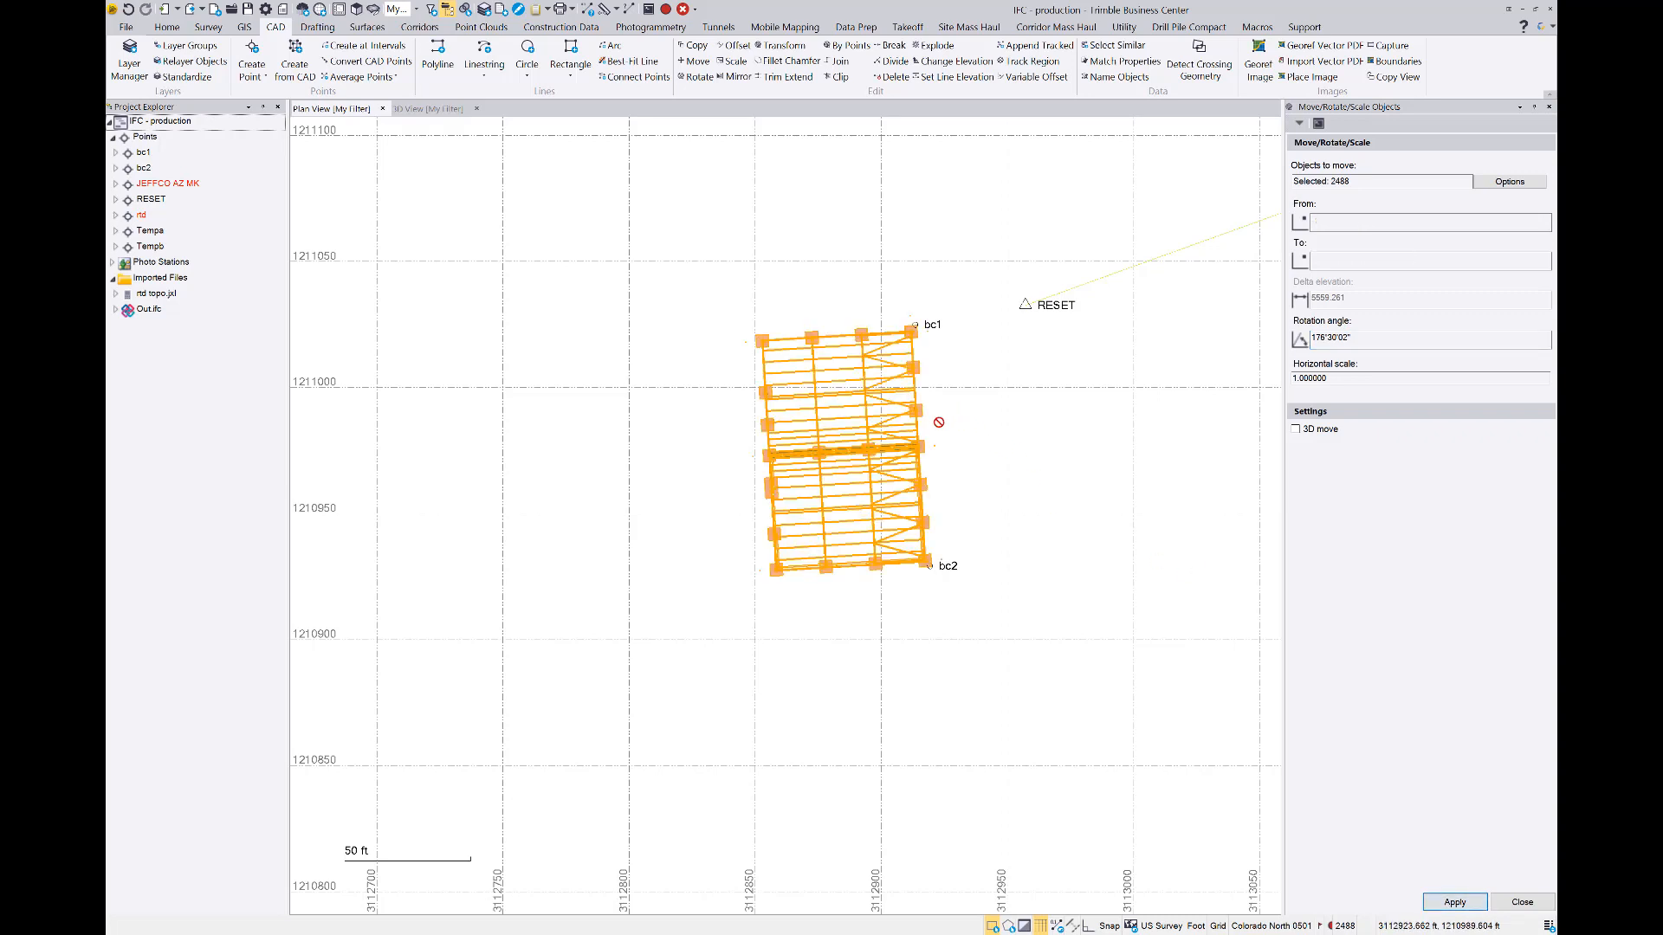
scroll(938, 422, up, 2)
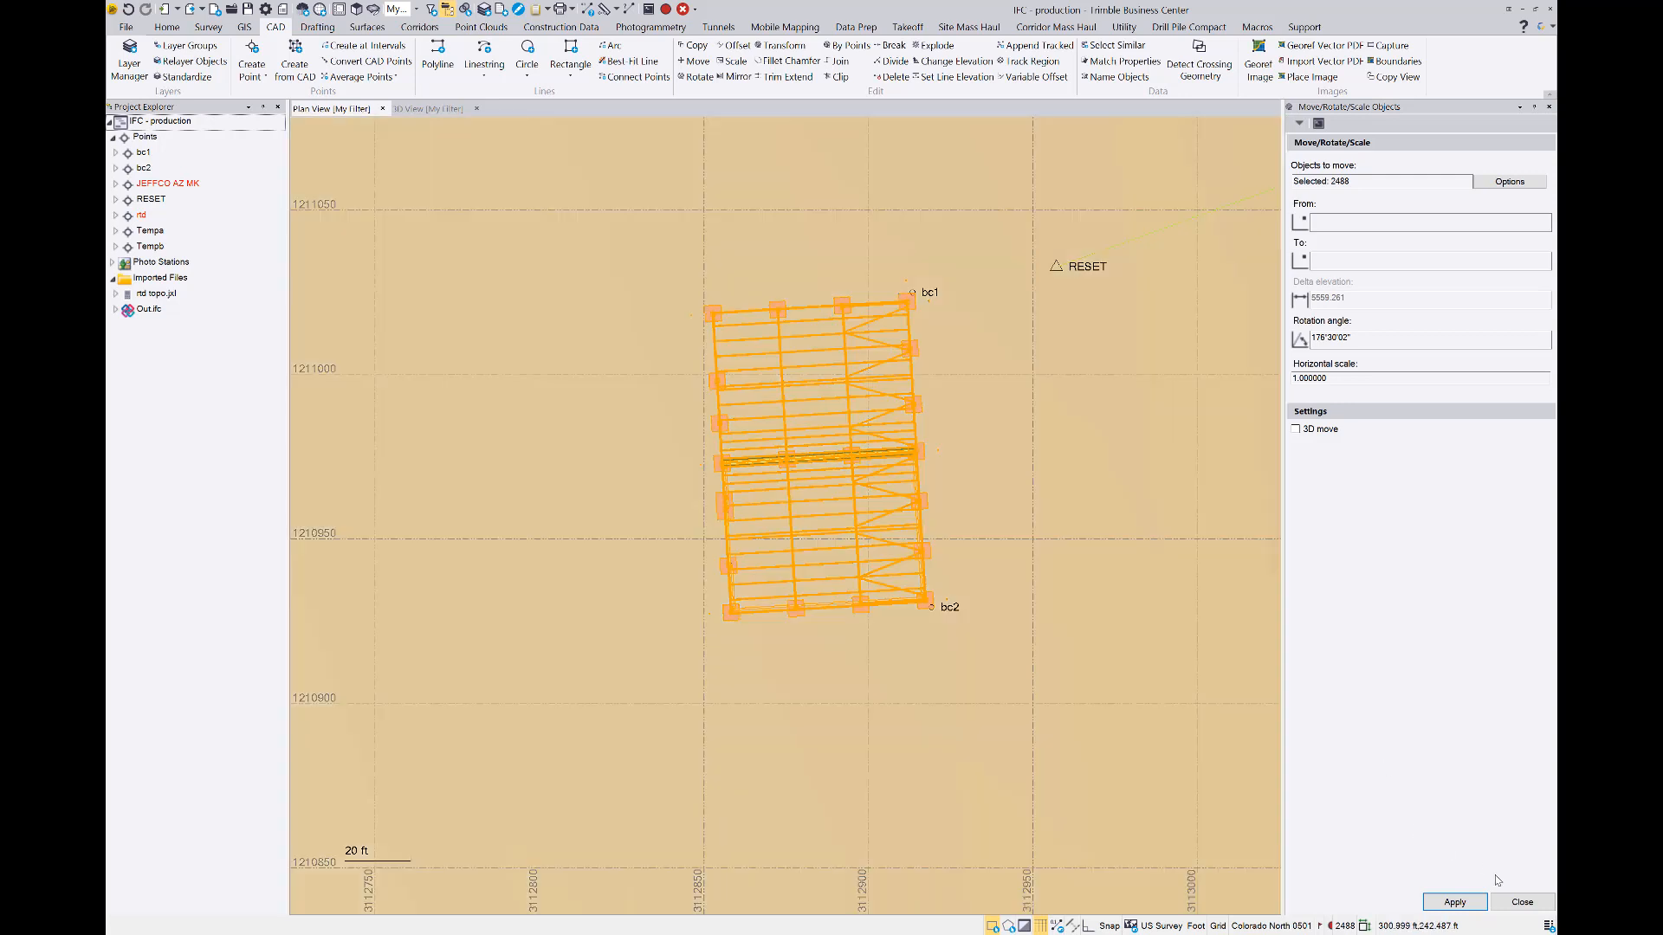
click(1521, 902)
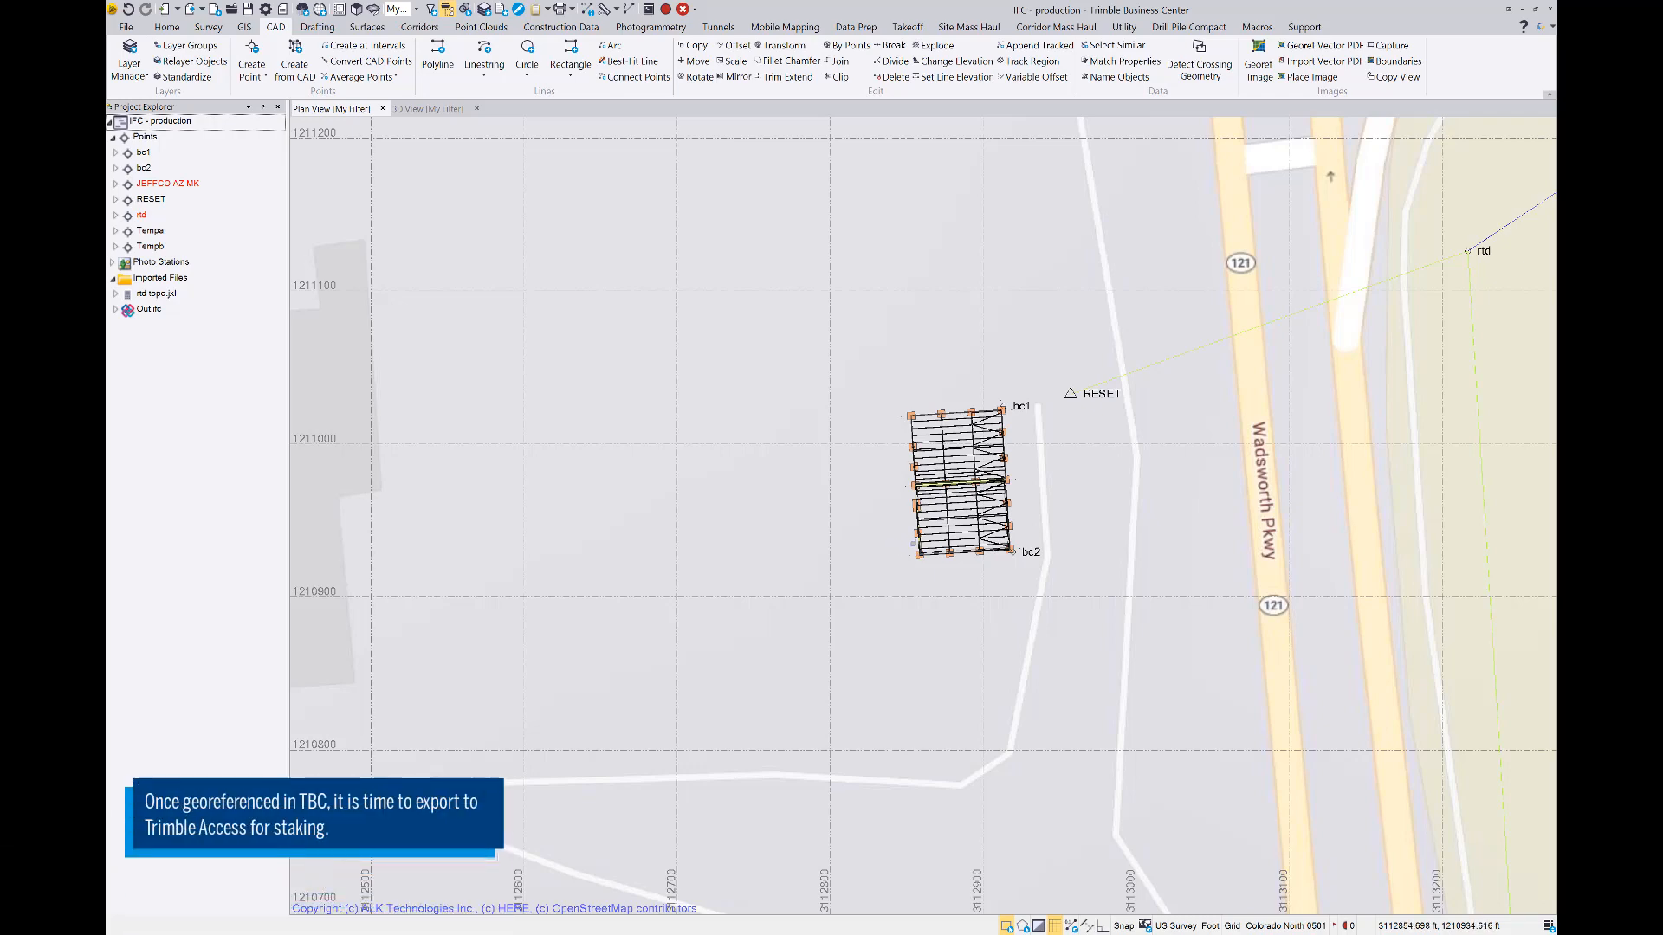
Start an export with the IFC exporter and select the whole building together with points bc1 and bc2 as its objects
scroll(943, 519, up, 5)
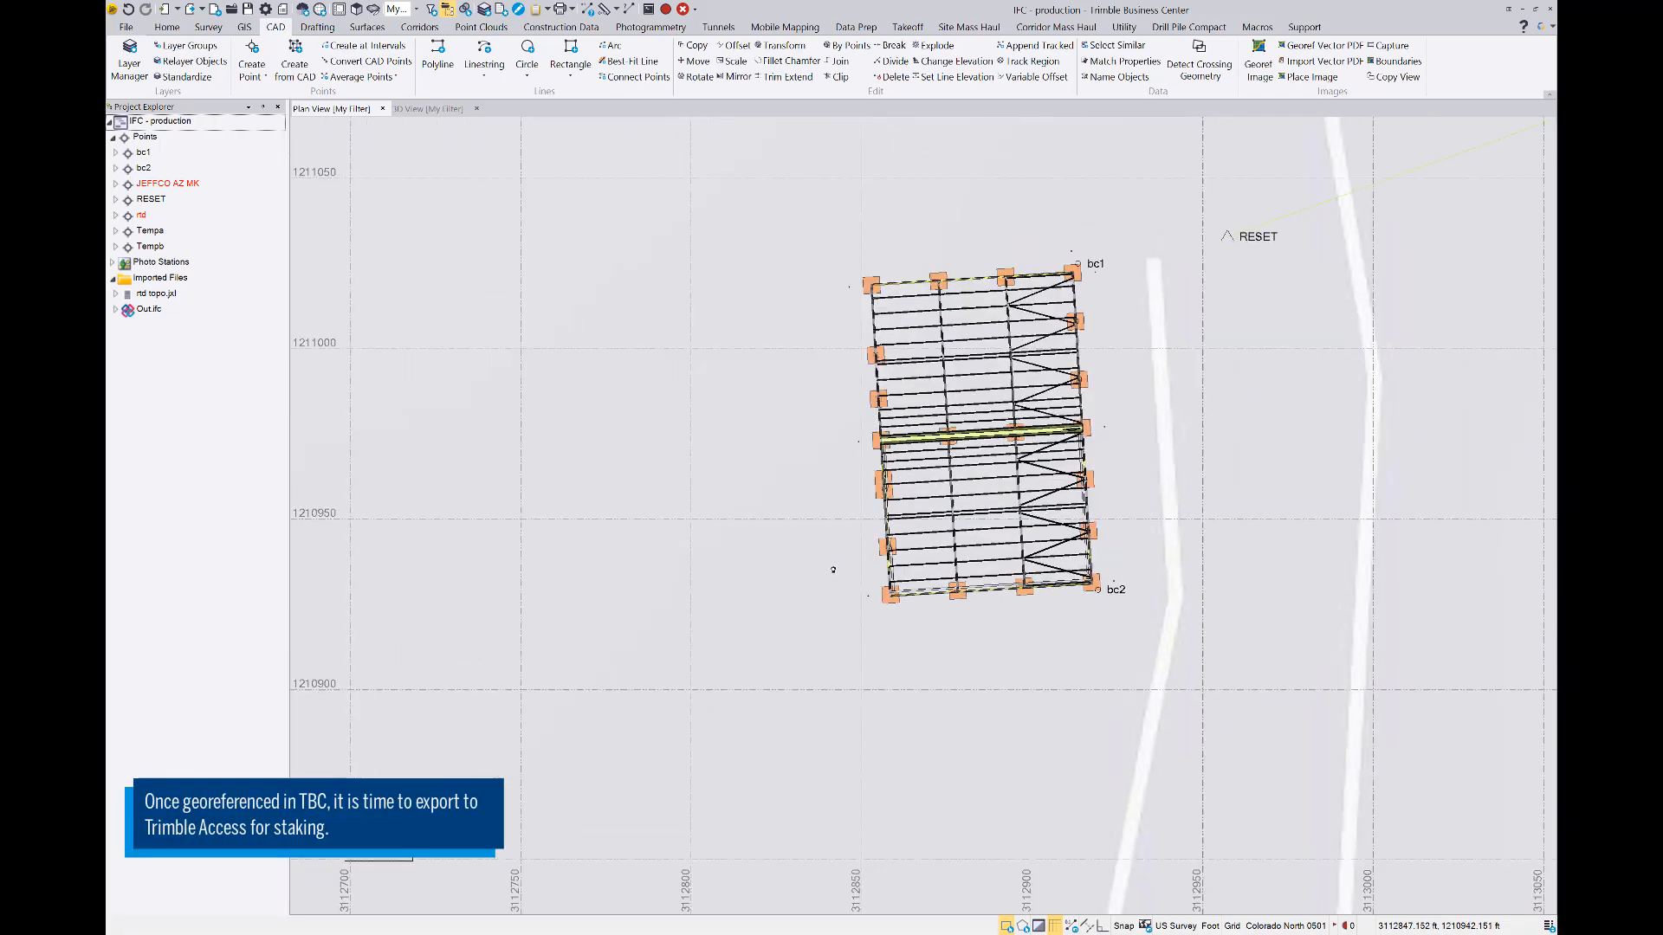
scroll(996, 346, up, 1)
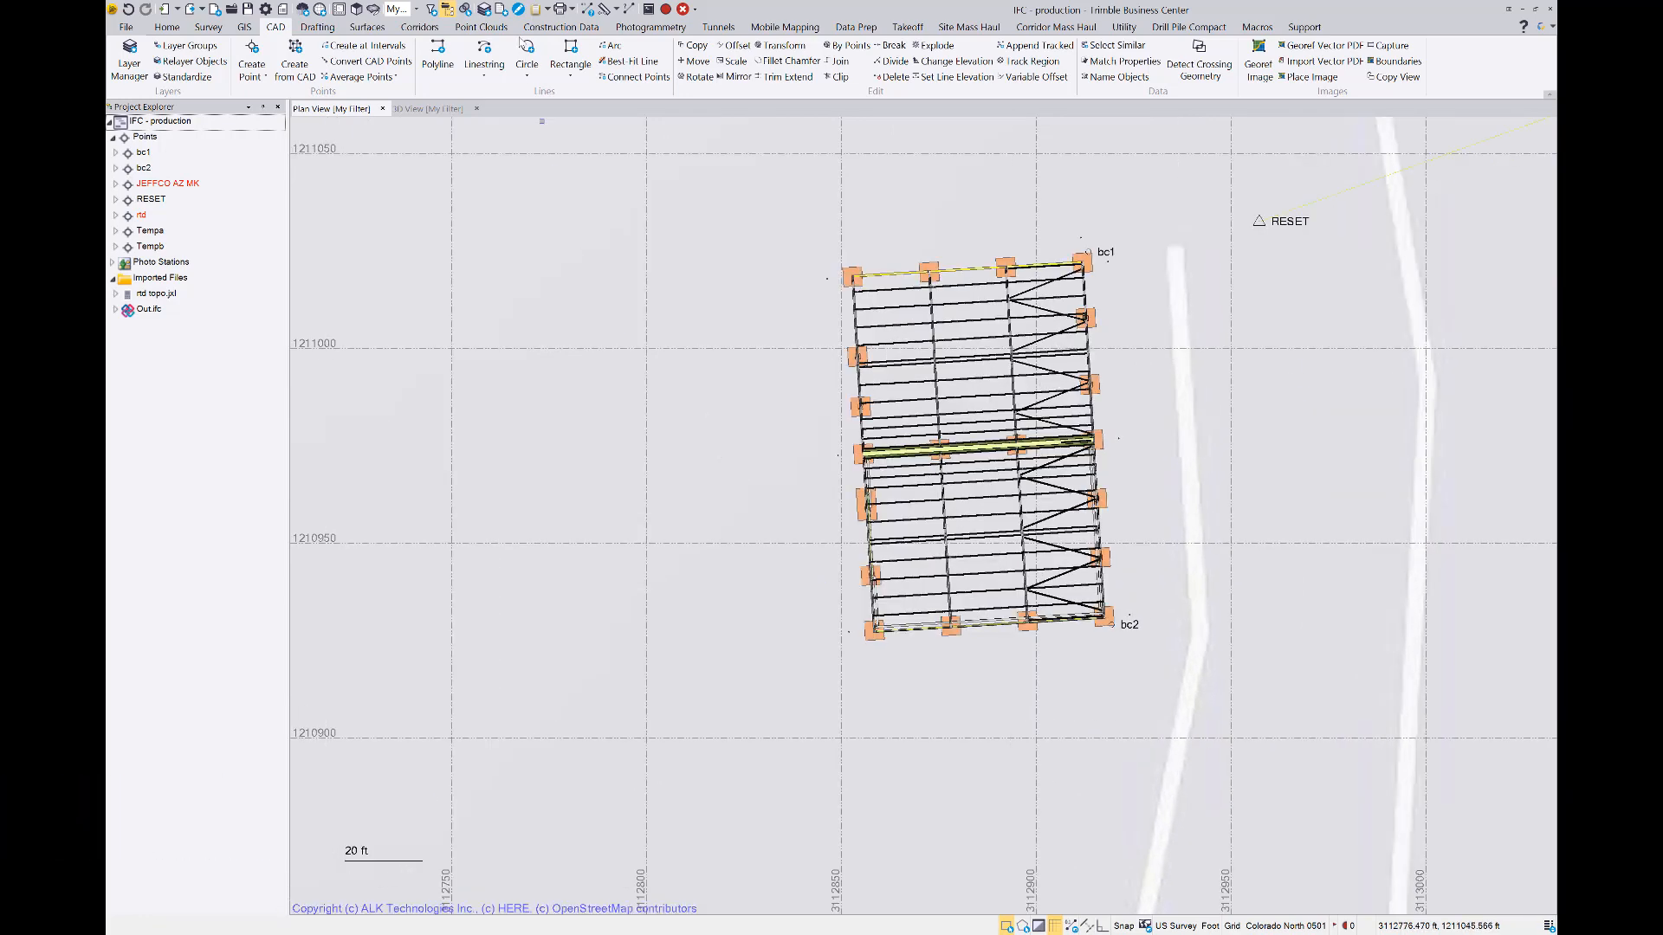
click(190, 14)
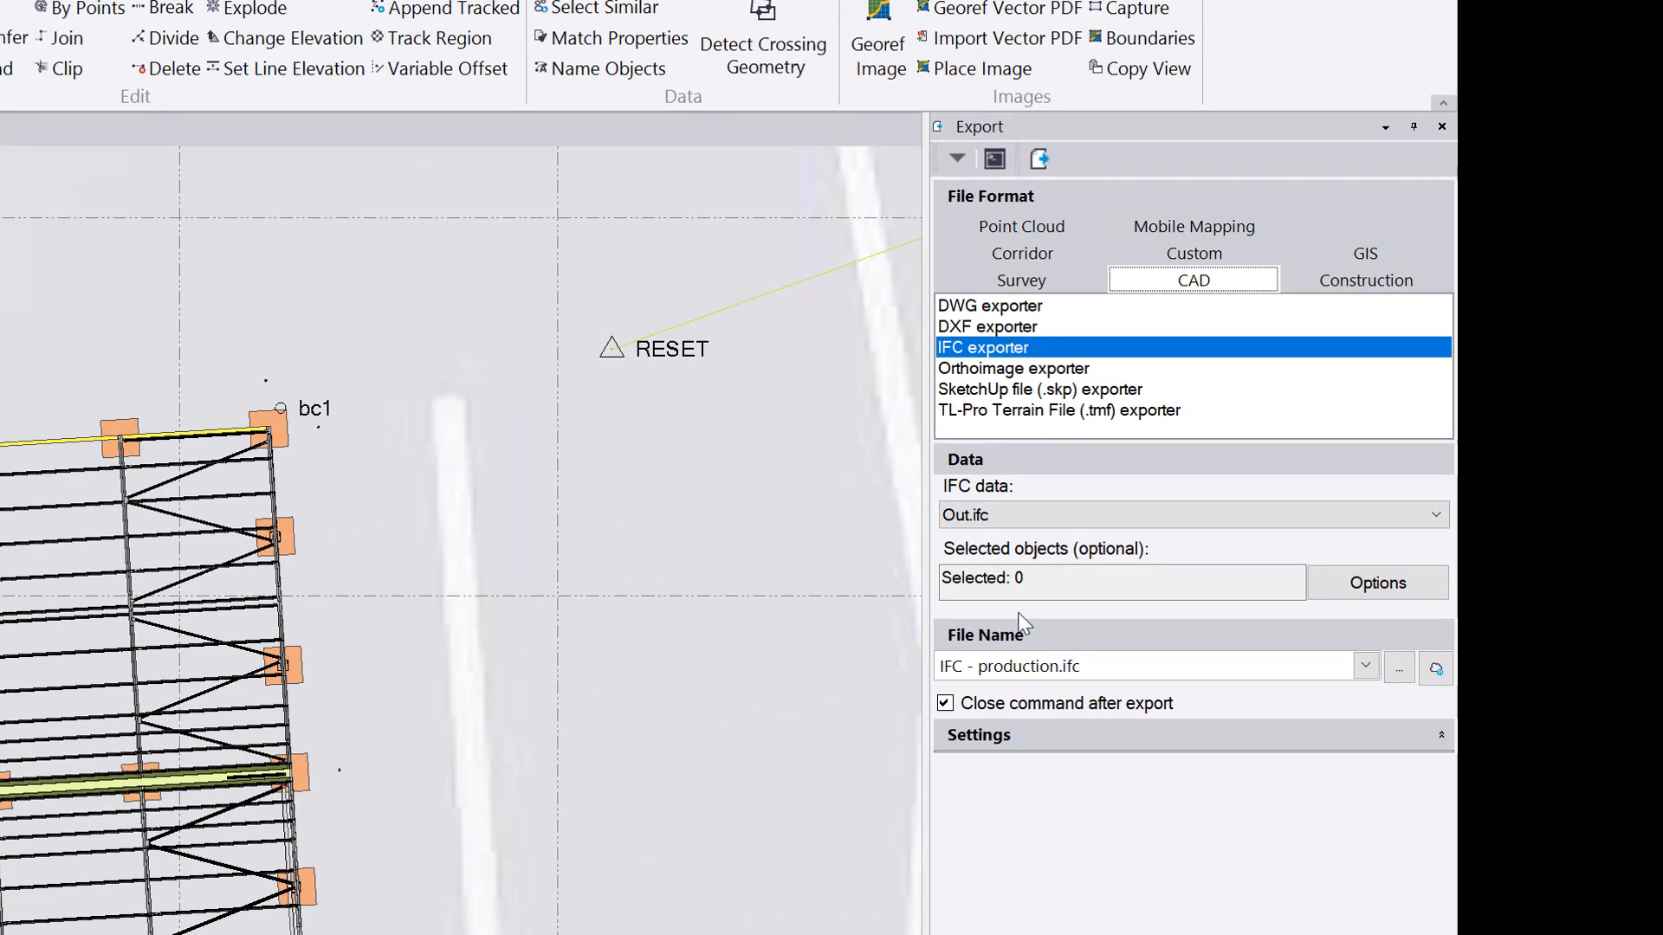
click(1047, 576)
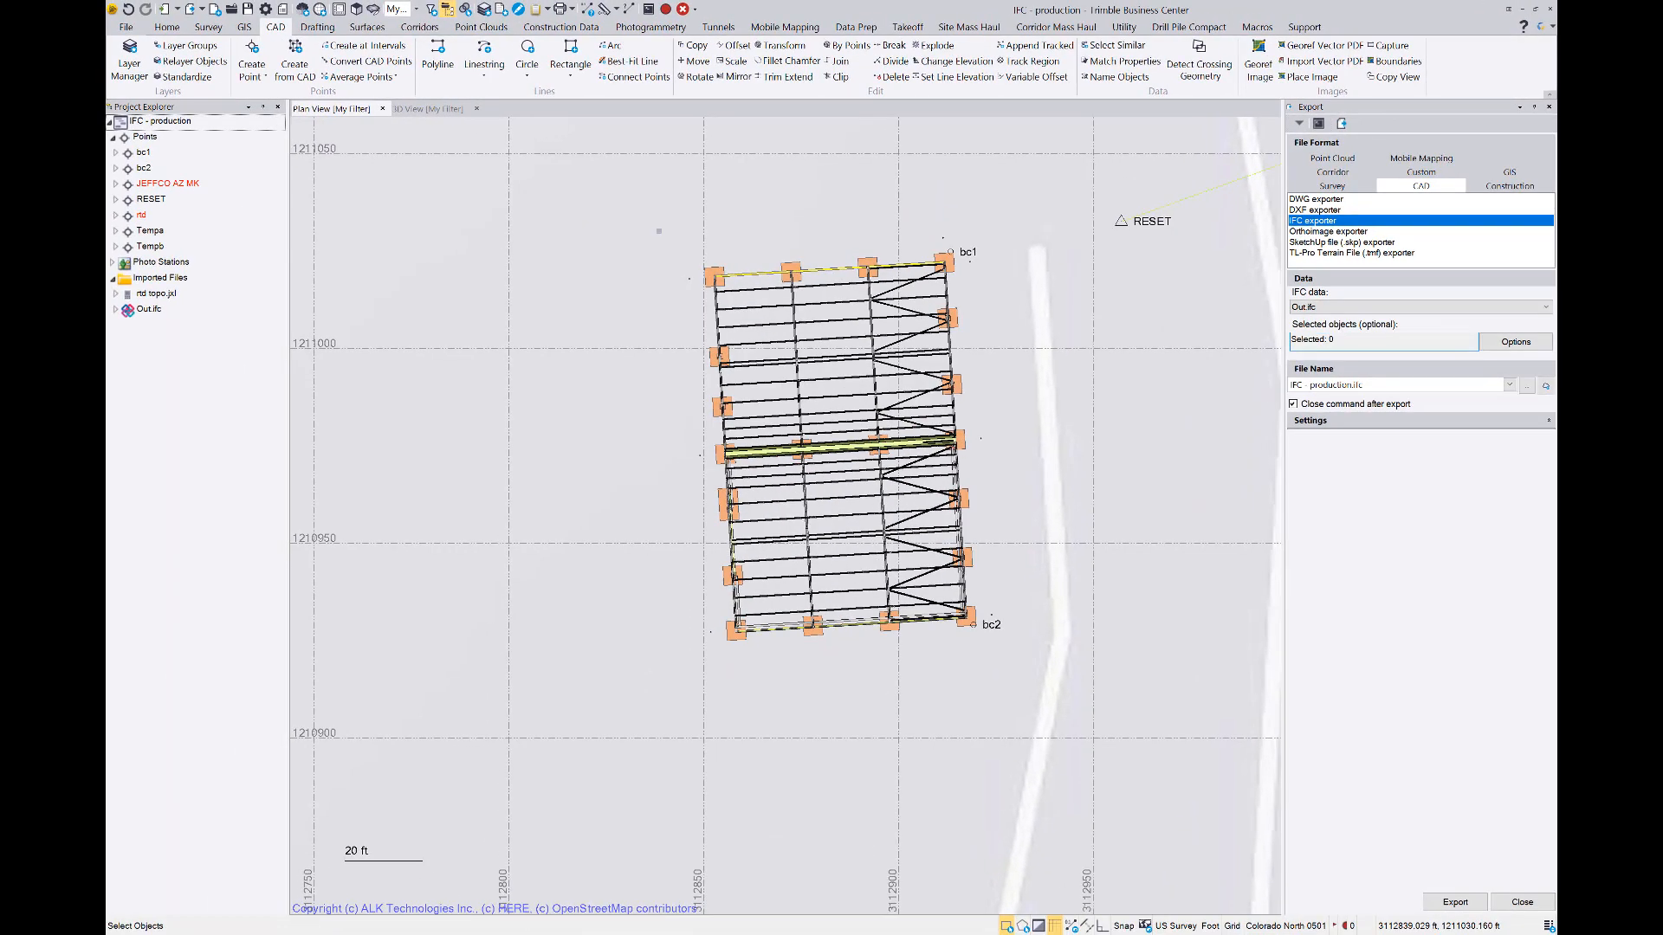
drag(646, 227, 1017, 671)
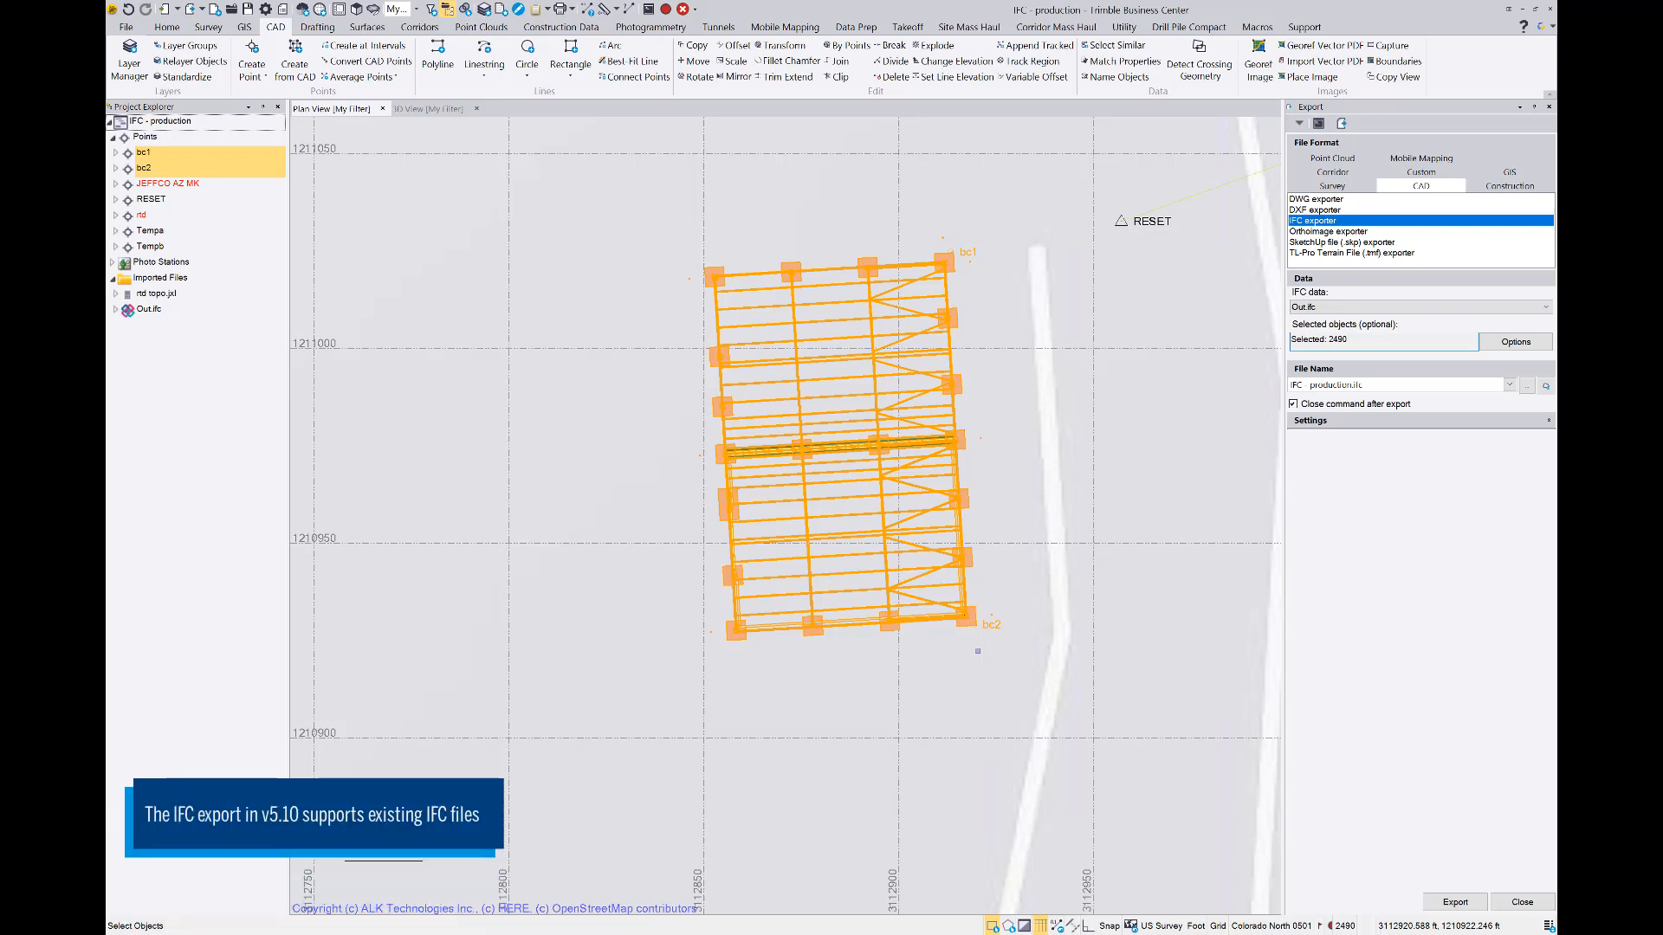
Choose Out.ifc as the IFC data and export the selection to IFC - production.ifc
click(1343, 309)
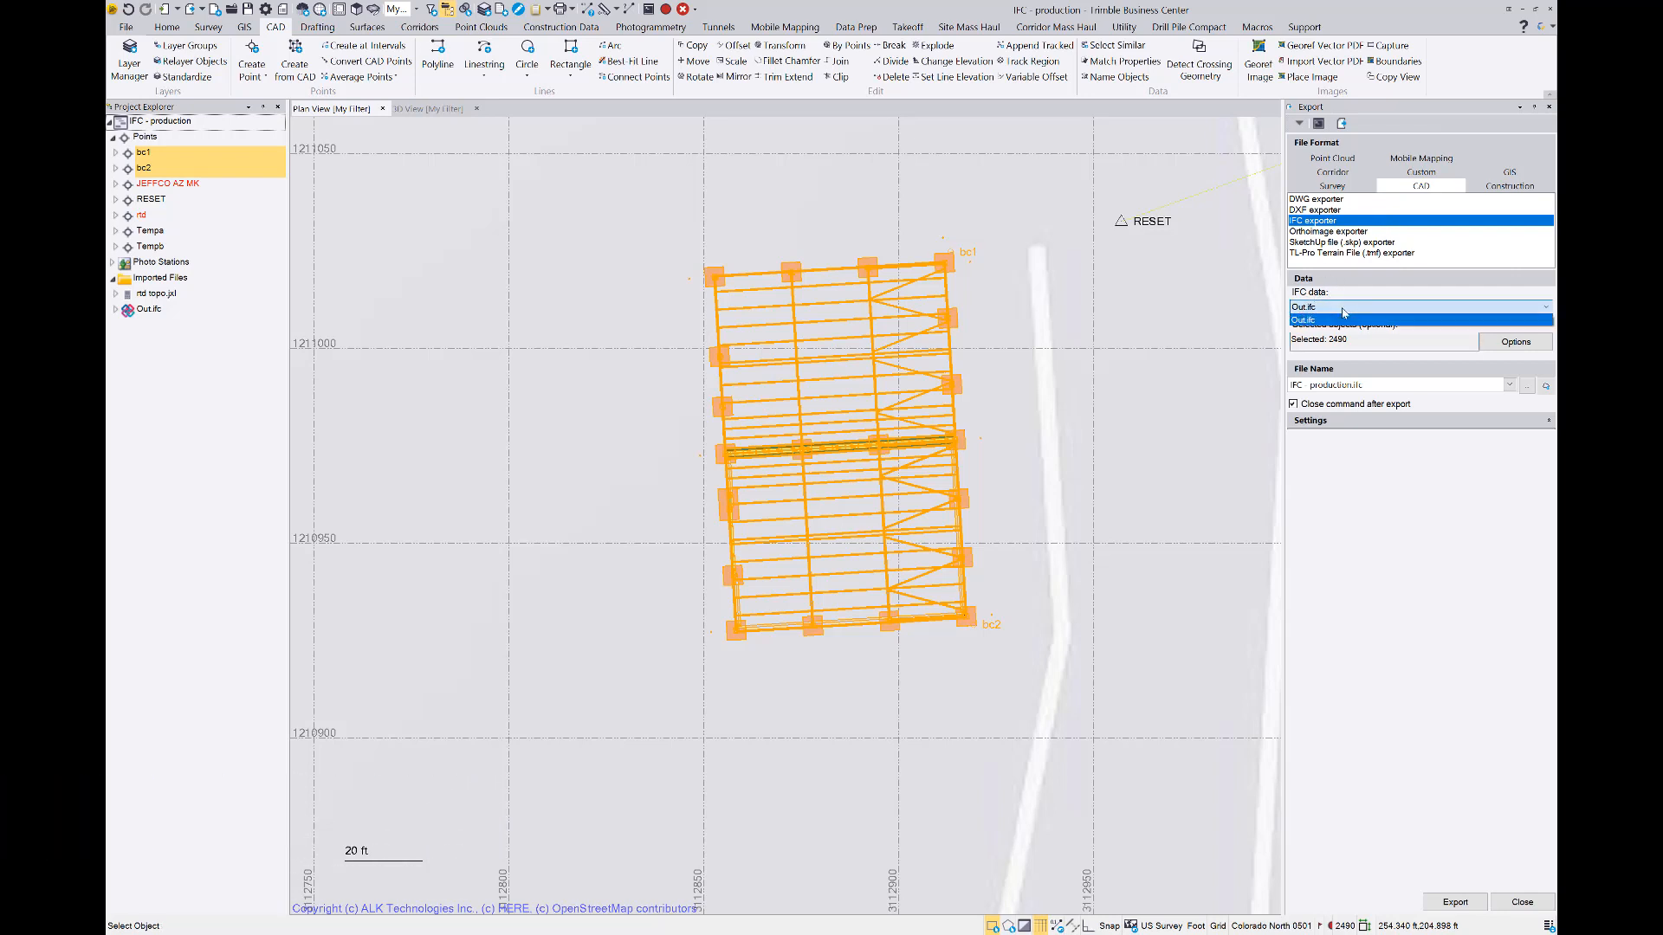
click(1305, 321)
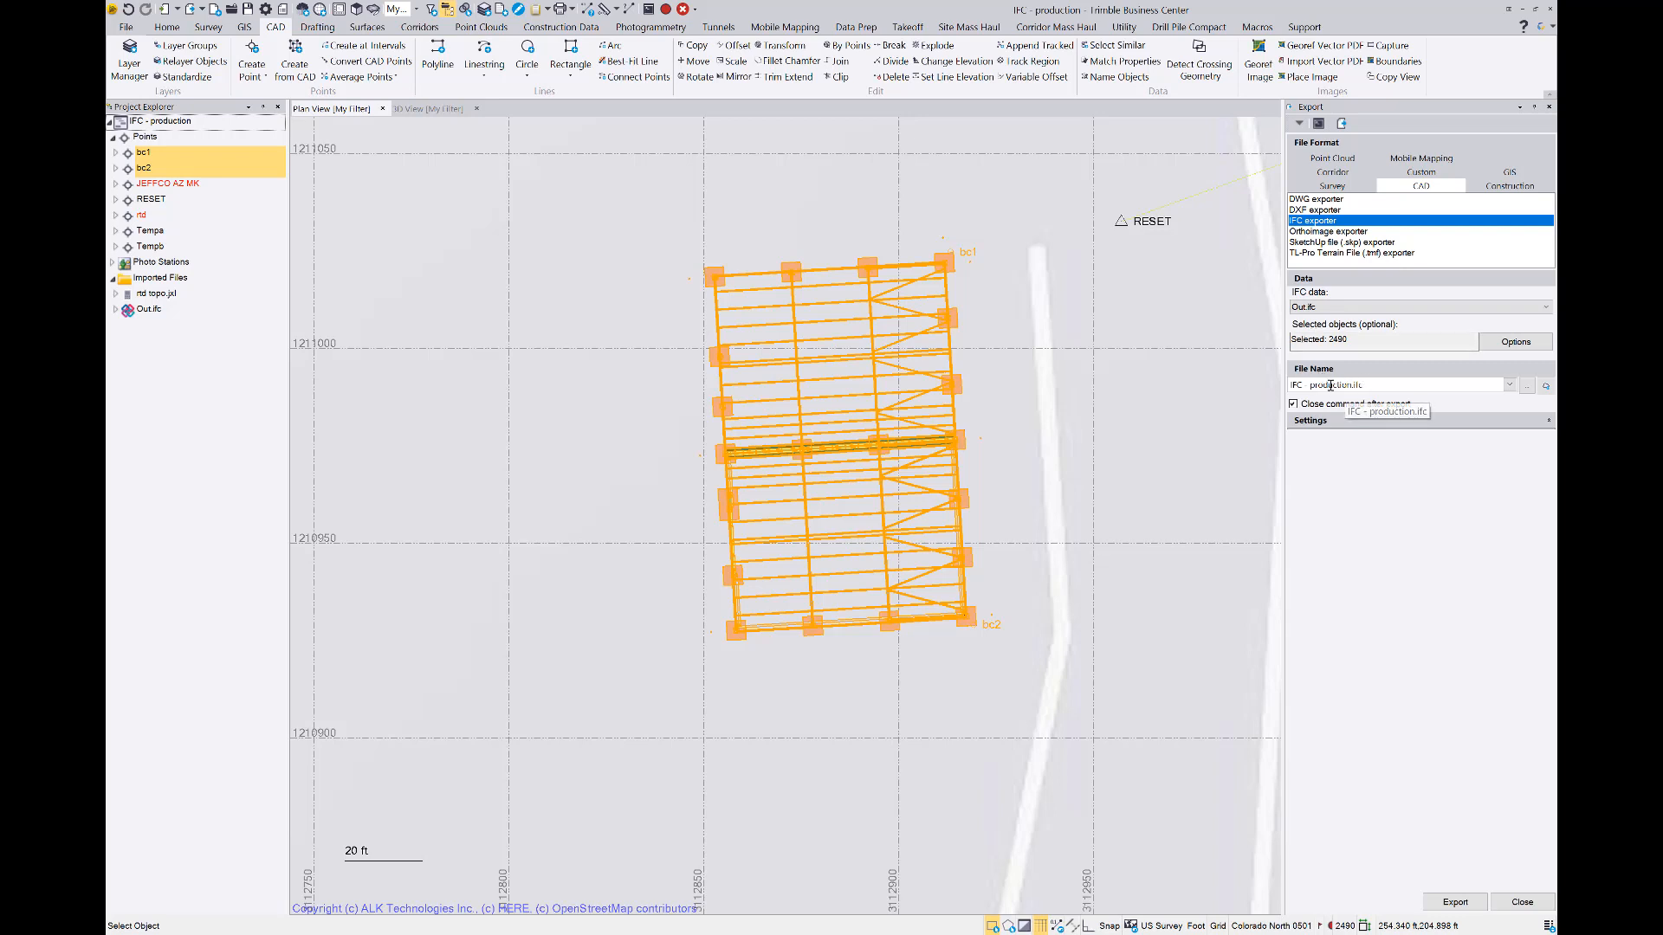
click(1453, 905)
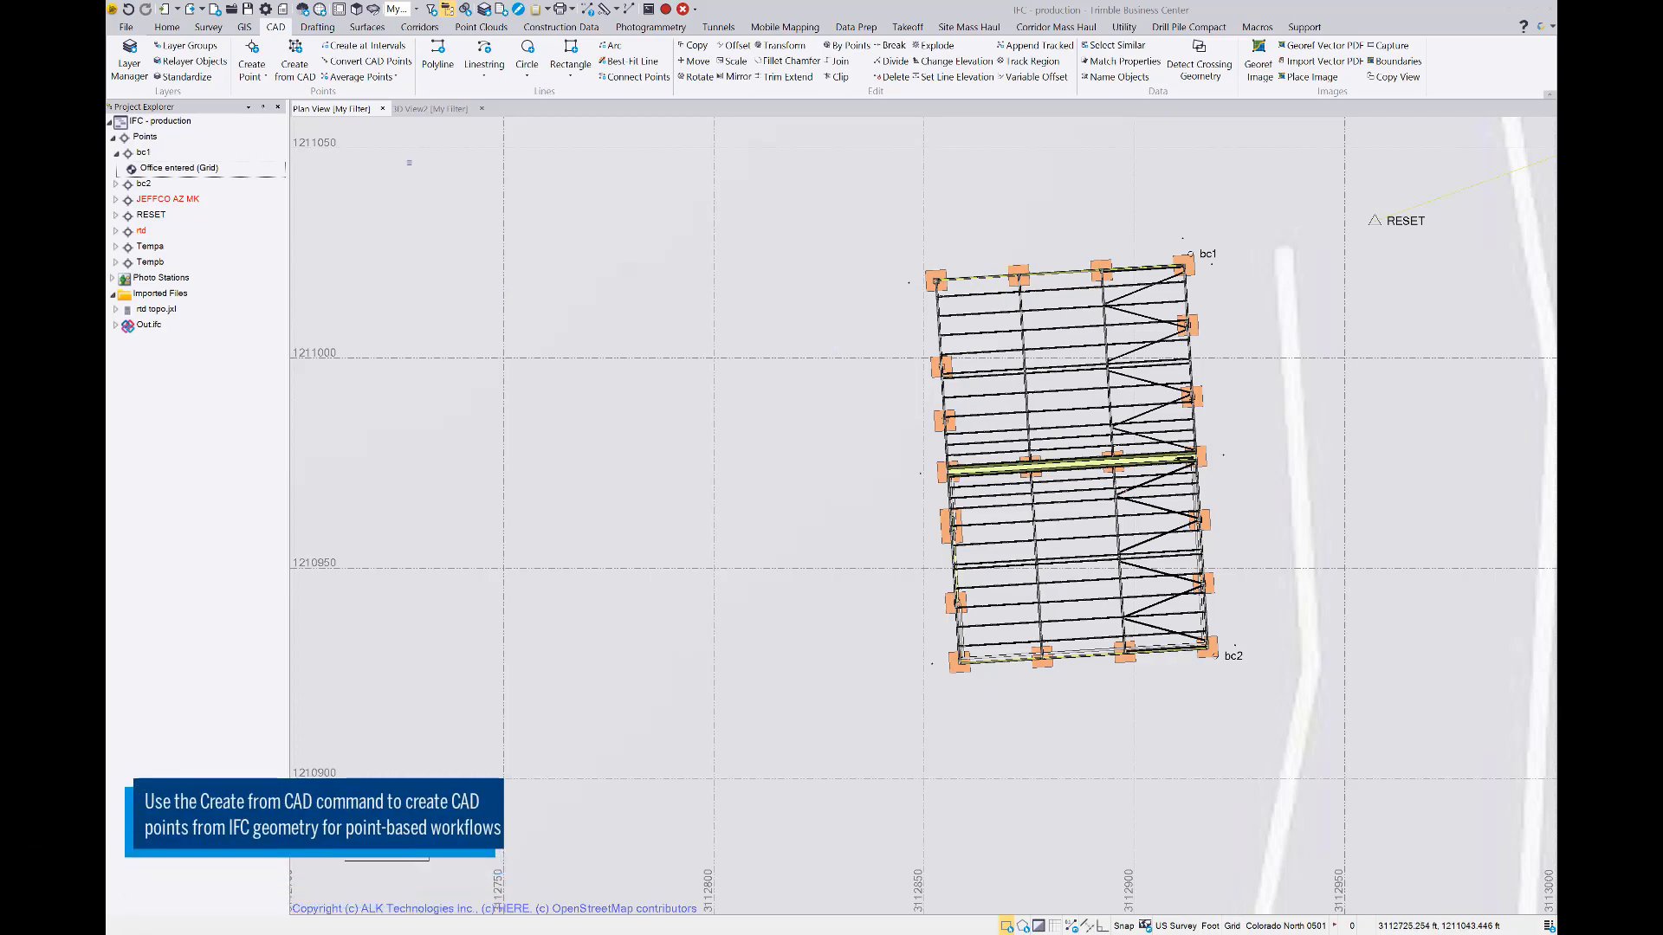
In the 3D view, select a front corner footing and extend the selection to all similar footings
click(412, 110)
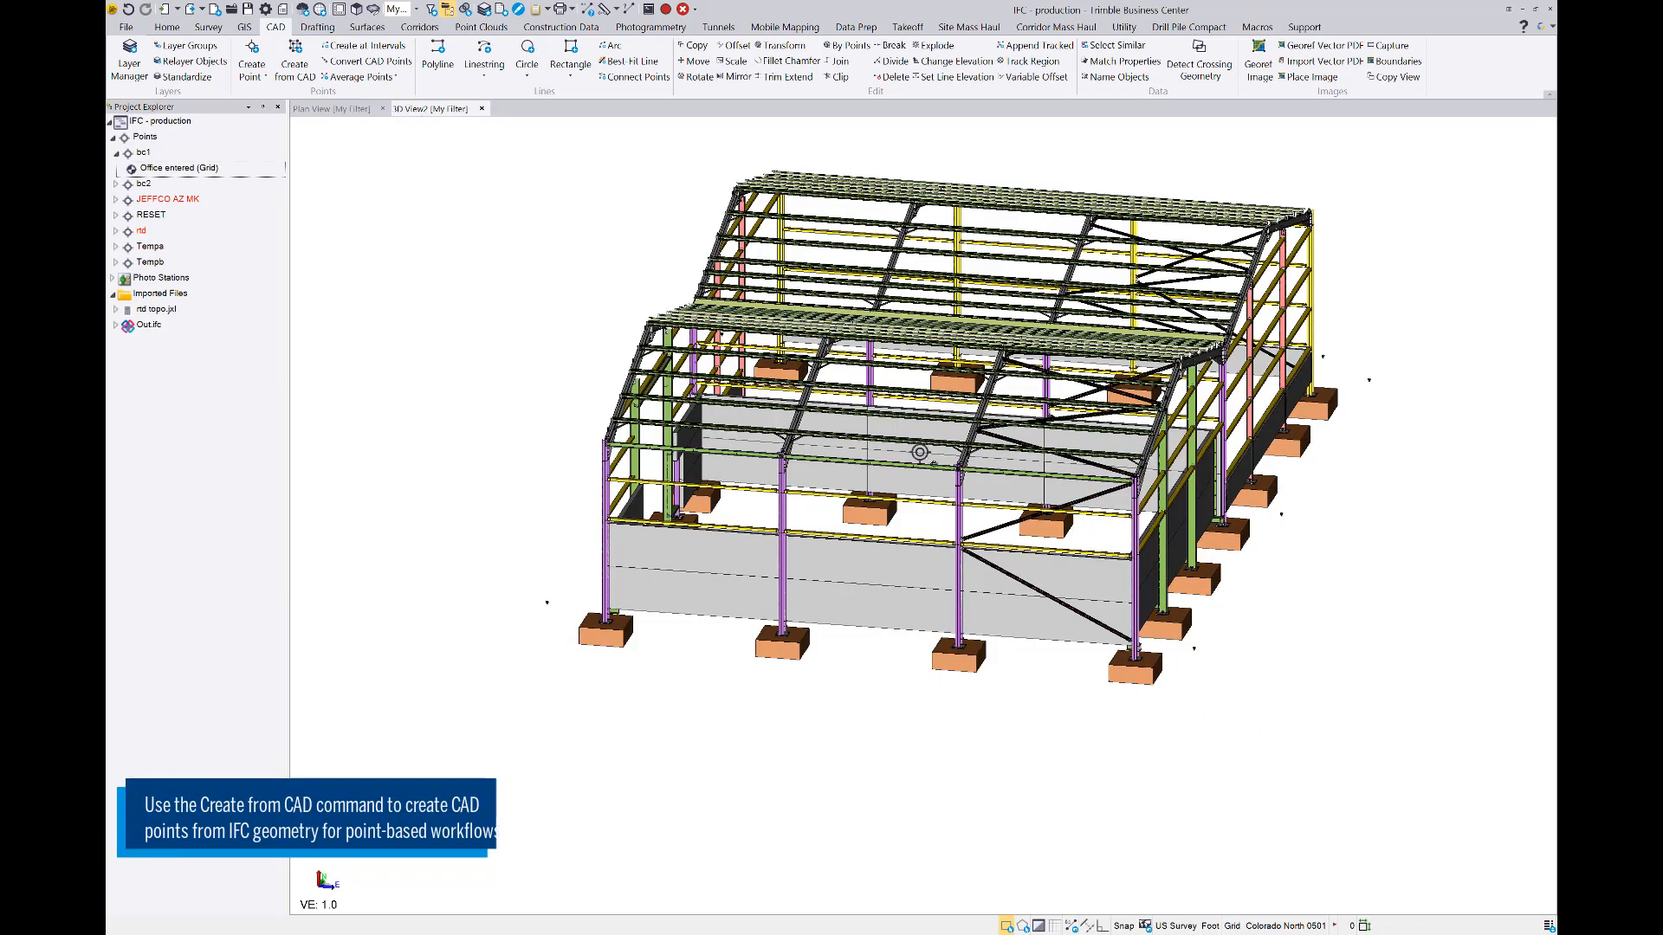
mouse_move(919, 452)
middle_down()
mouse_move(987, 492)
mouse_move(1074, 448)
mouse_move(978, 462)
middle_up()
scroll(1187, 670, up, 2)
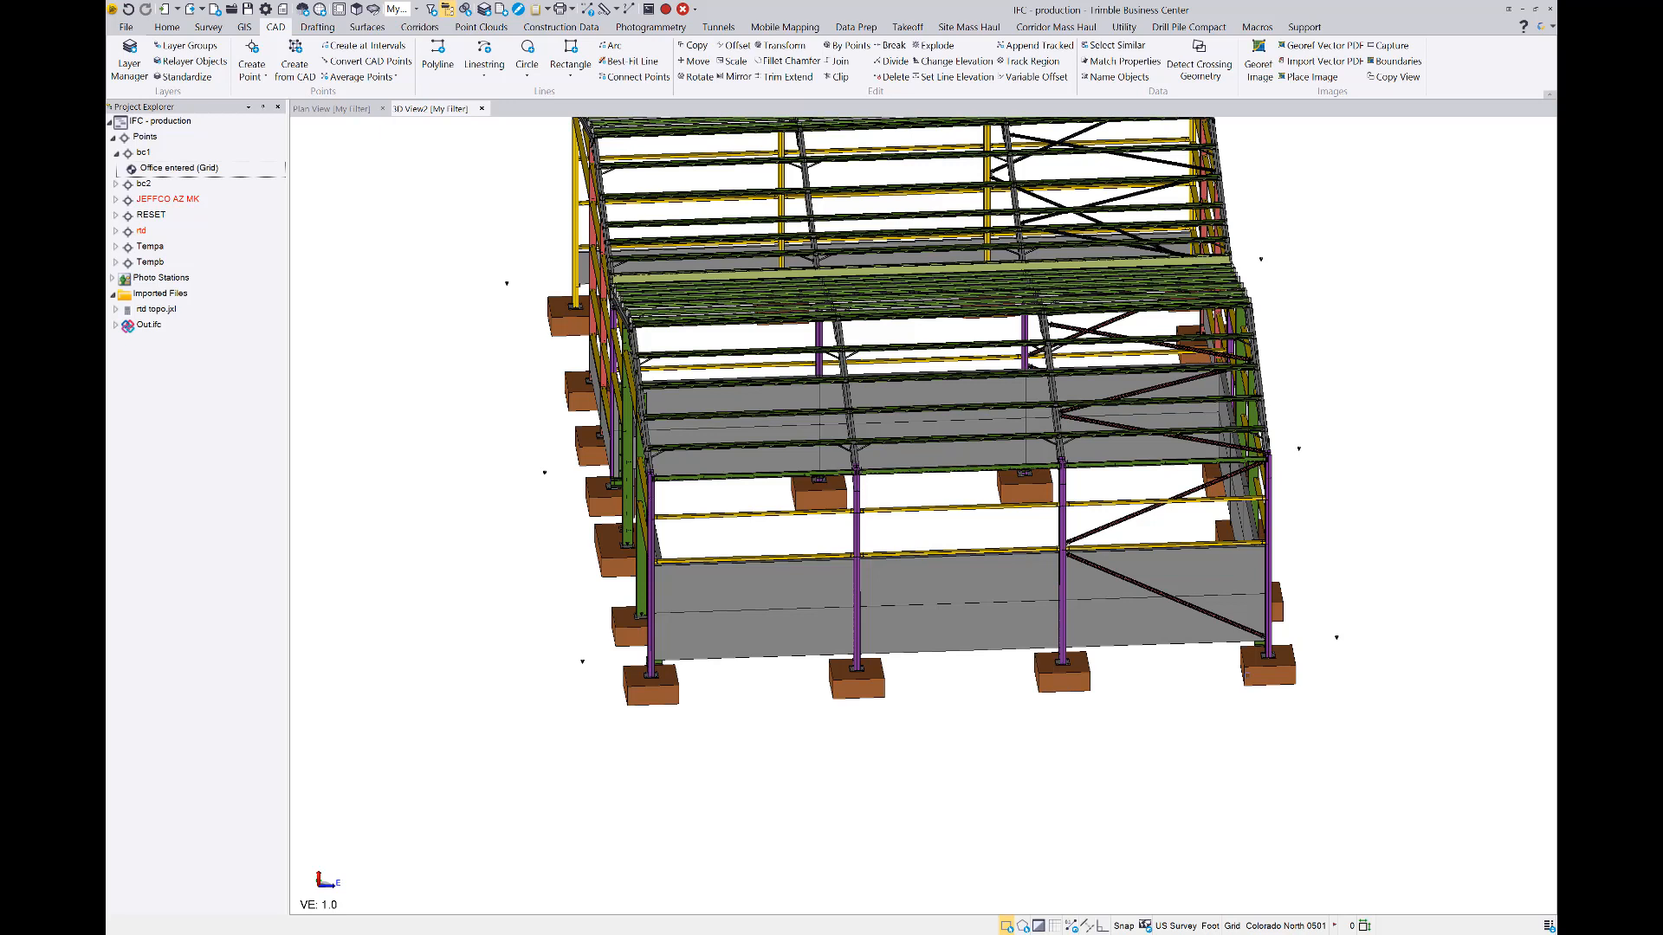
click(1247, 675)
right_click(1261, 677)
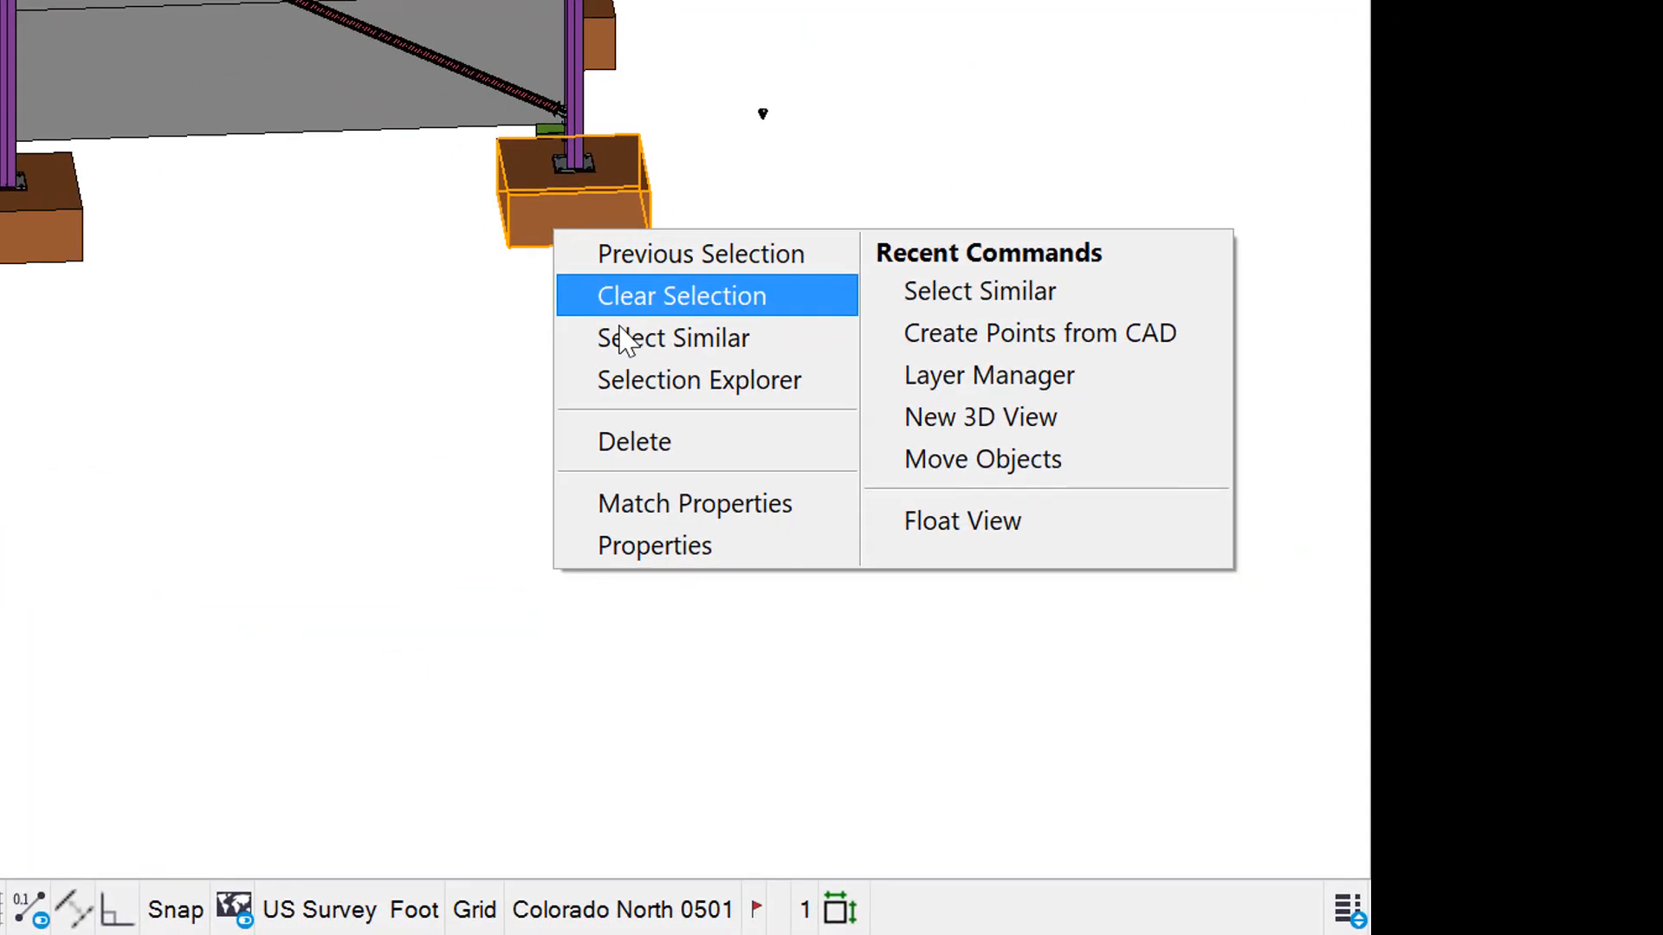
click(621, 346)
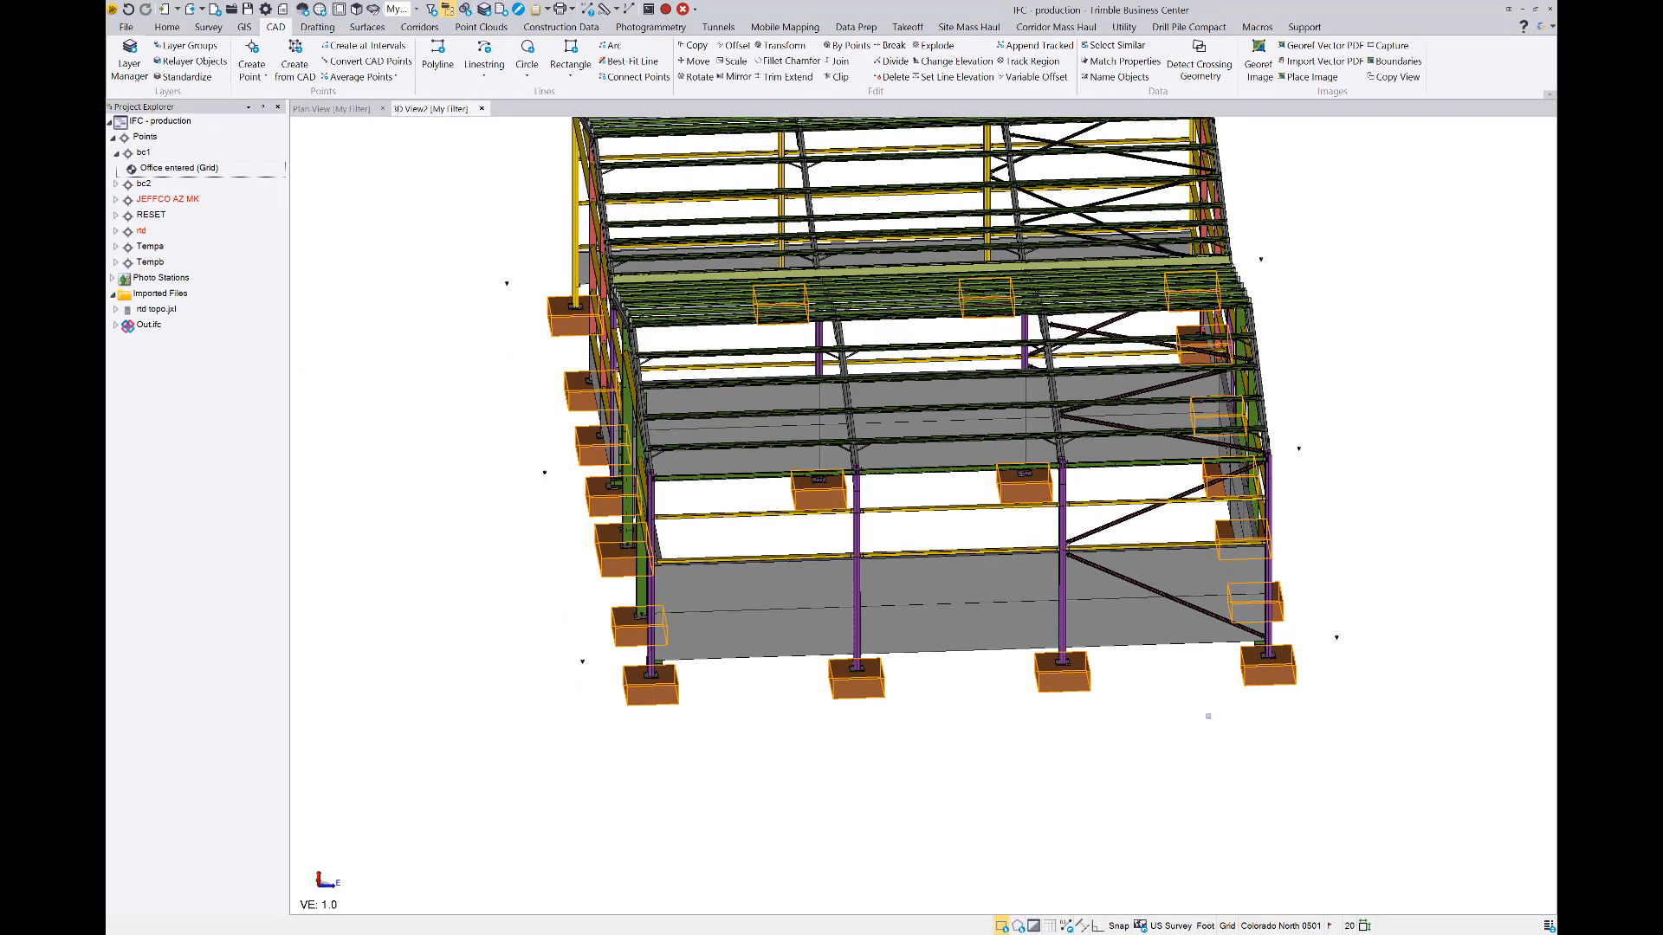
Create points from CAD at the selected footings' CAD points and mesh vertices, with the feature code footing
right_click(1218, 710)
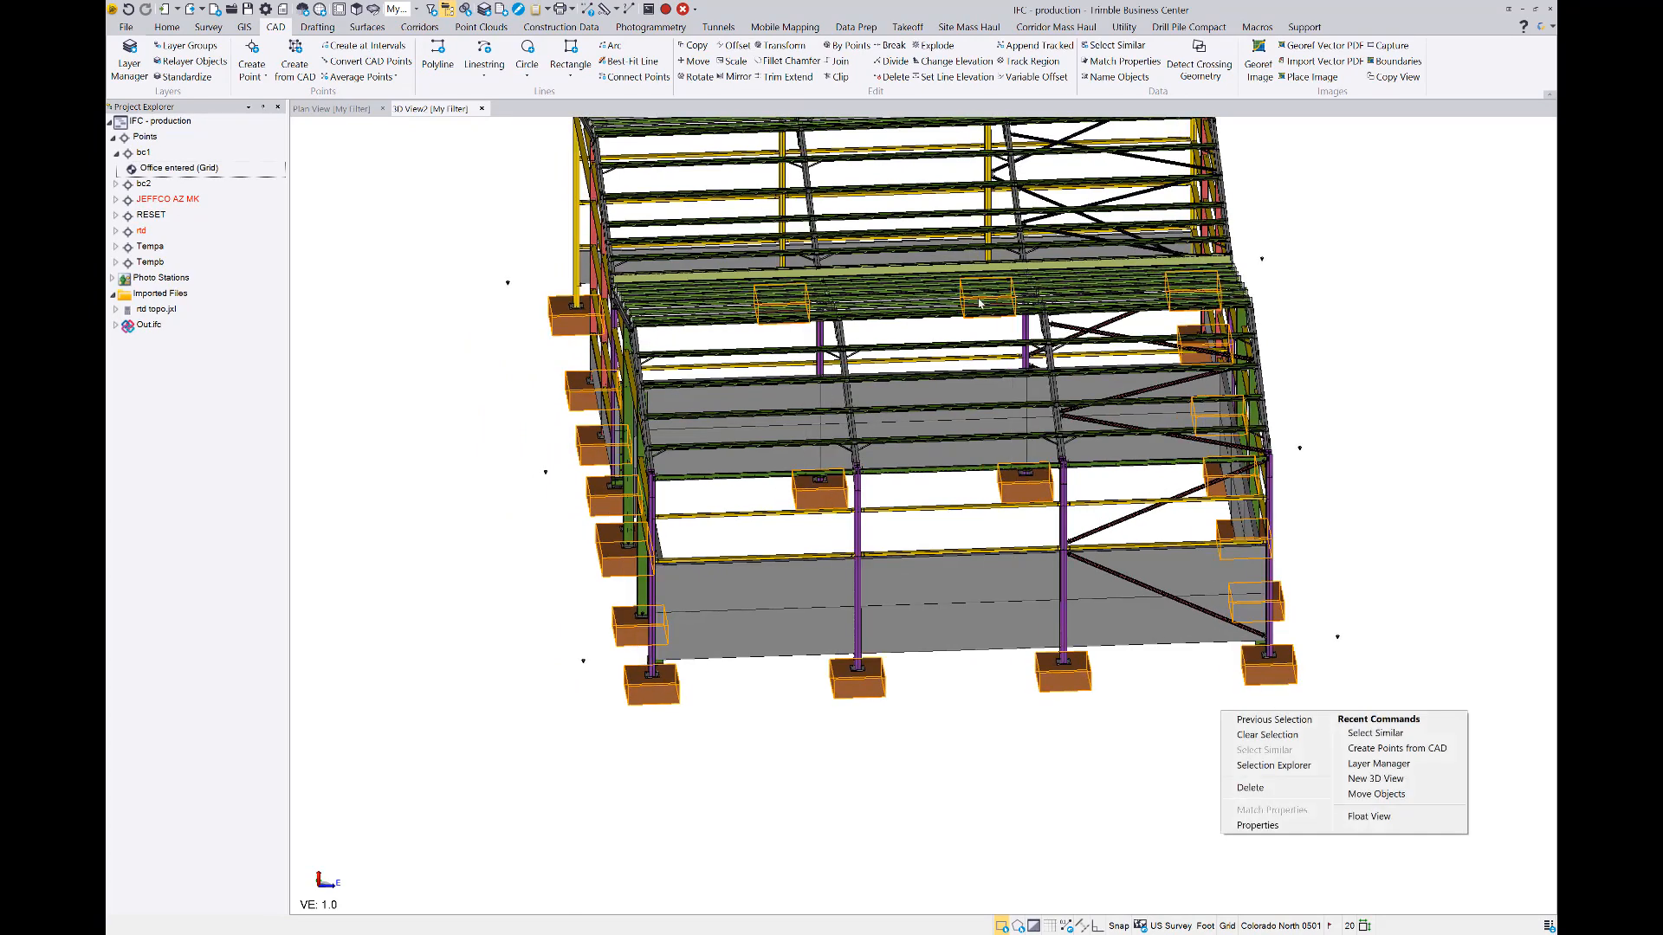
click(295, 61)
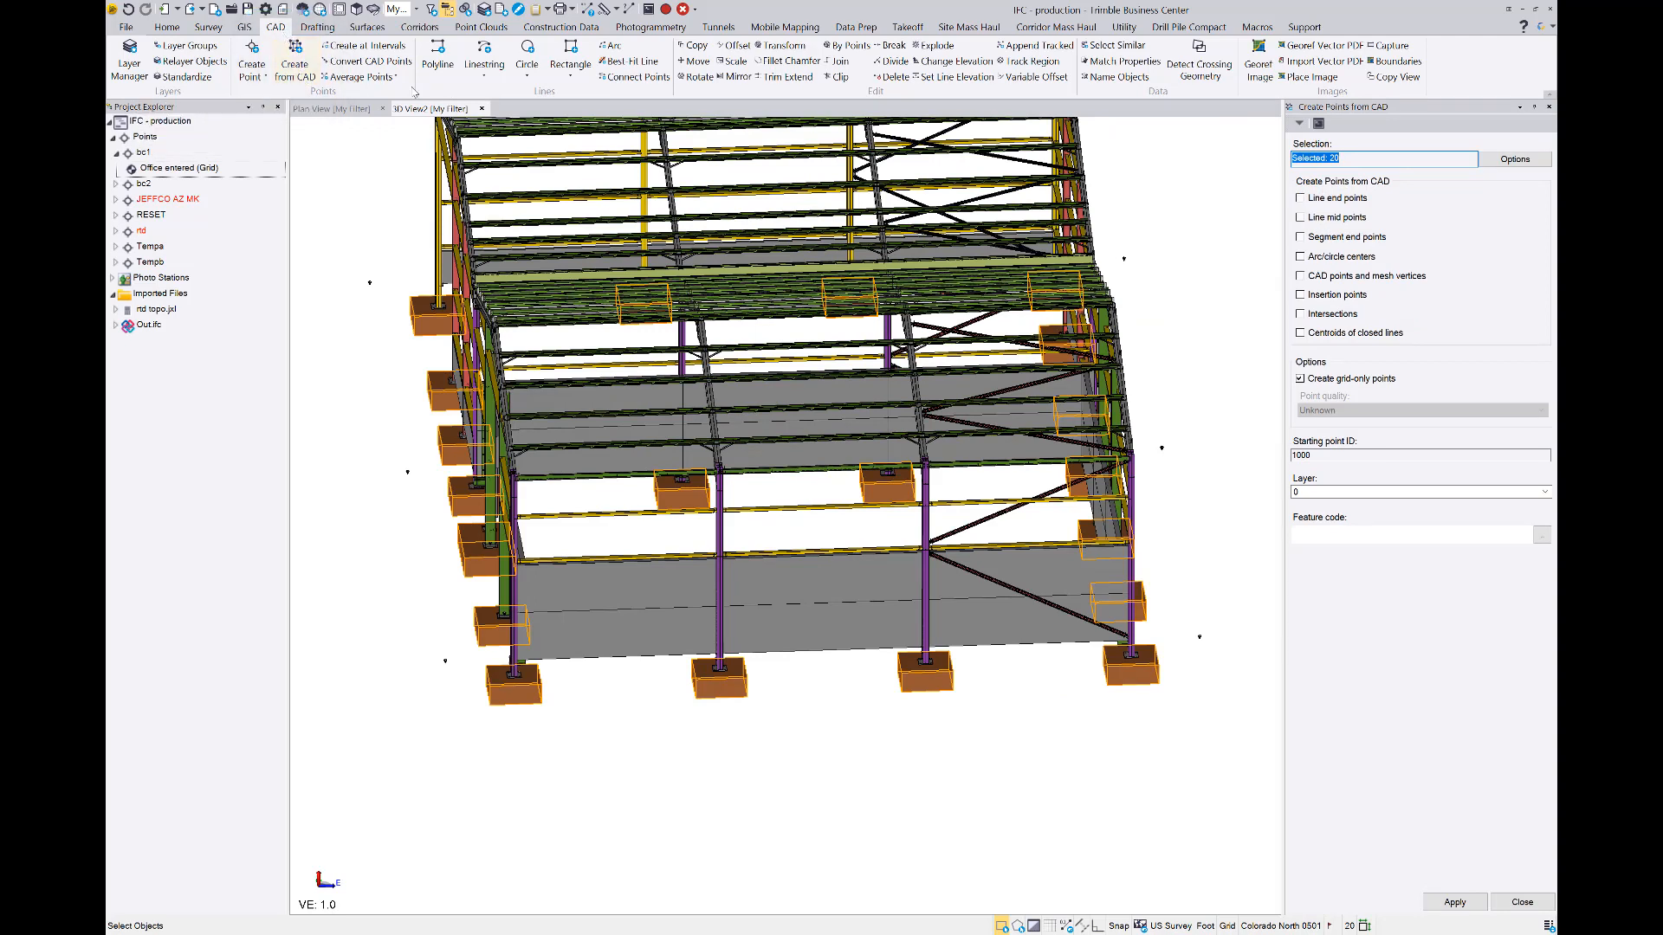
click(1301, 276)
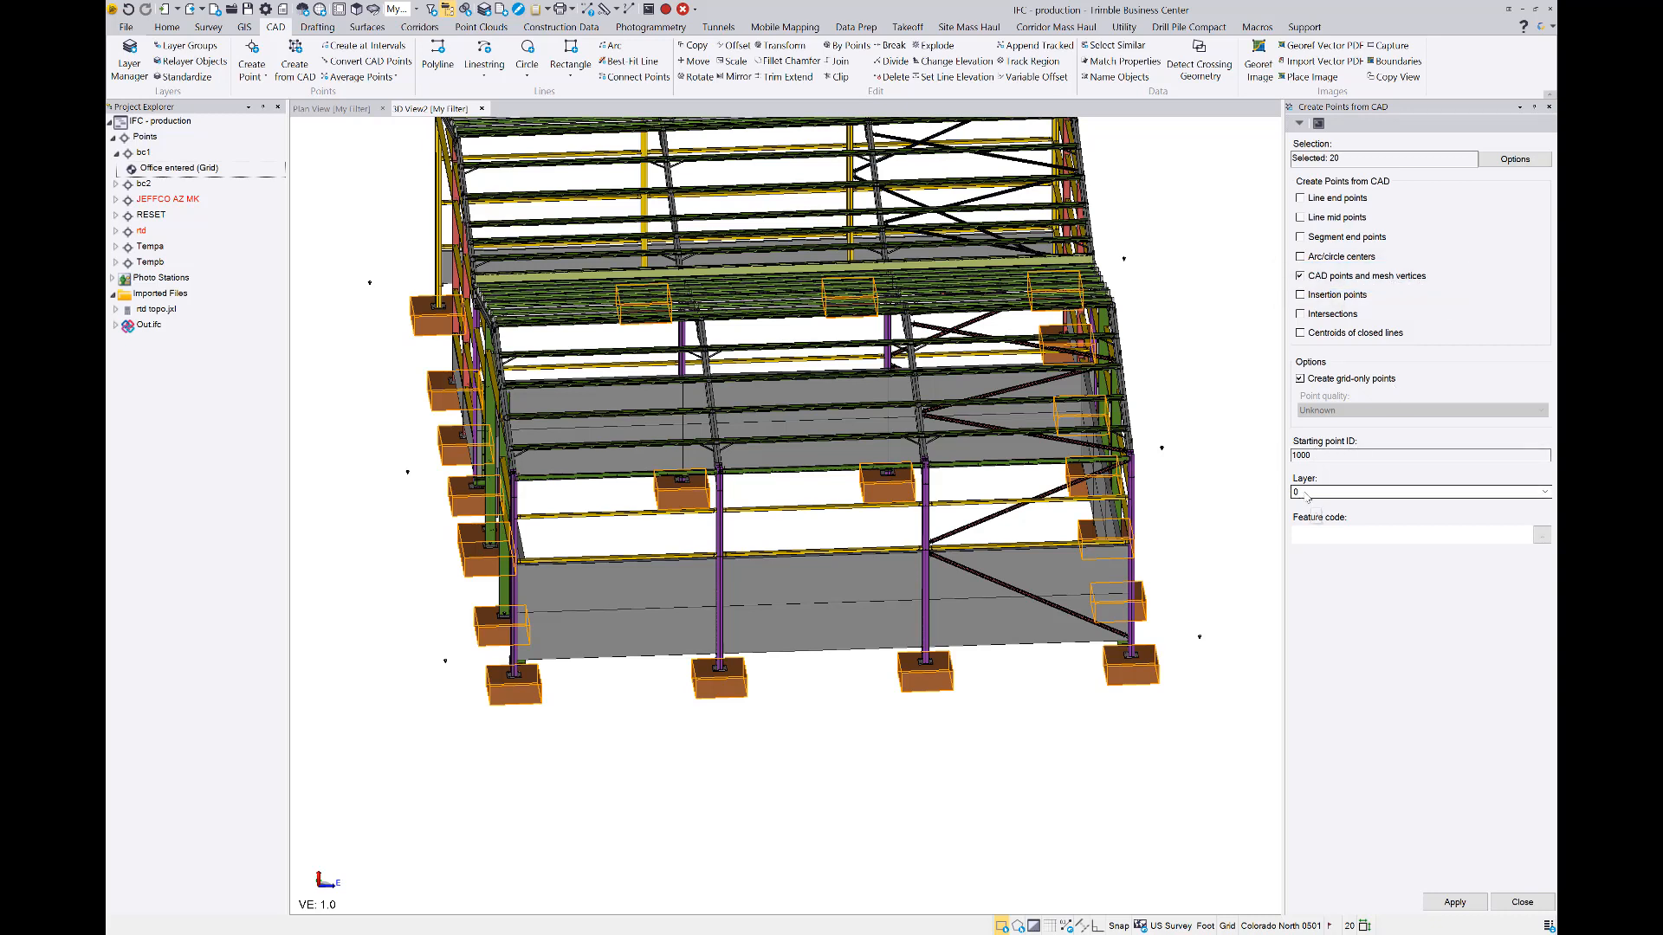
click(1313, 541)
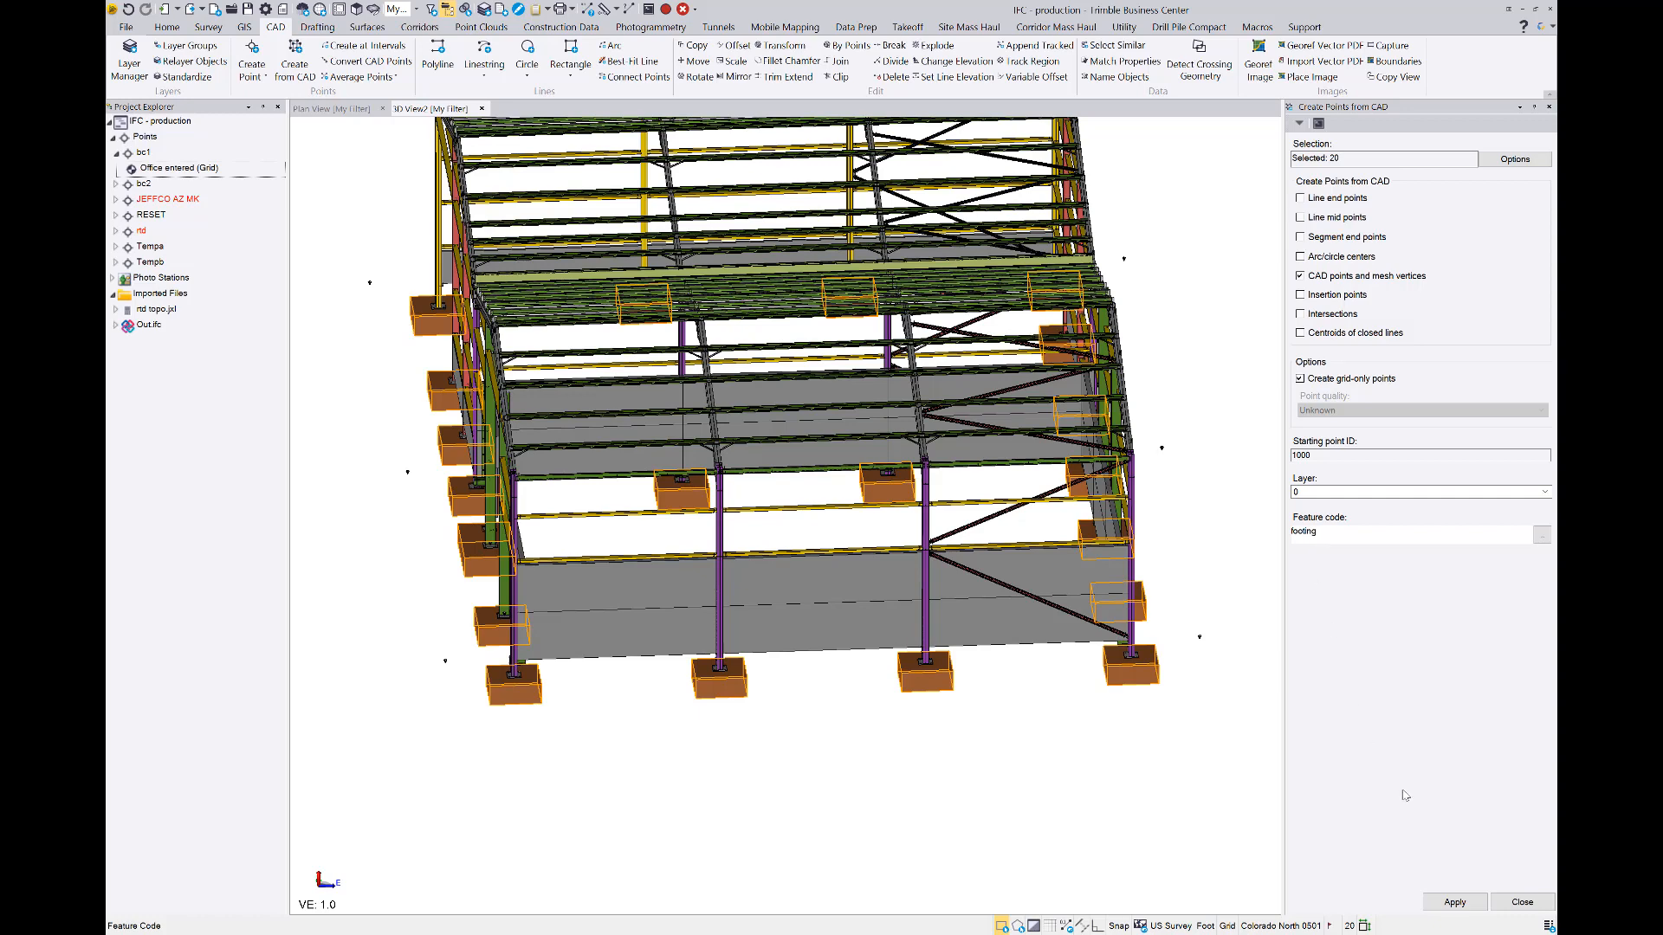
click(1466, 902)
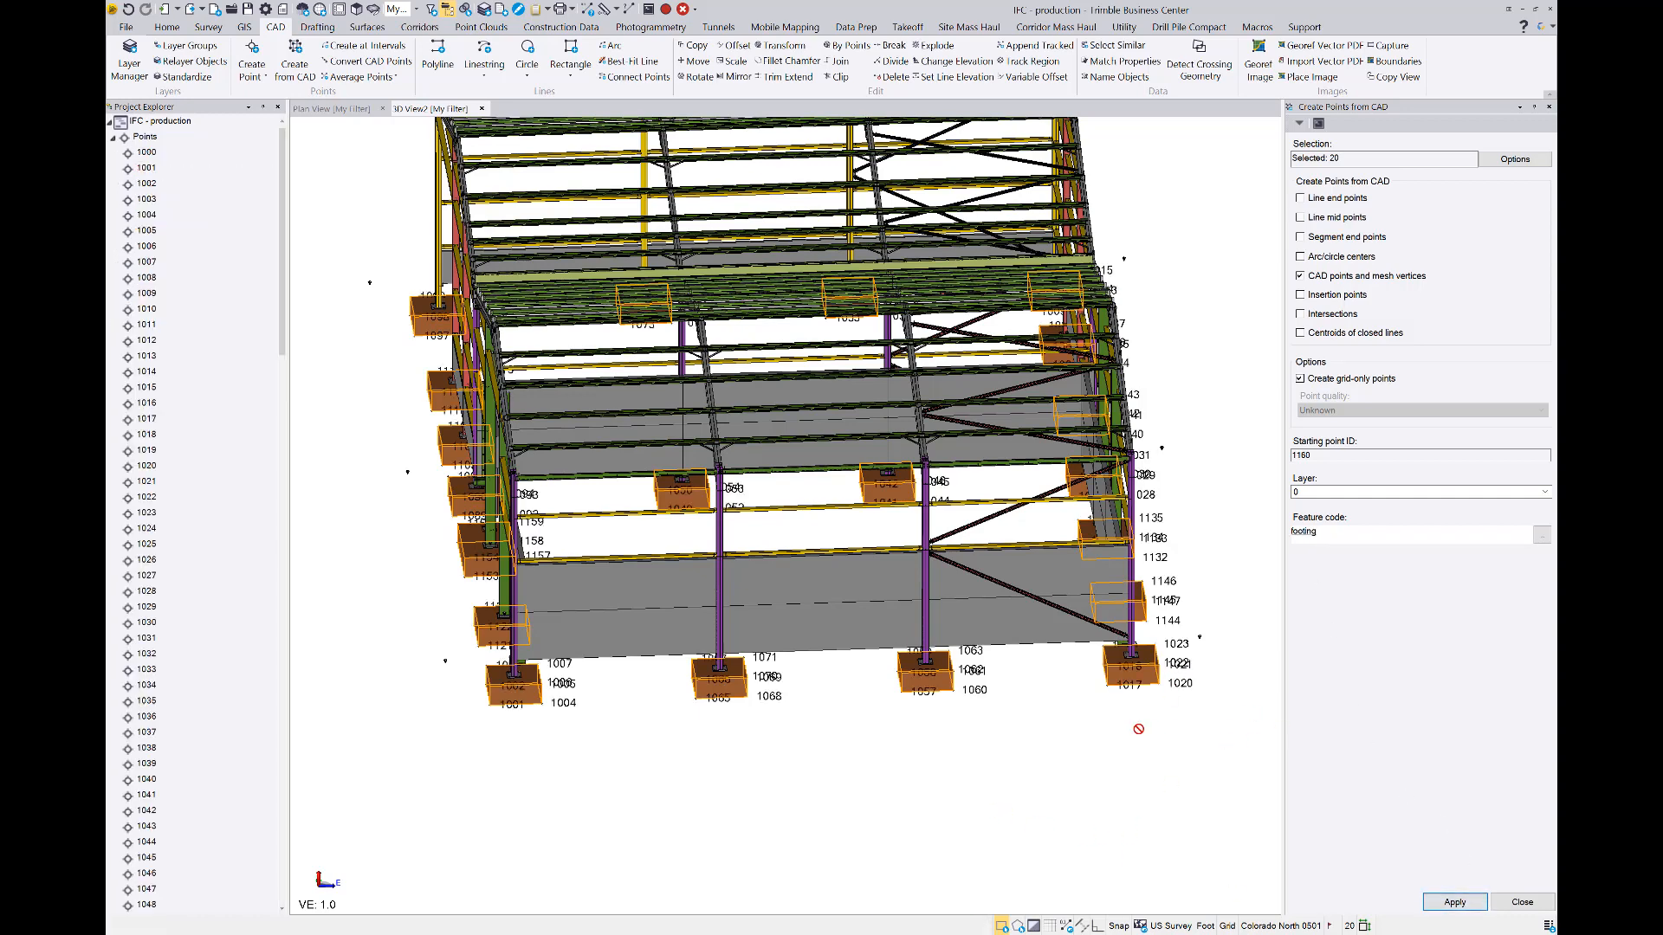
middle_drag(1138, 728, 1115, 722)
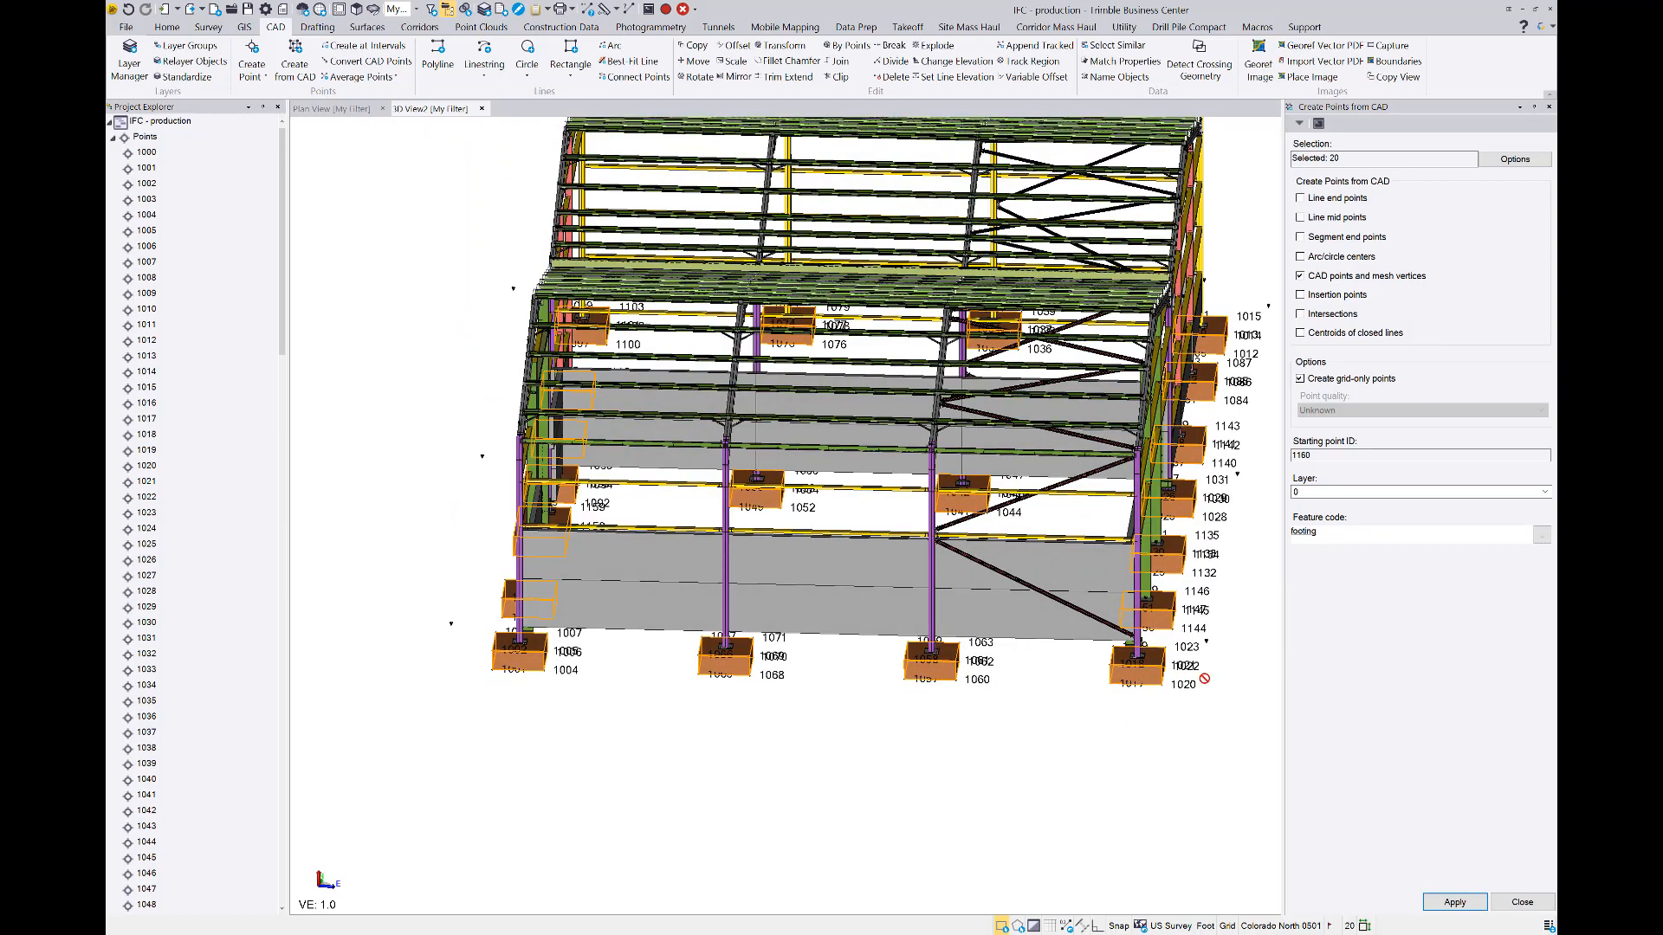
scroll(1119, 693, up, 8)
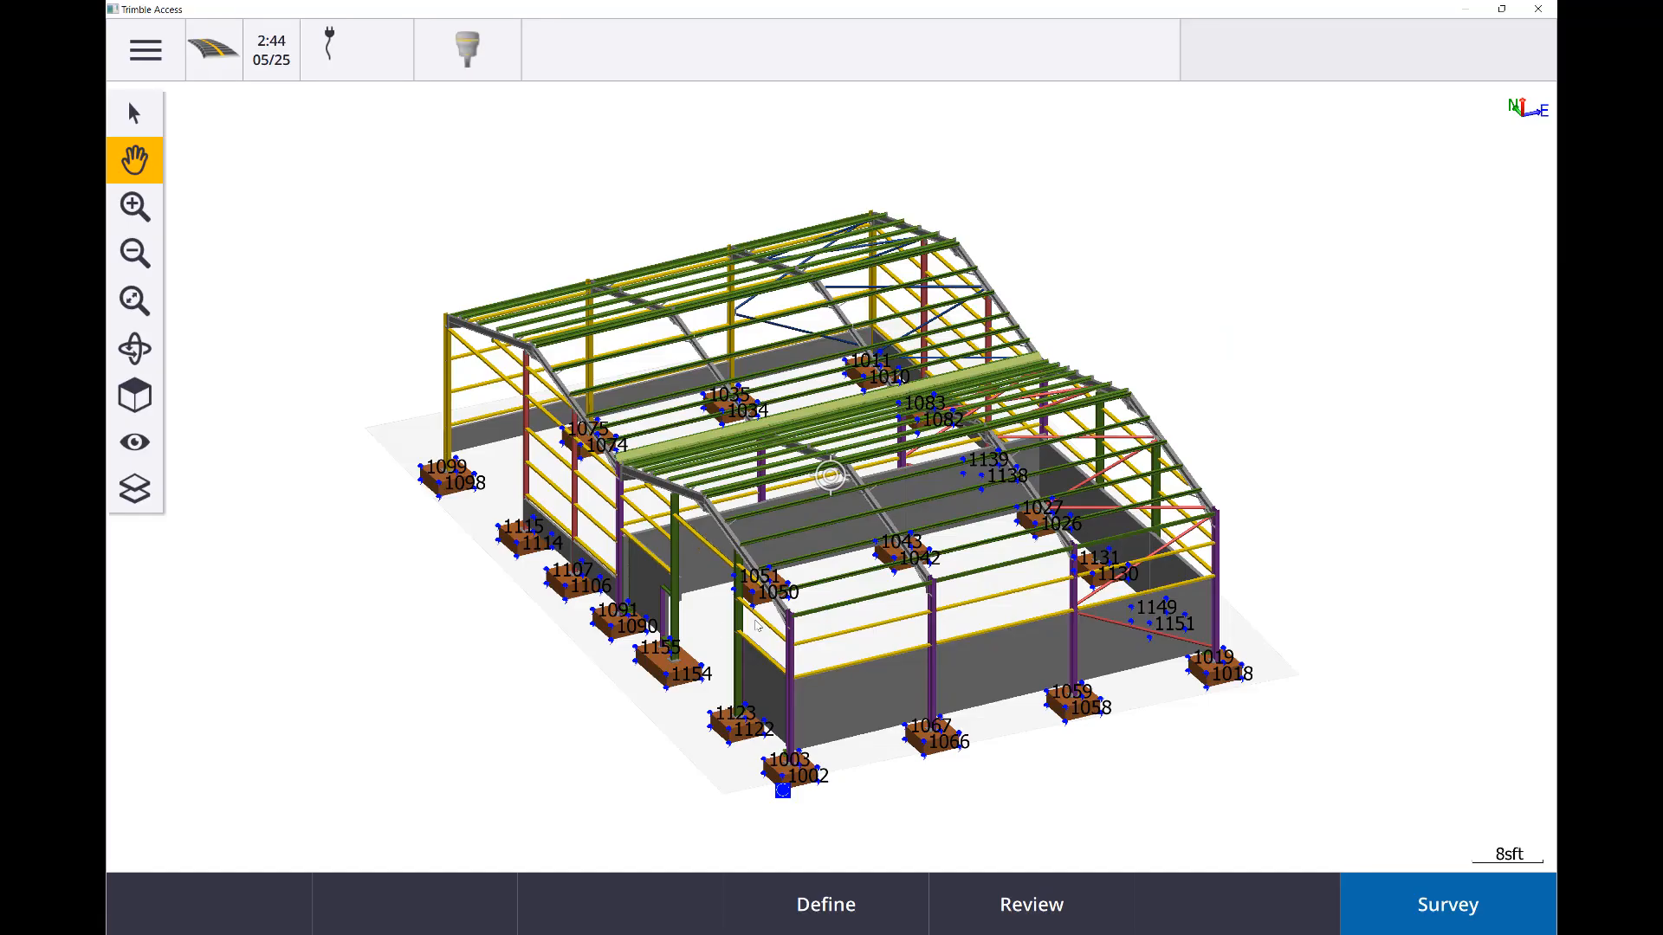
In Trimble Access, open the properties of the validation job and check its linked files
click(145, 50)
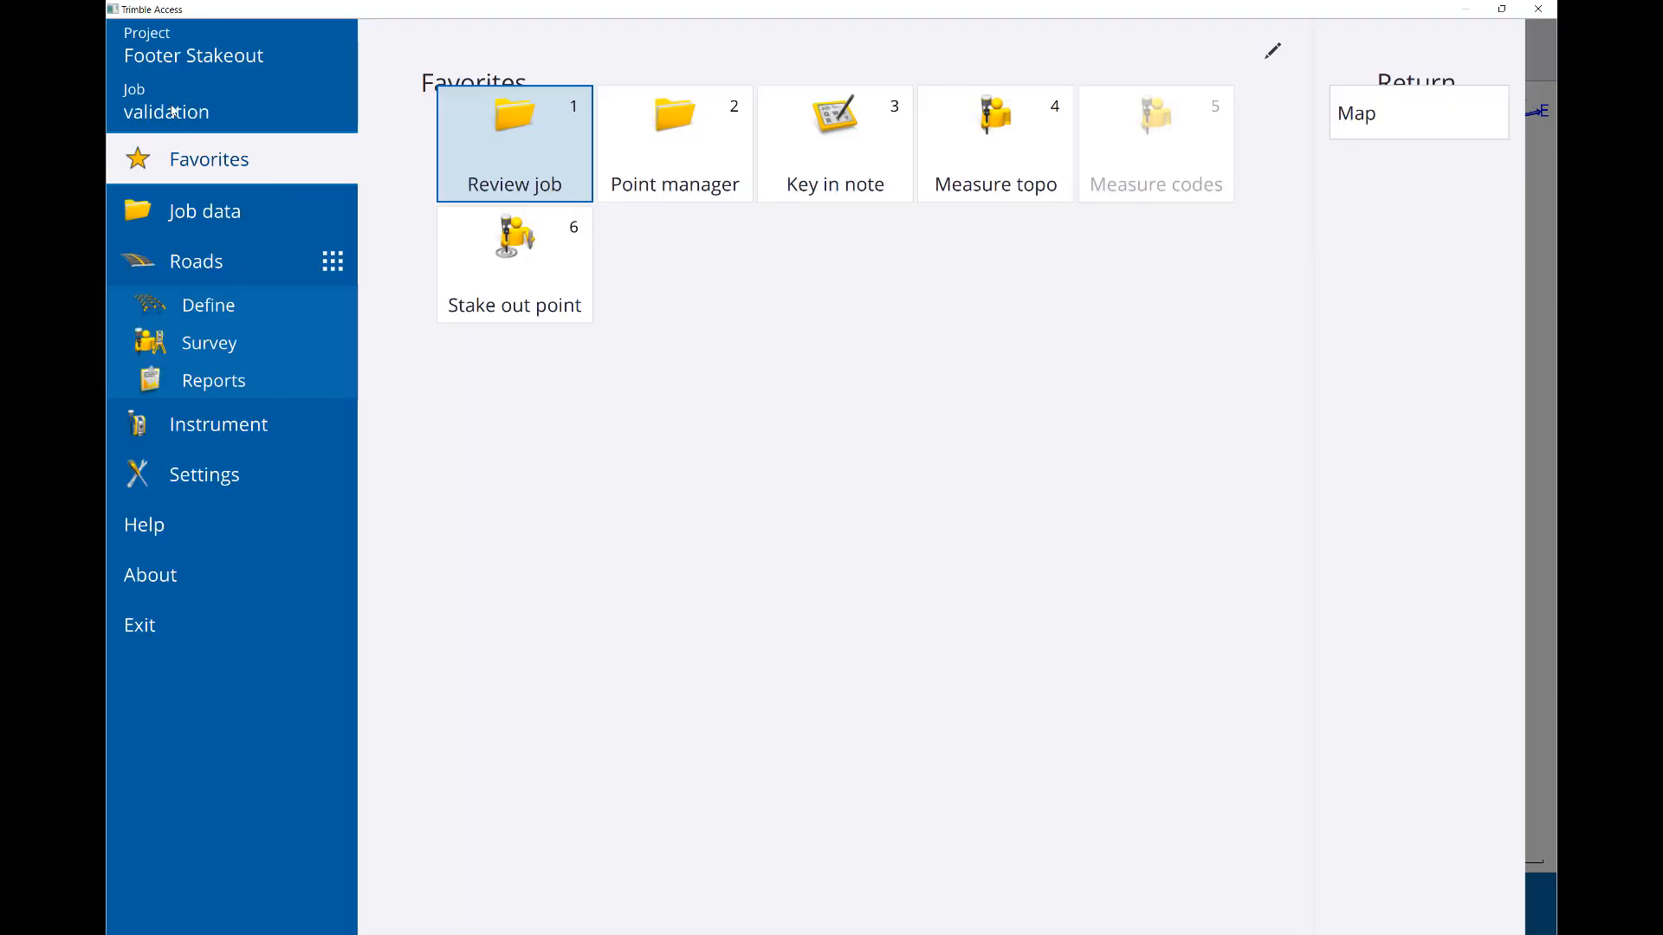
click(173, 111)
click(1026, 908)
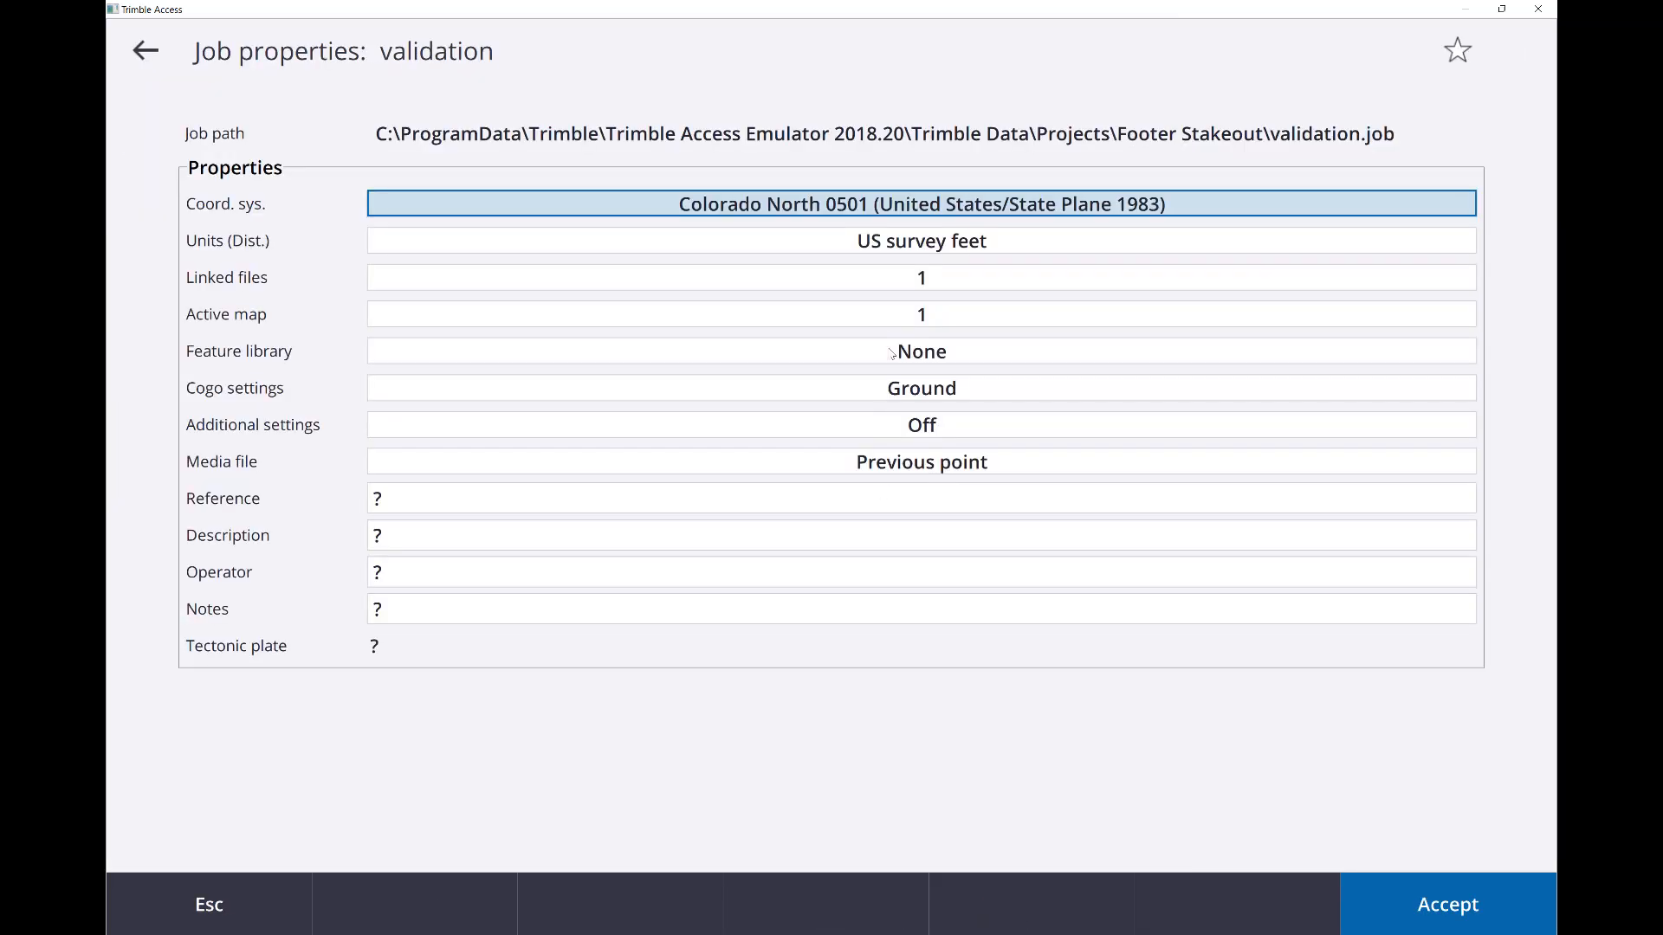
click(866, 279)
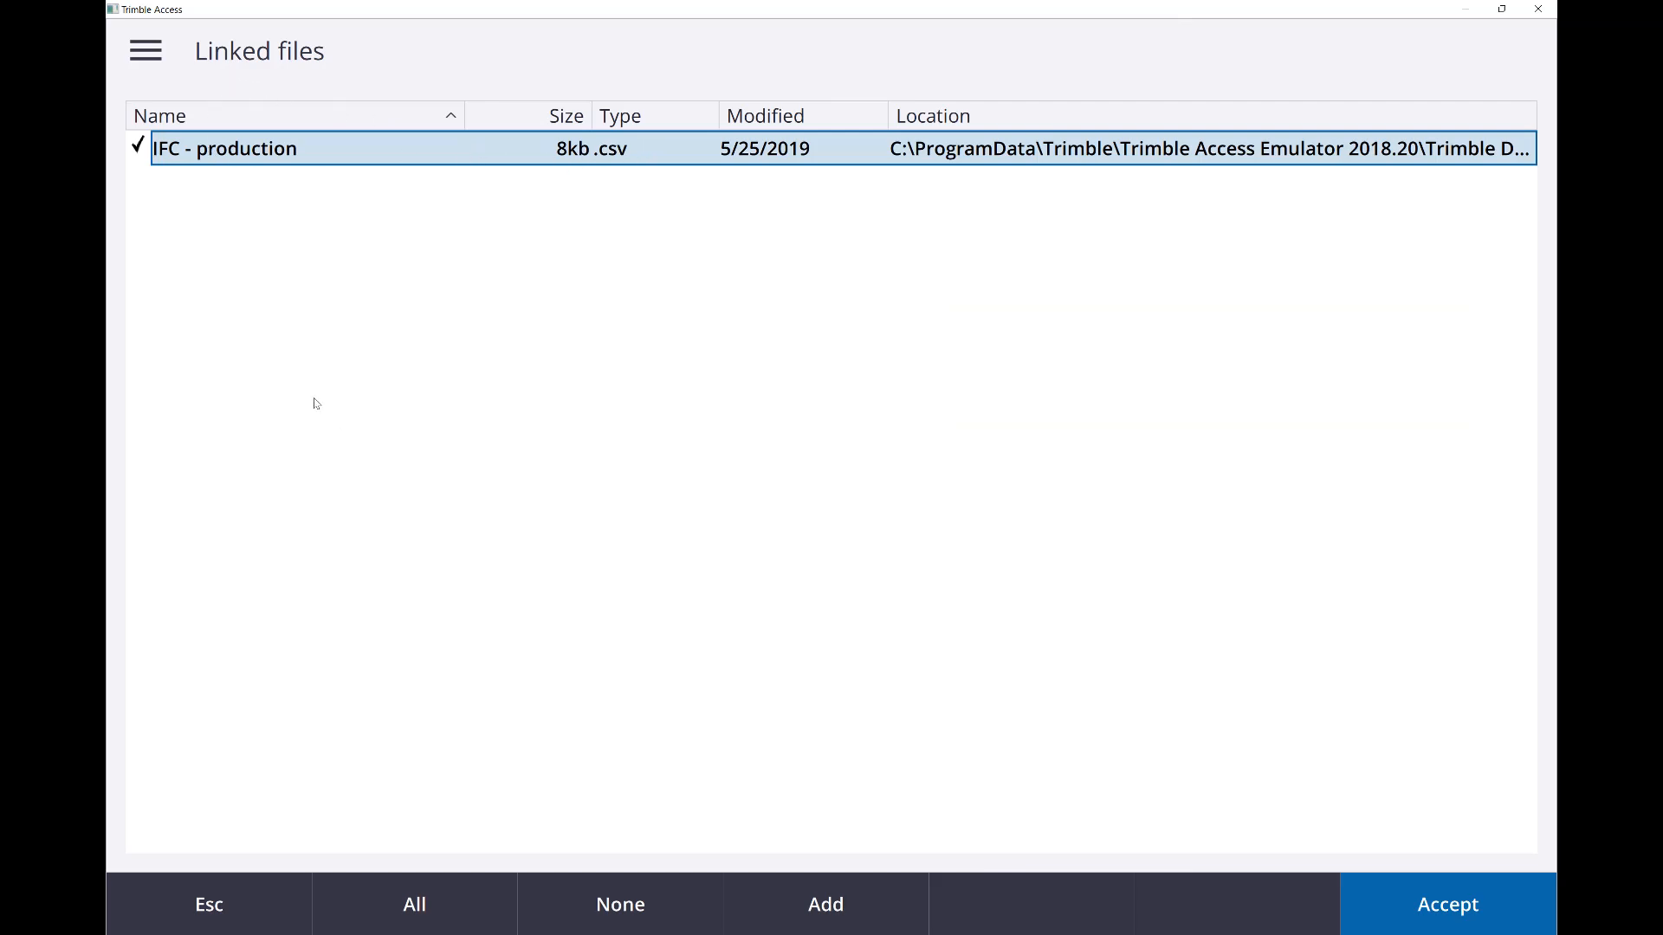
click(266, 890)
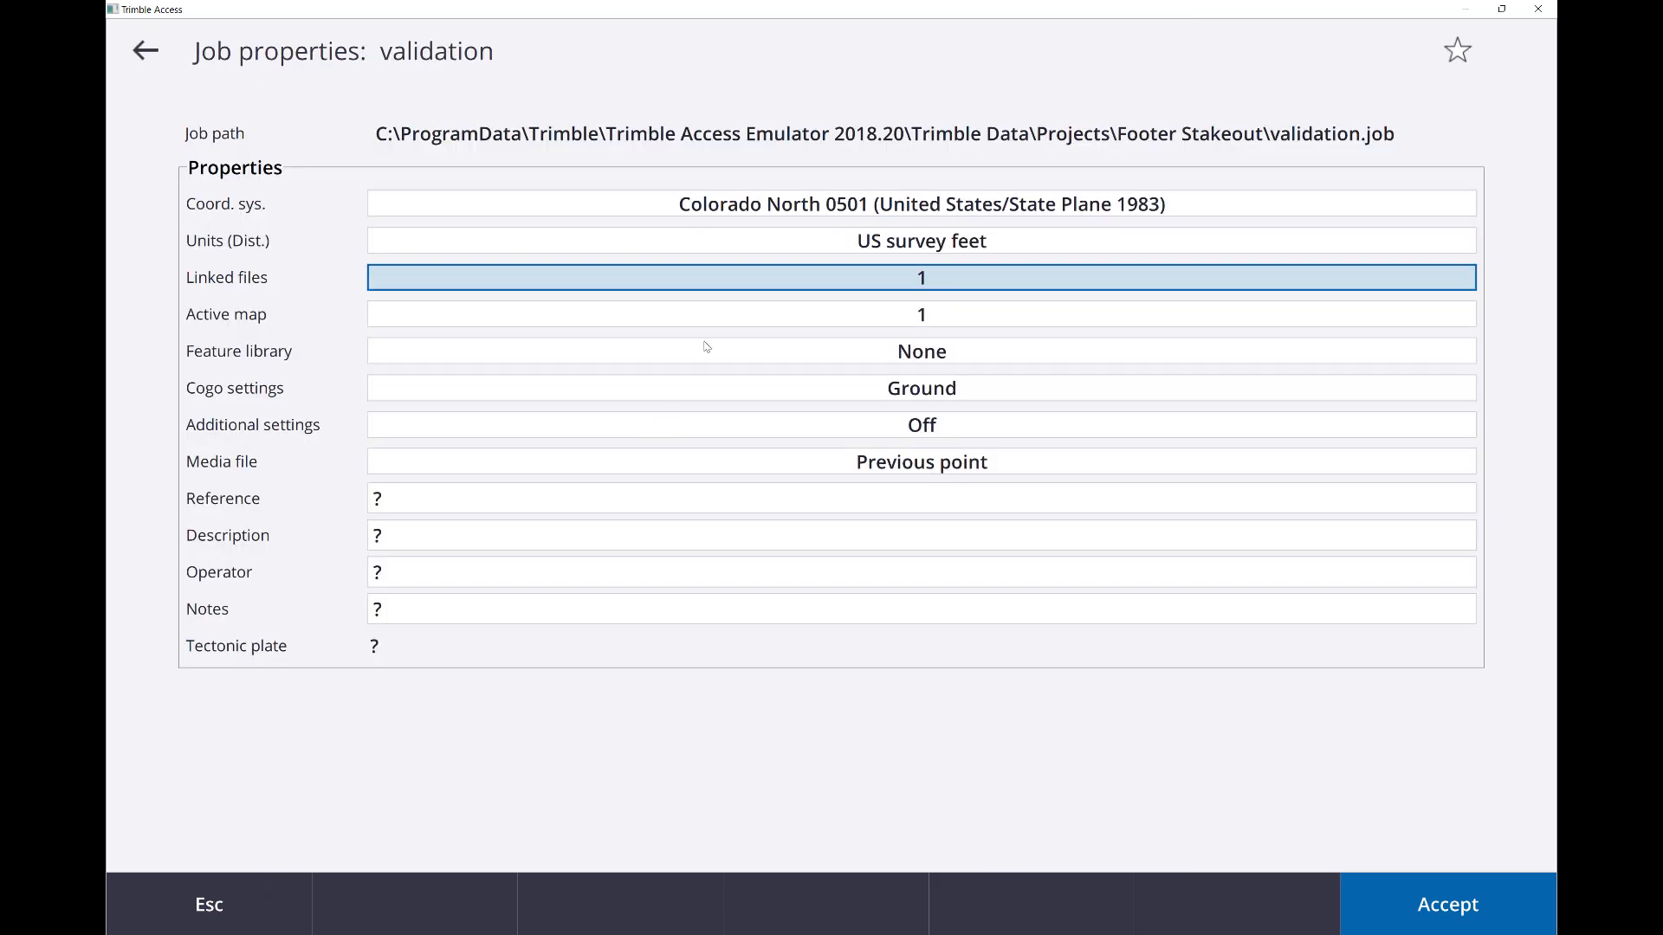
Check the layers of IFC - production.ifc in the job's active map, and reopen the validation job in the map
click(701, 316)
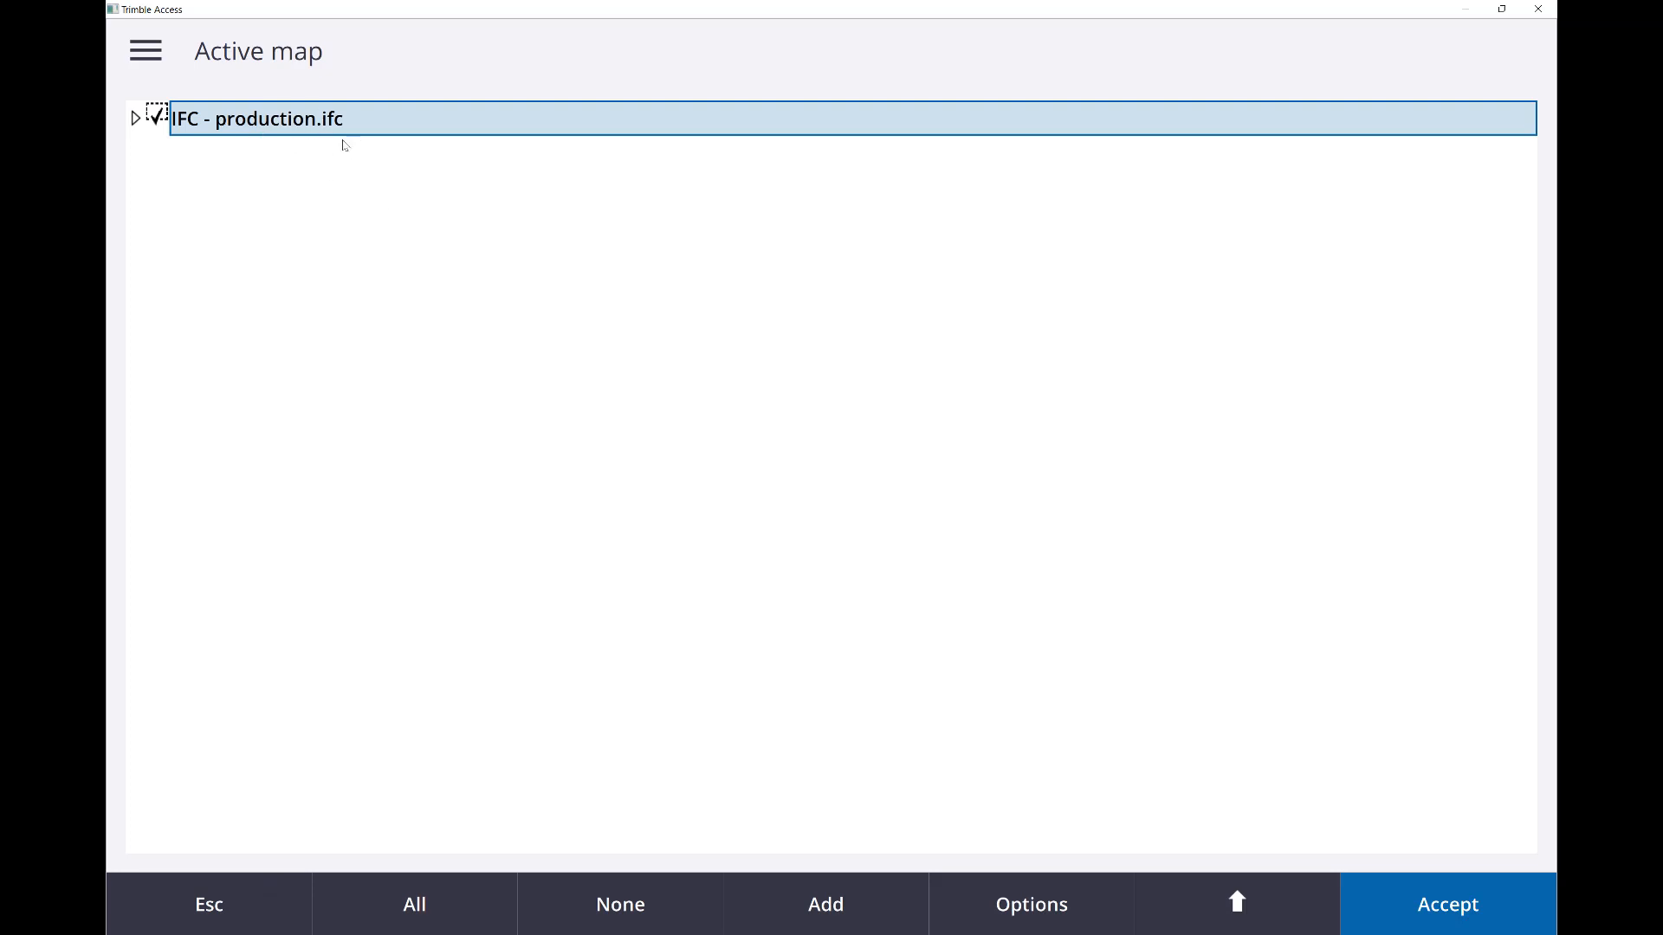
click(135, 117)
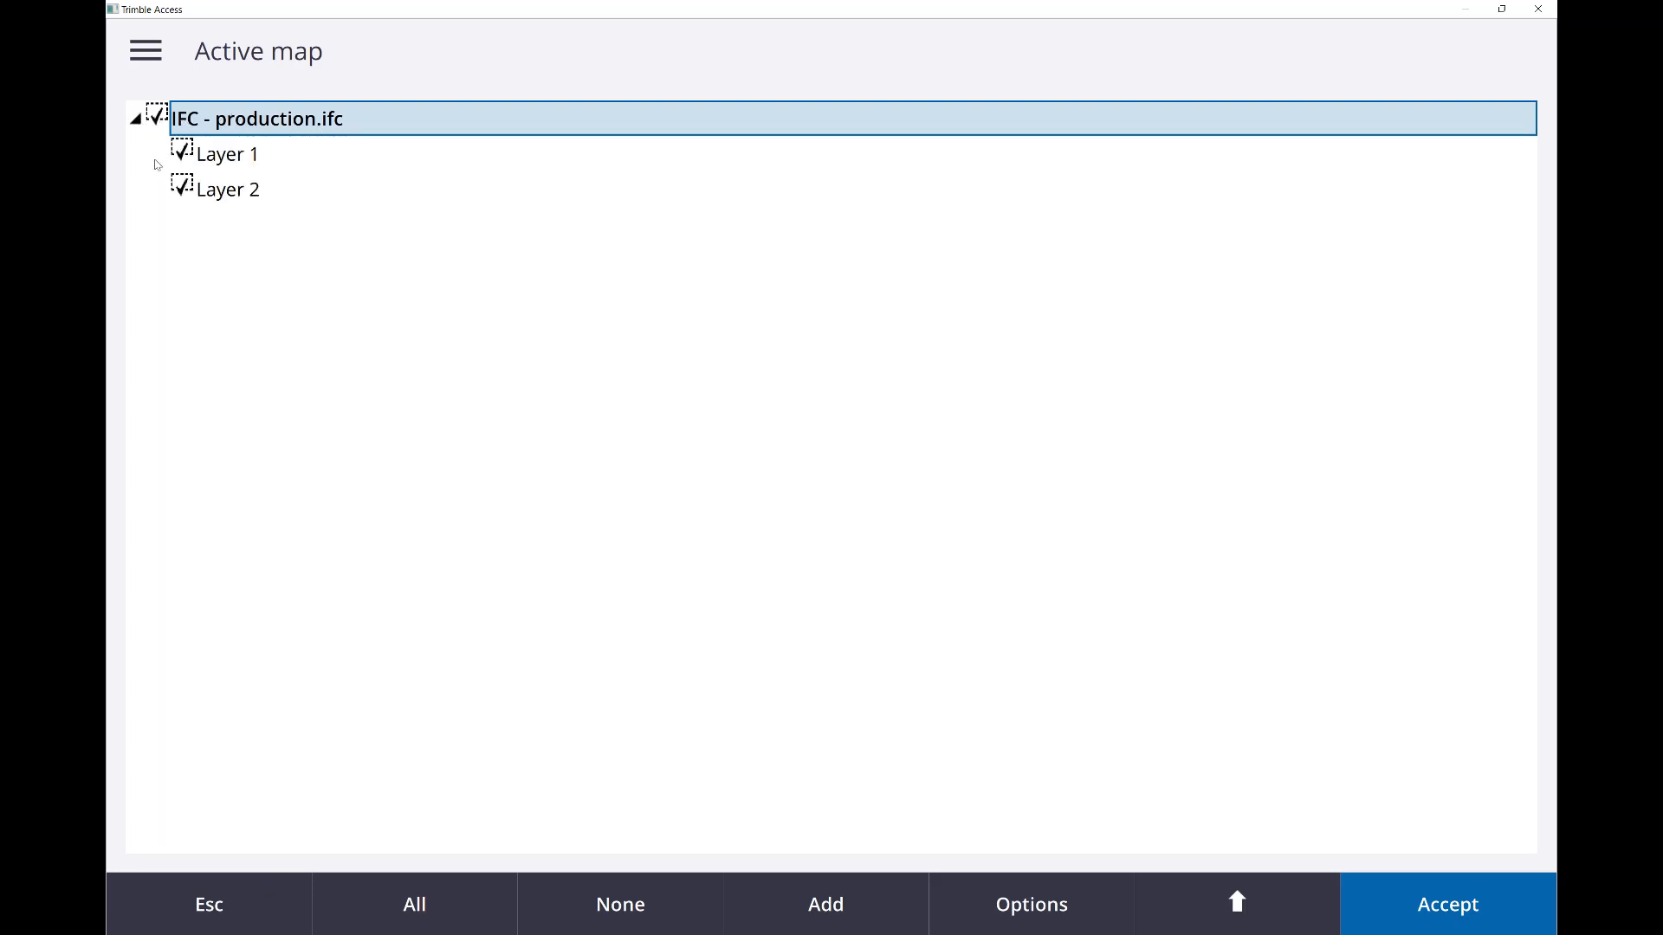
click(136, 119)
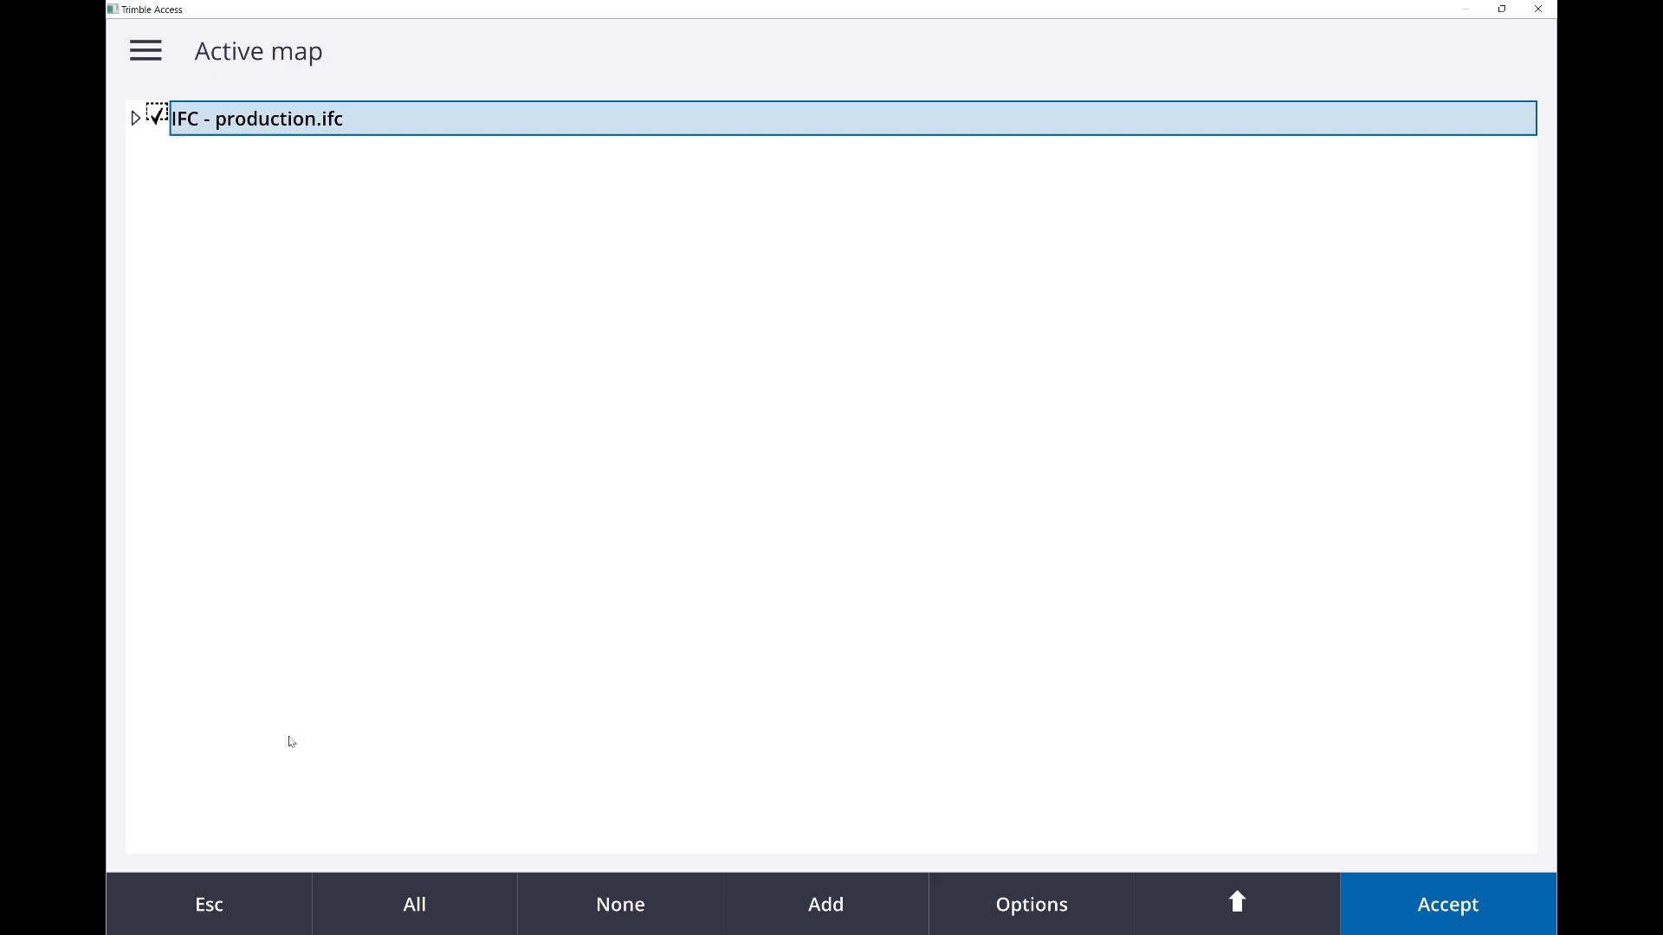
click(263, 917)
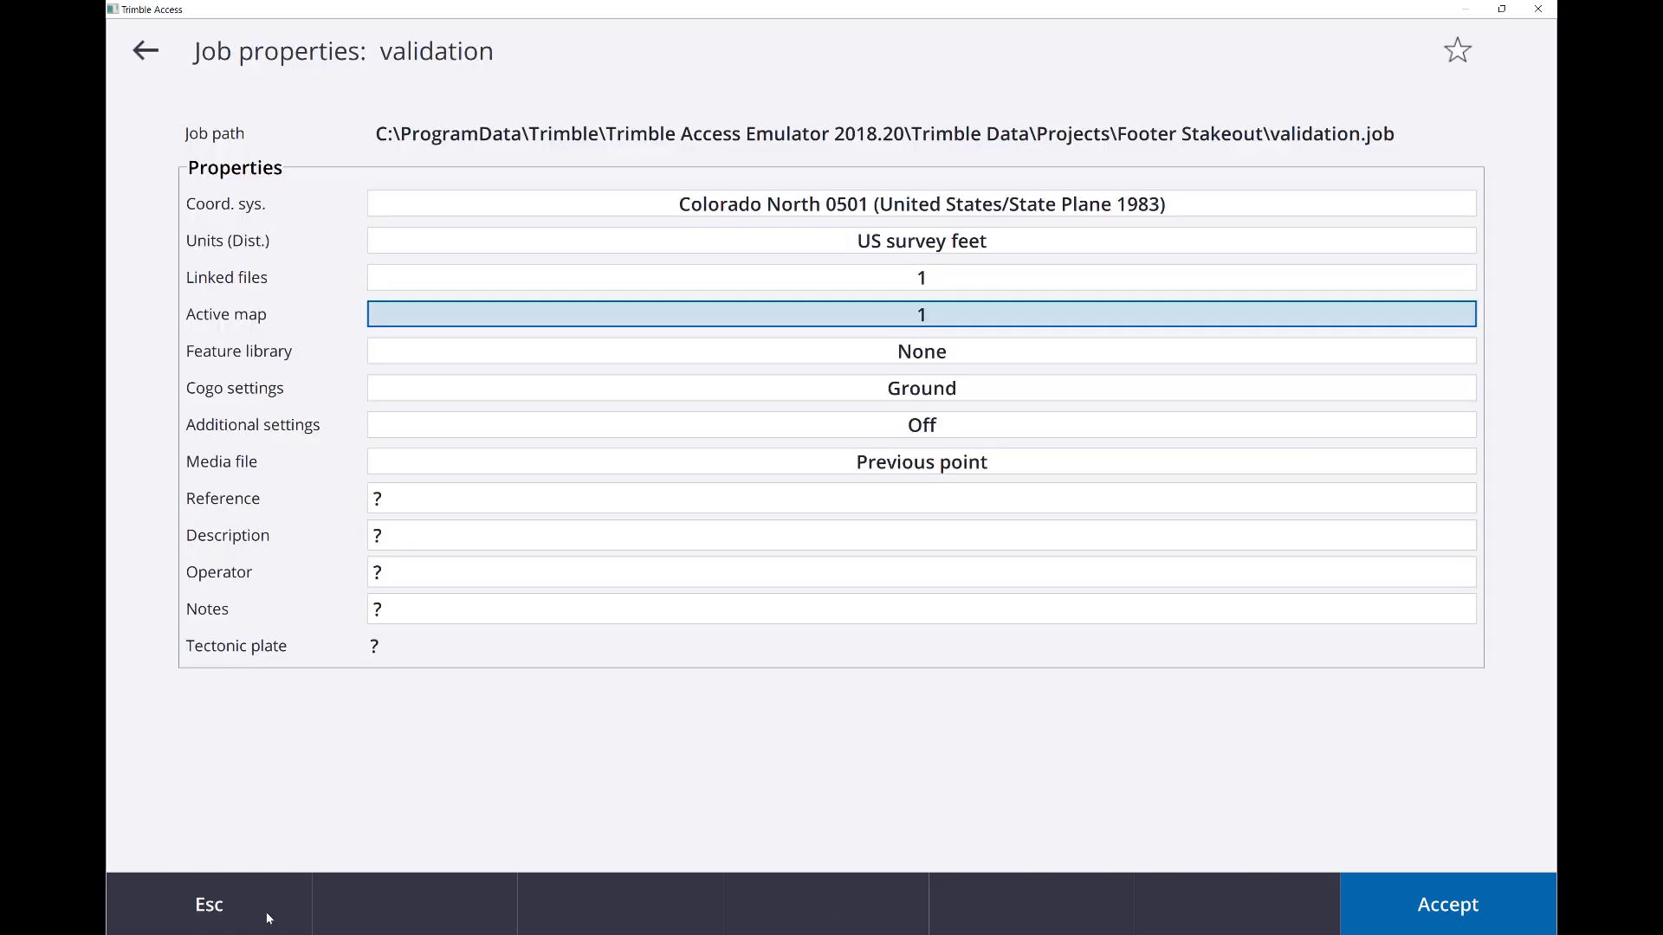
click(151, 62)
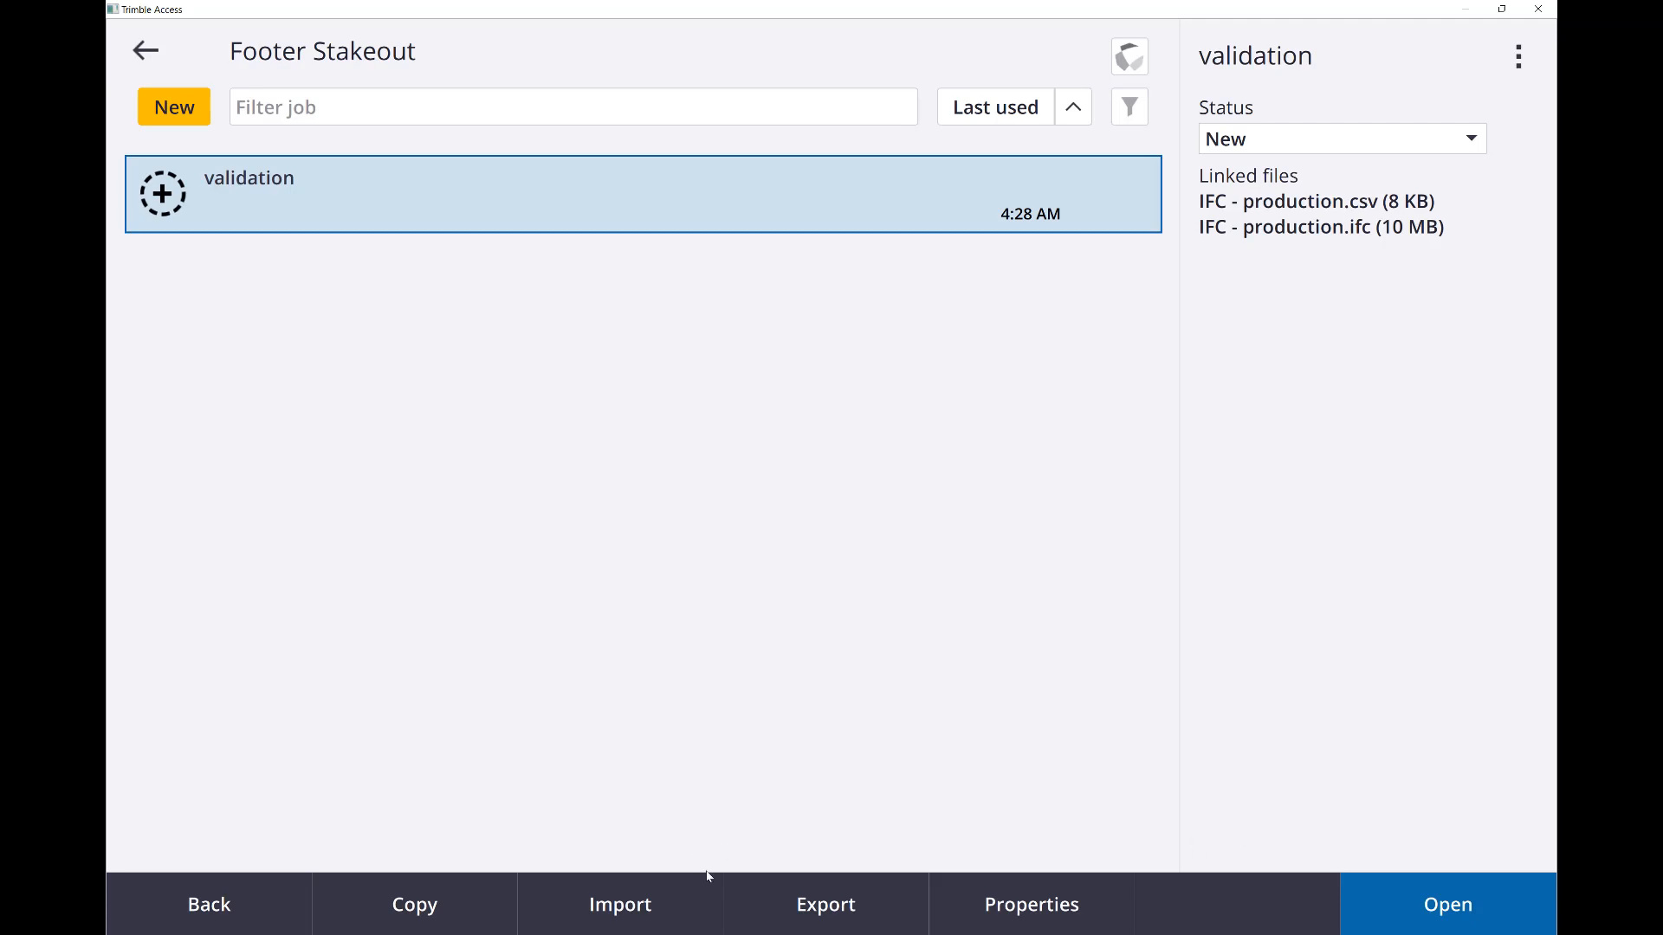
click(1526, 919)
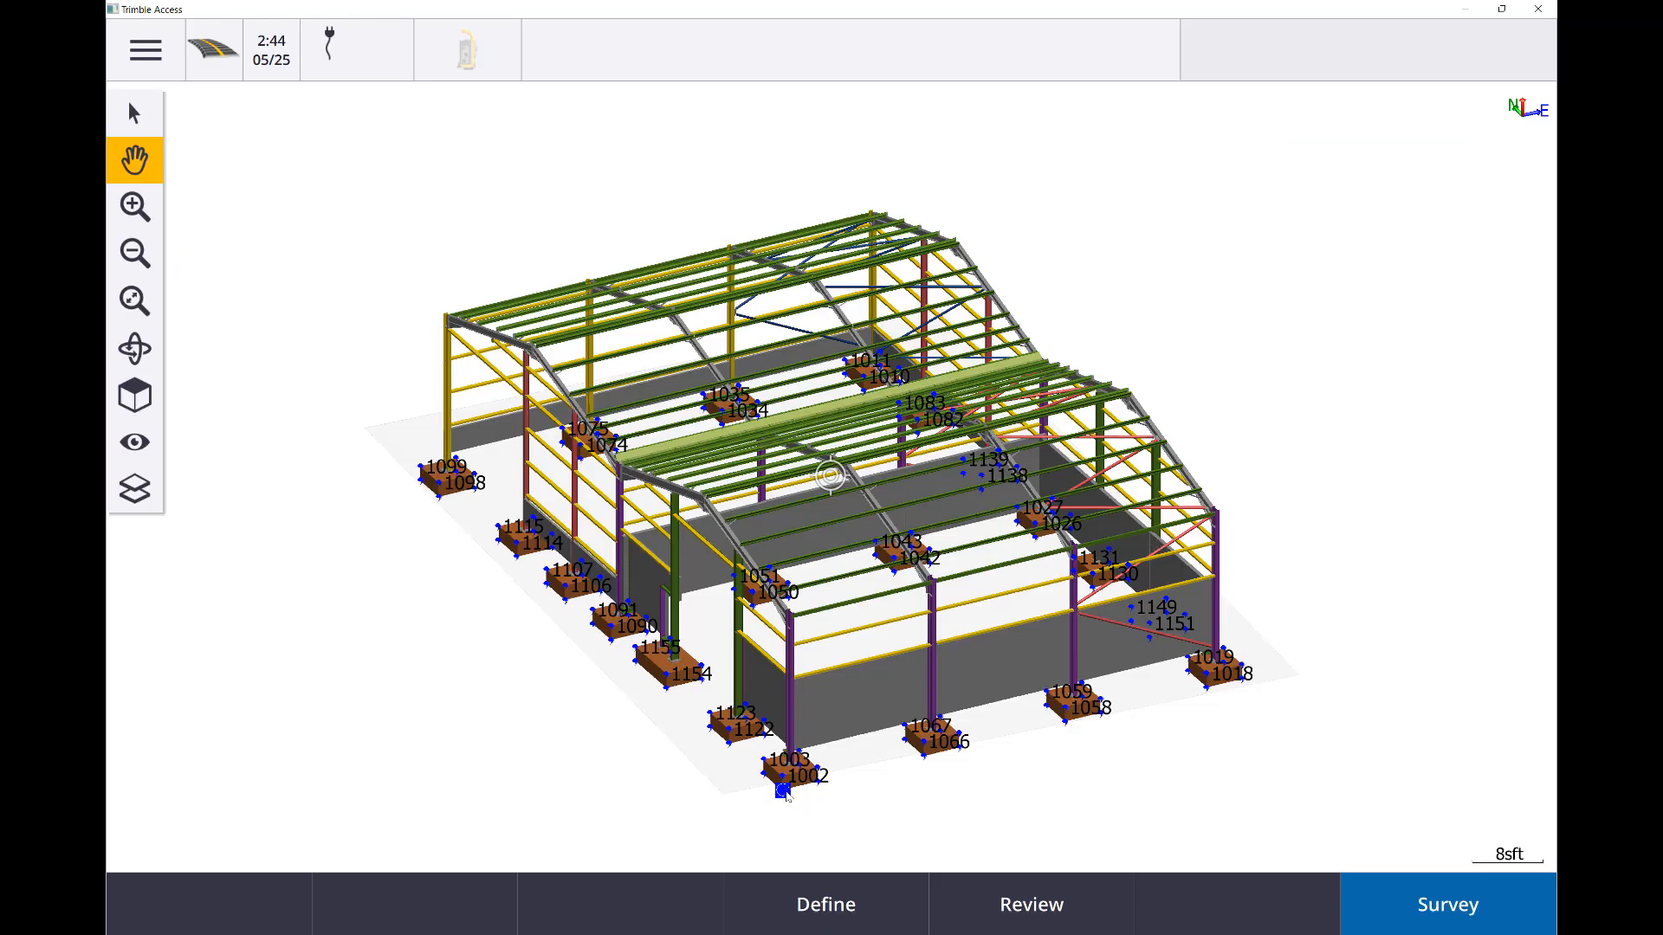
Select the corner point 1123 of the footing behind the front corner in the map and review its point details
click(785, 791)
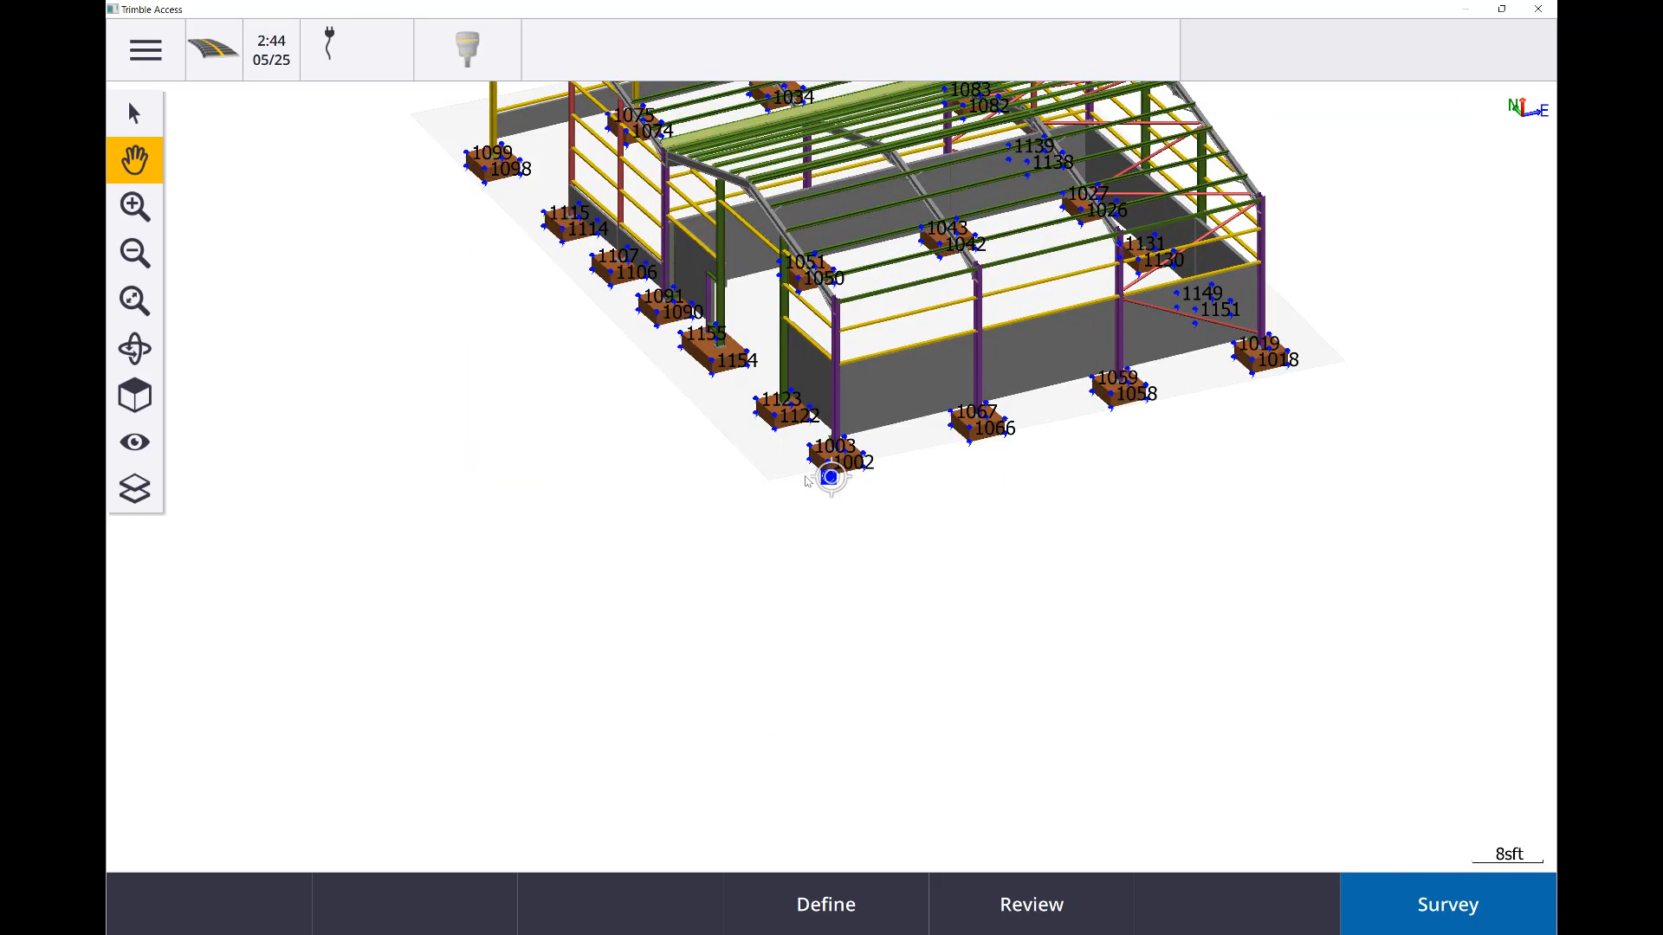
click(807, 460)
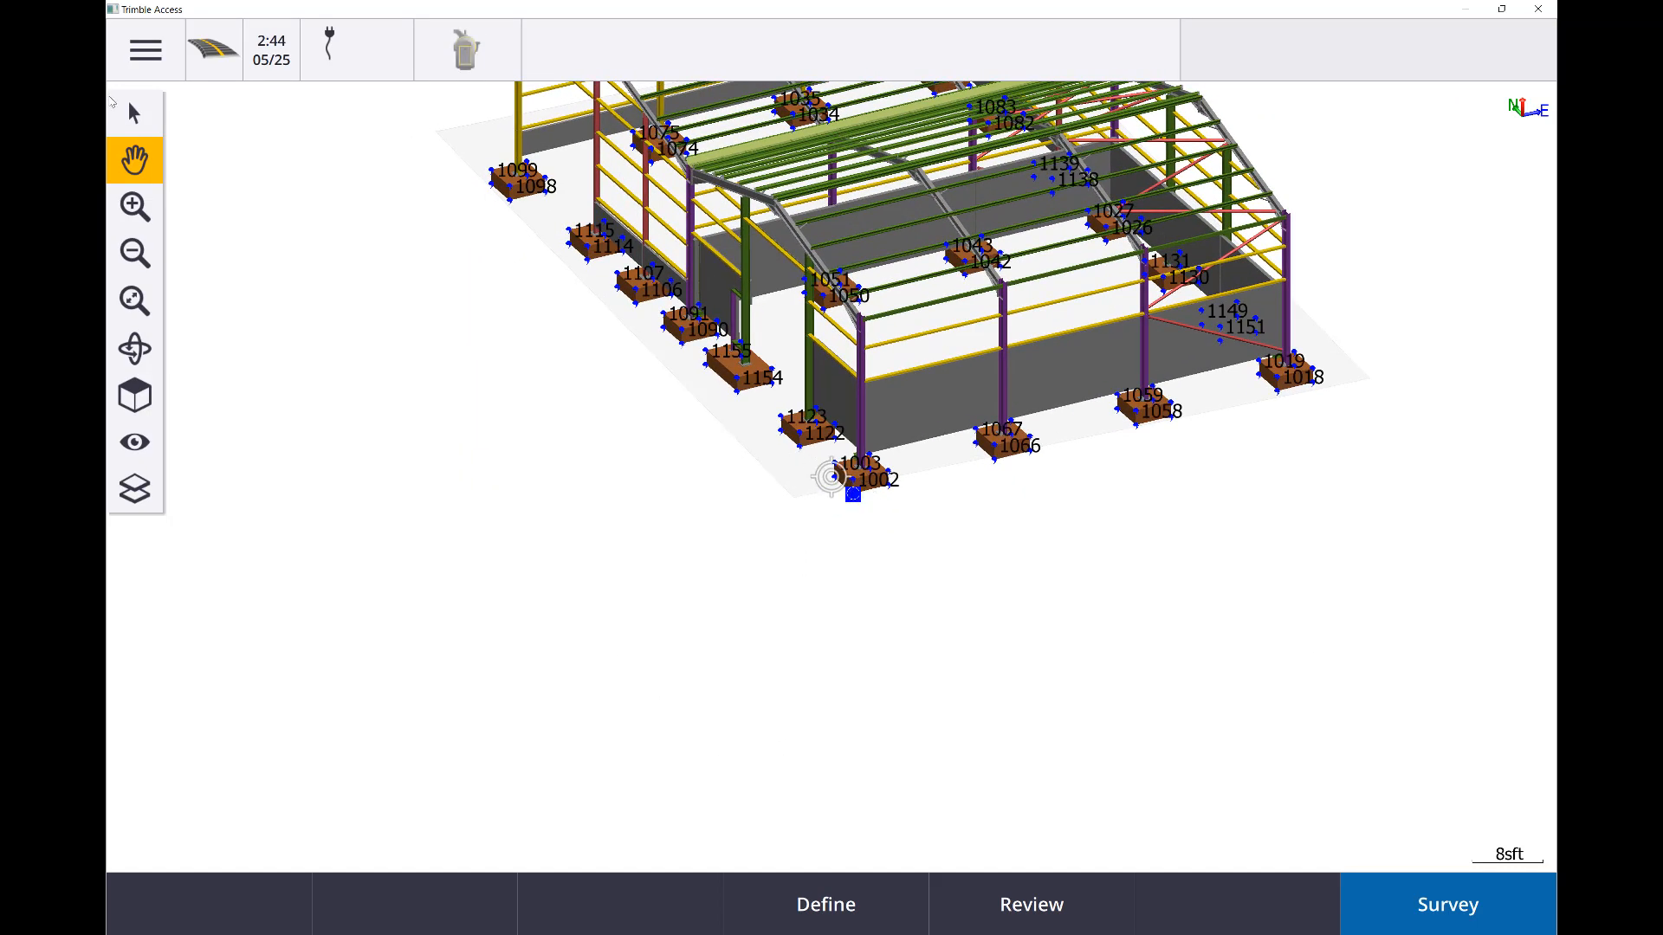
click(134, 113)
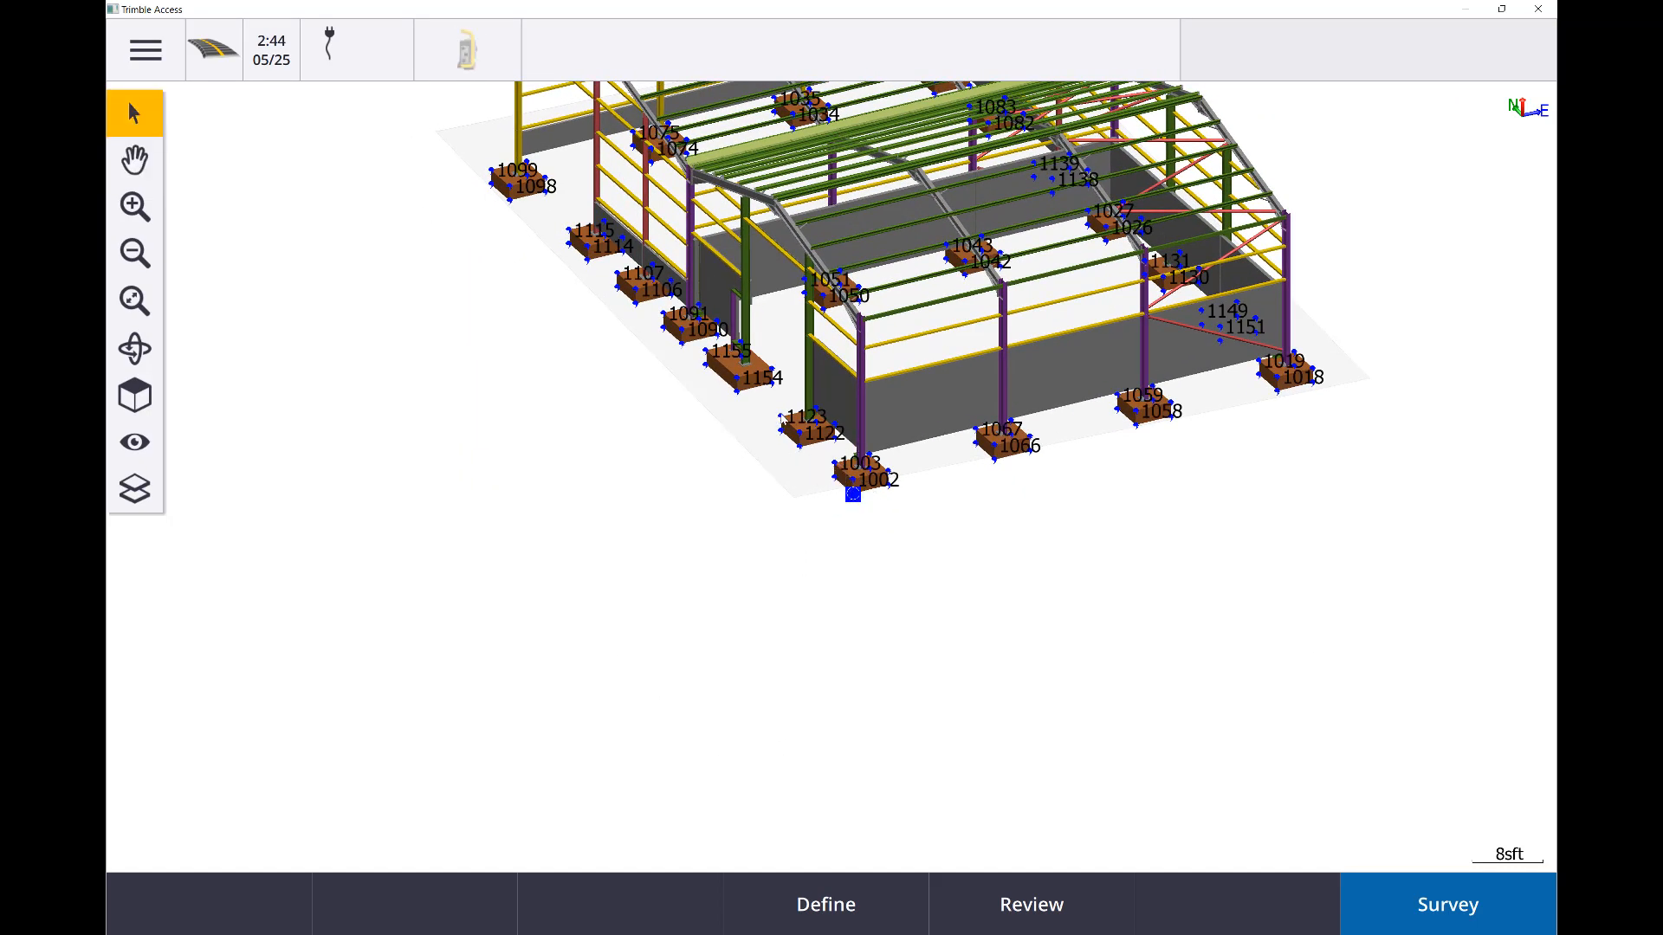
right_click(779, 418)
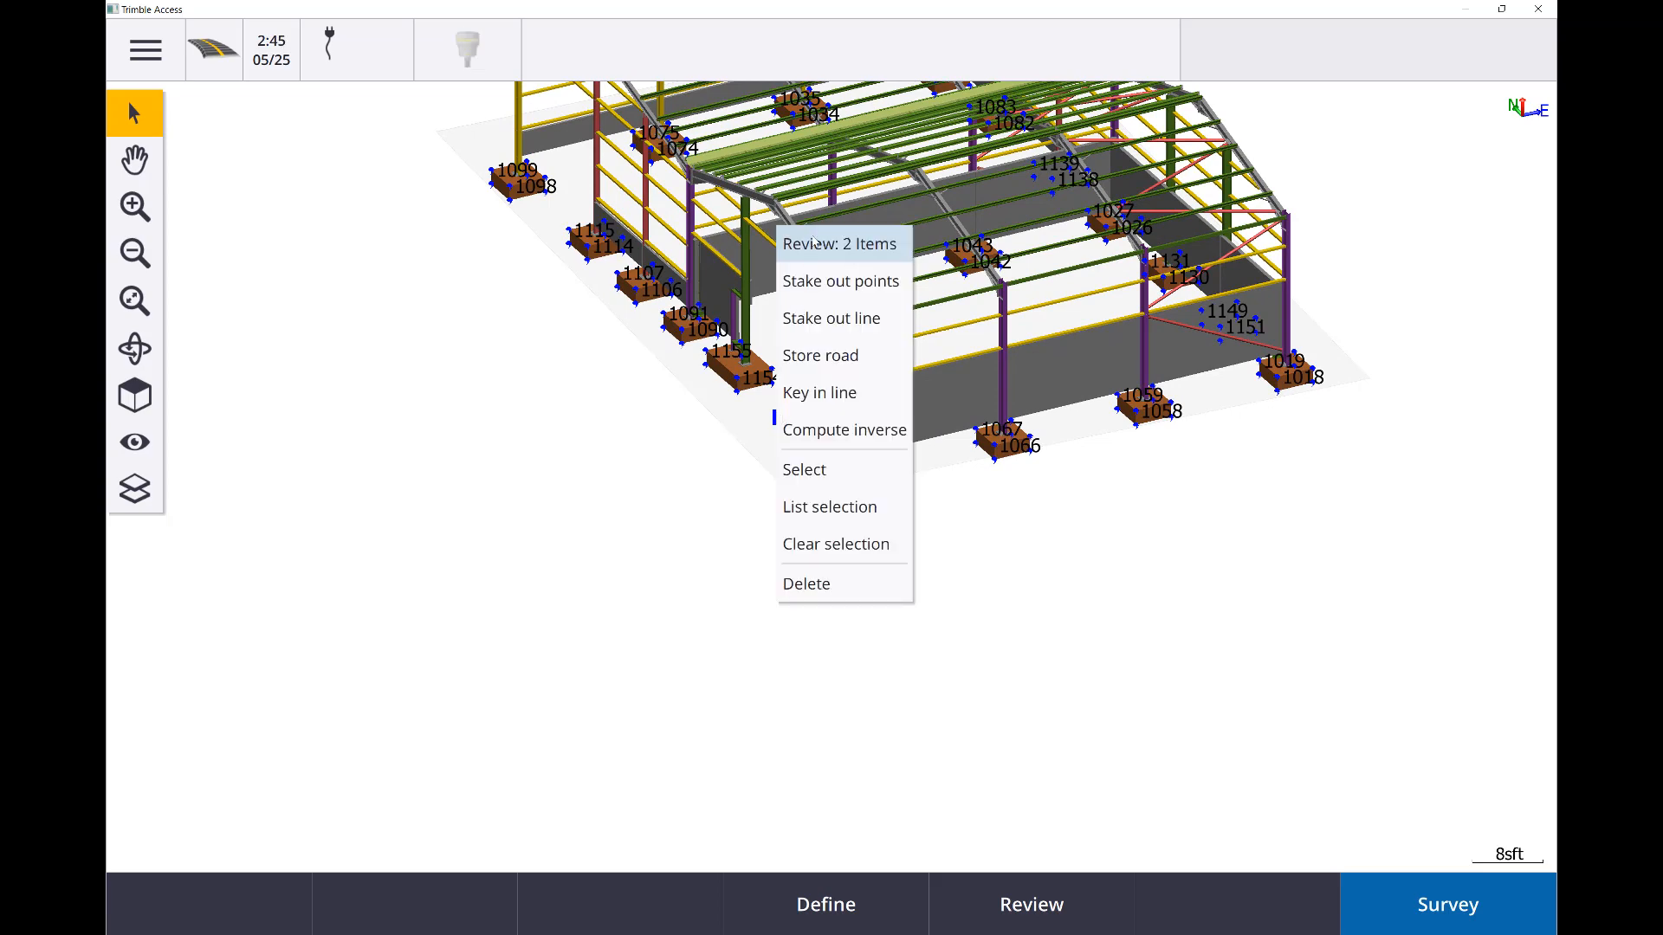
click(815, 250)
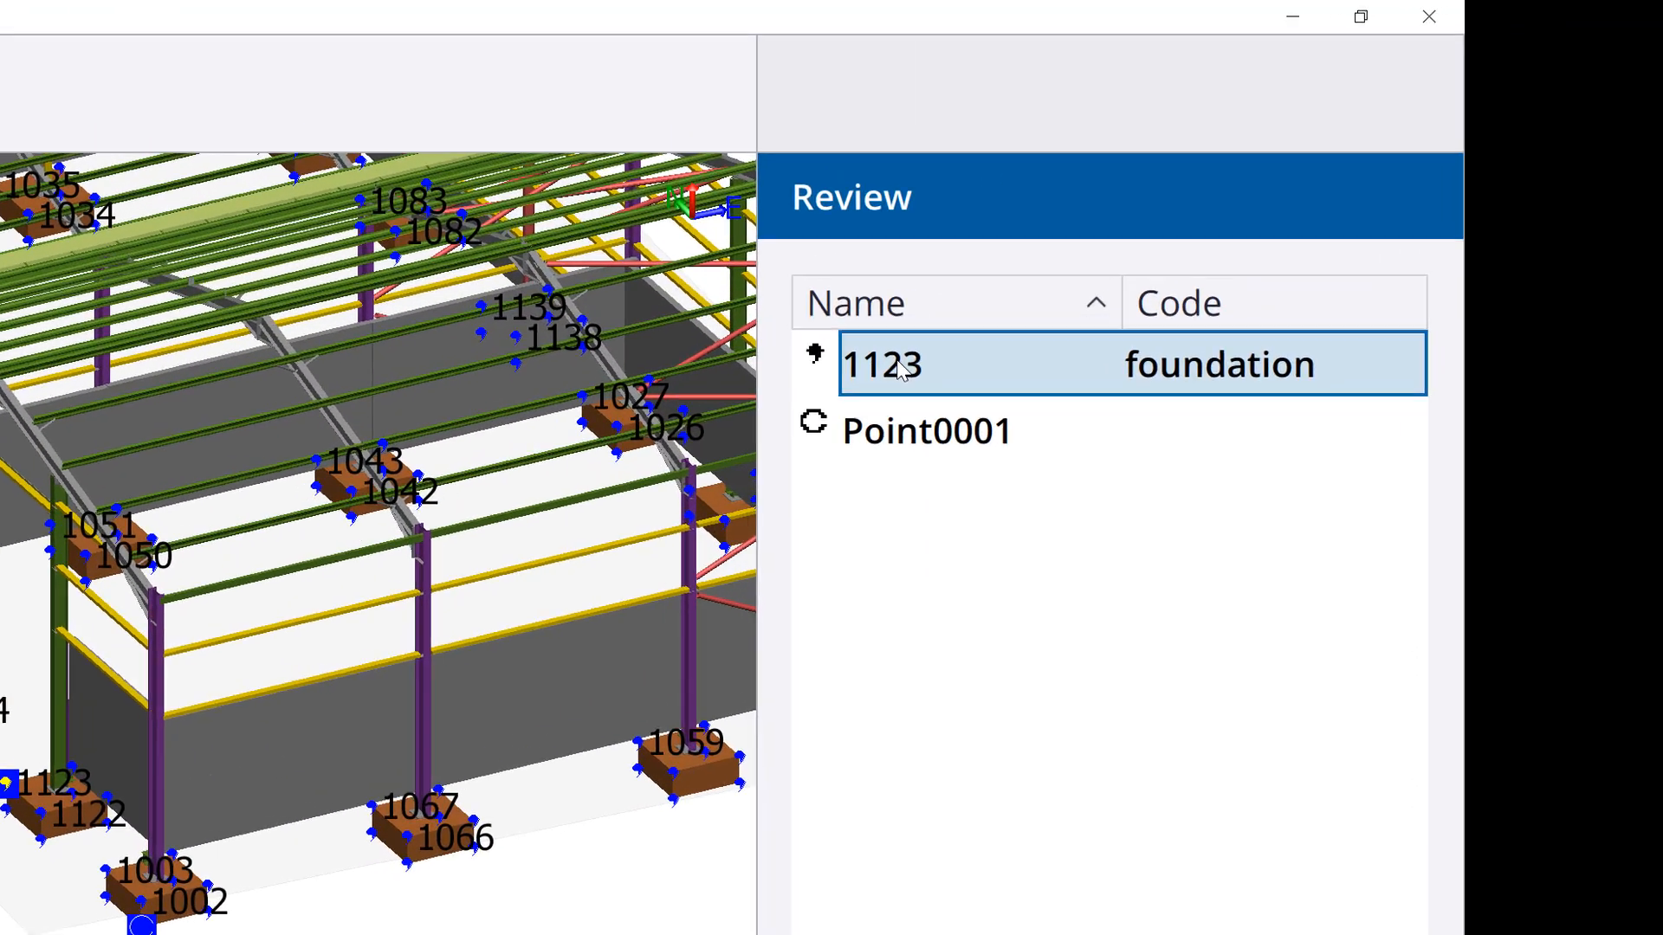
click(901, 365)
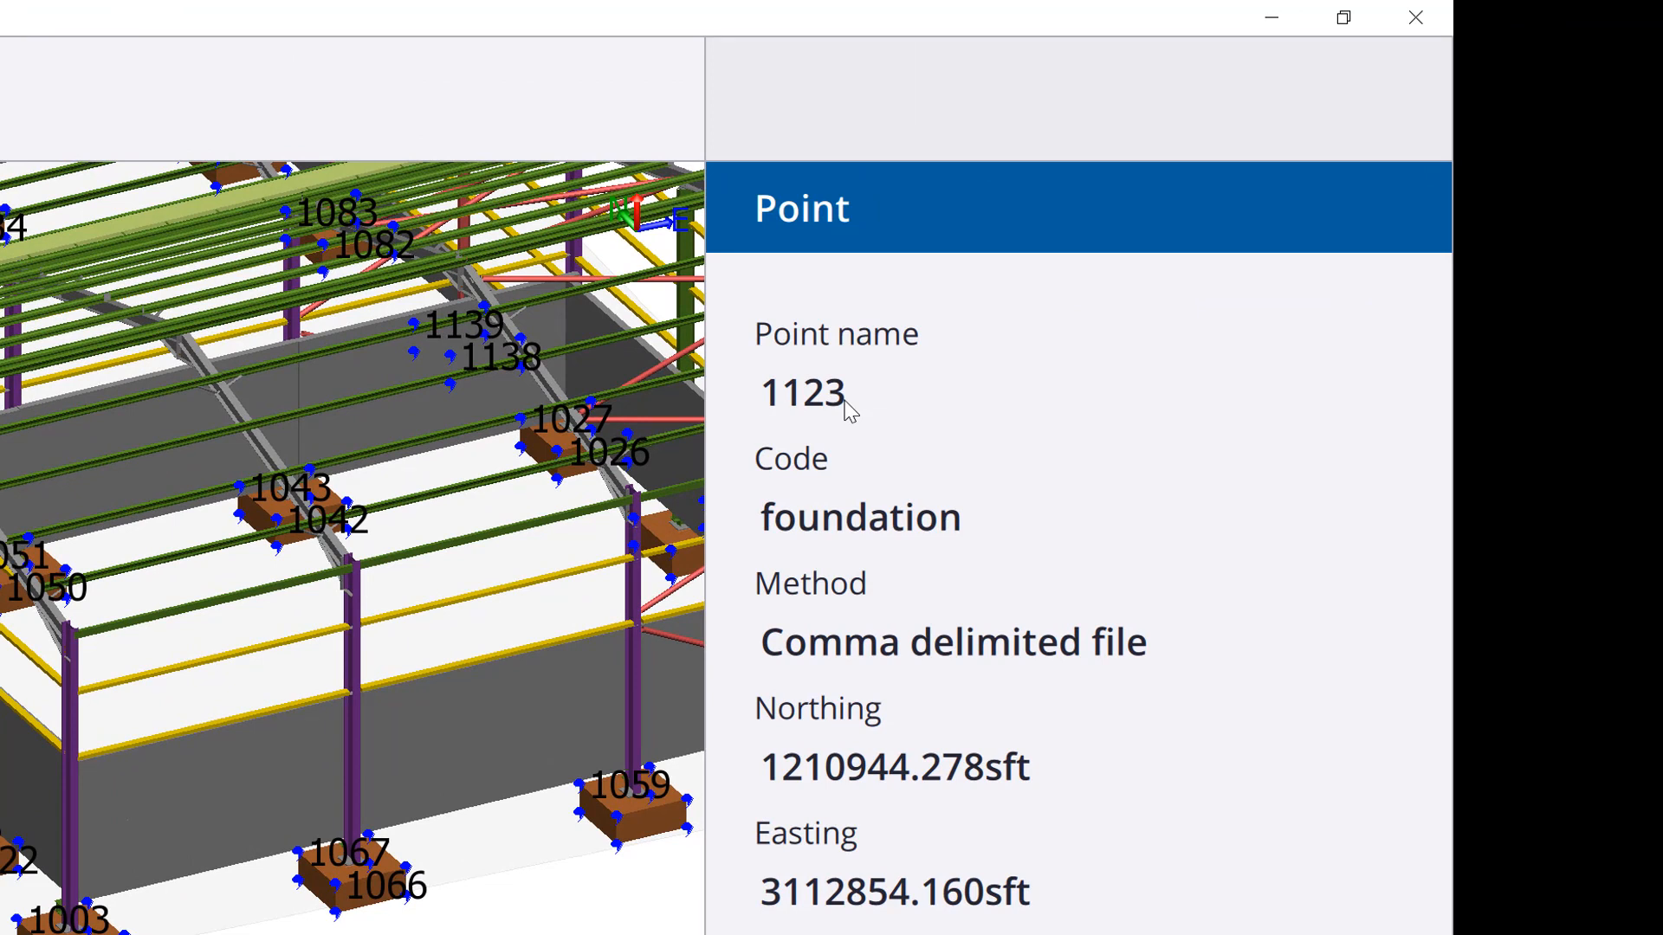